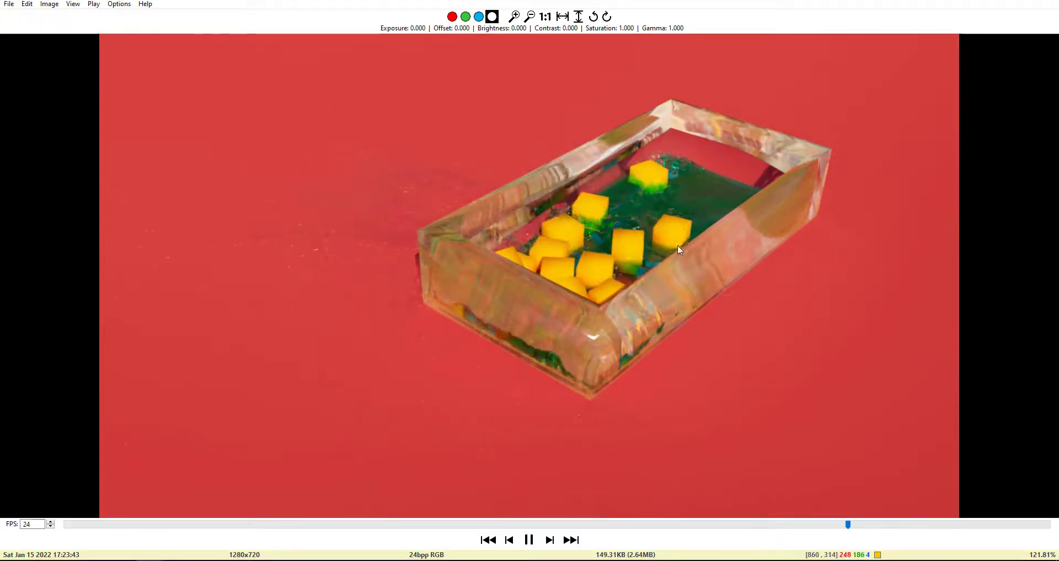
Review the first rendered sequence of floating cubes in the glass tank close up, pausing playback and scrubbing through its frames
scroll(685, 234, "up", 3)
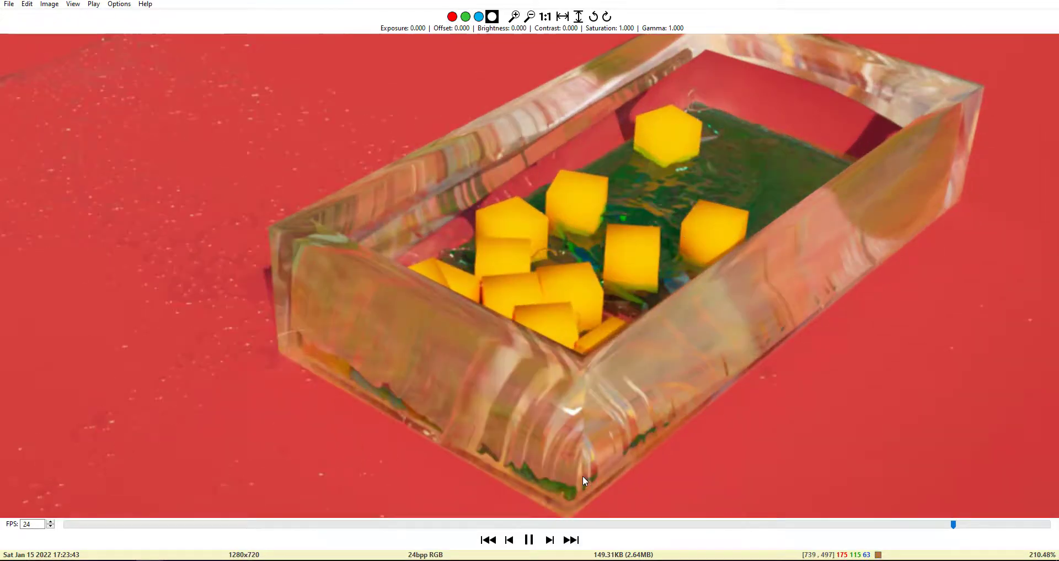
left_click(537, 545)
left_click(568, 525)
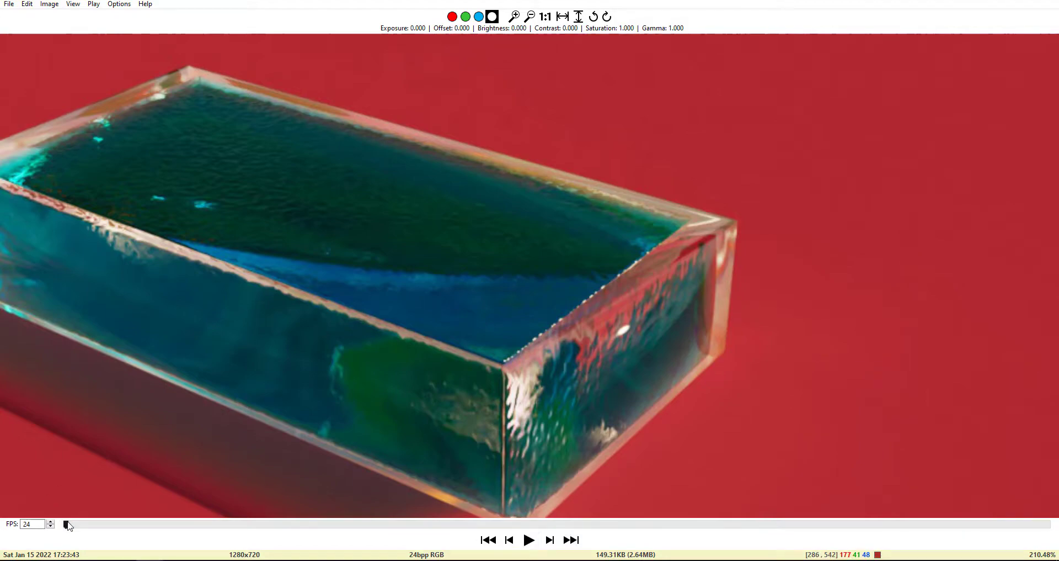
left_click_drag(67, 526, 815, 523)
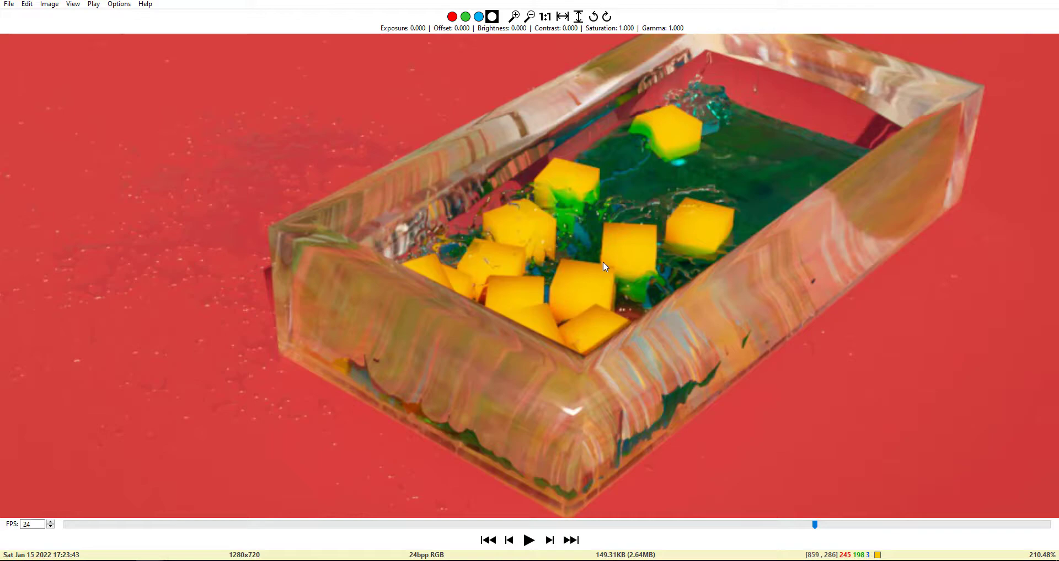
left_click_drag(815, 524, 903, 524)
scroll(694, 196, "up", 2)
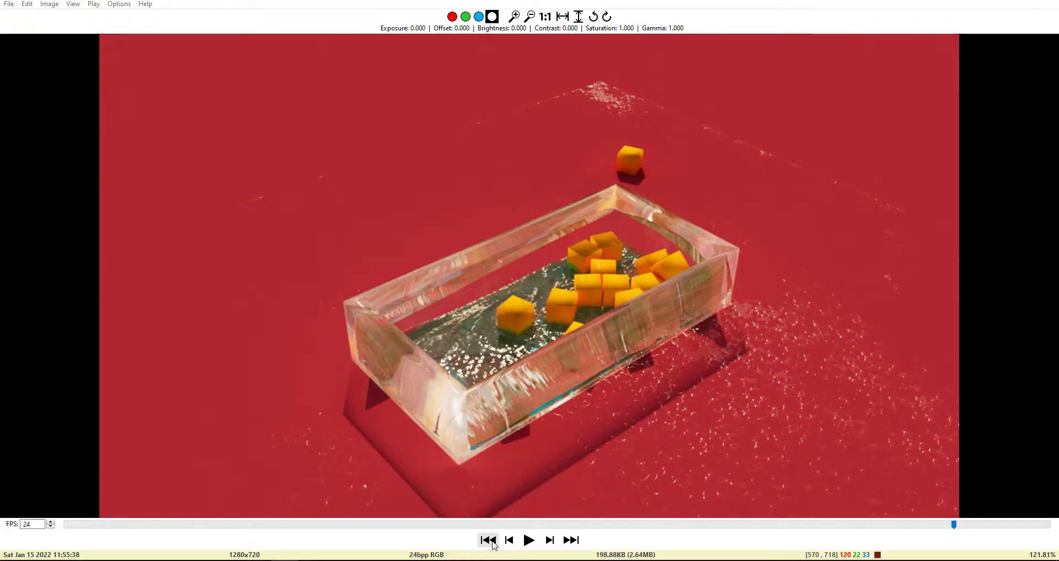
Play the second rendered sequence from its first frame and stop it after reviewing the cubes splashing into the tank
left_click(491, 541)
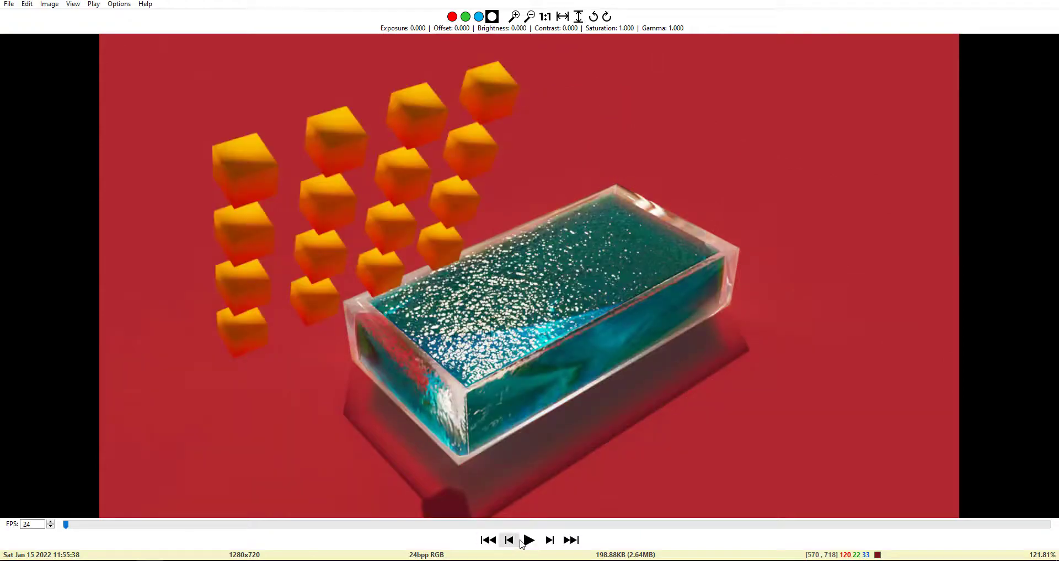
left_click(527, 543)
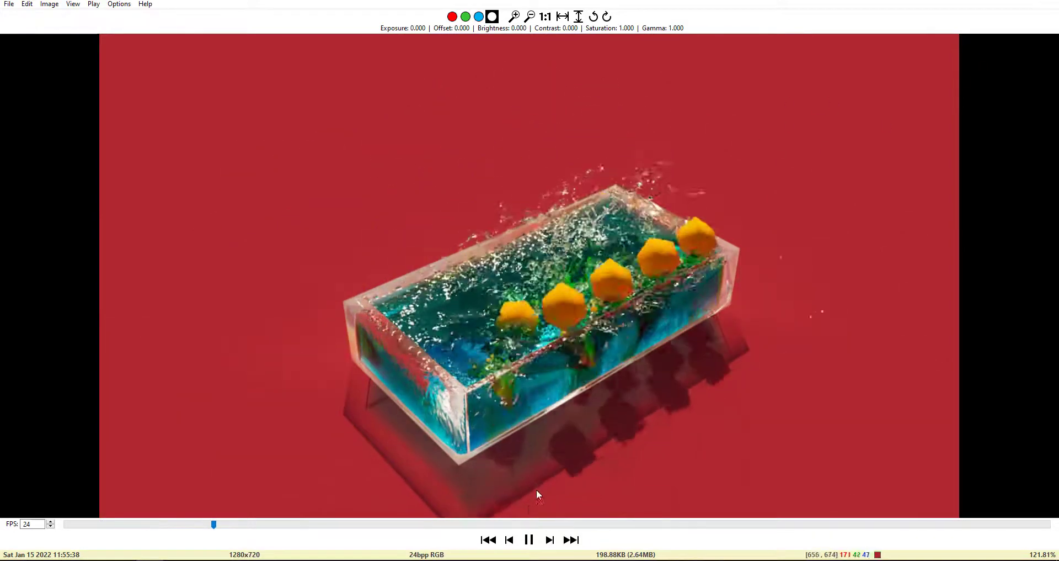
left_click(530, 539)
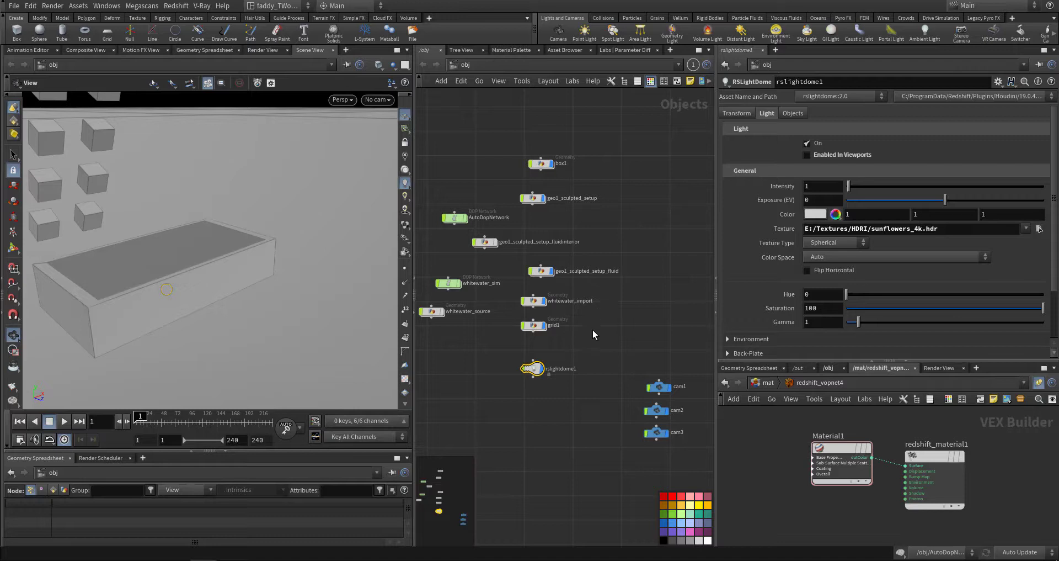
Switch to Houdini and inspect the scene cameras in the object network, selecting cam3
mouse_move(593, 329)
middle_mouse_down()
mouse_move(646, 366)
mouse_move(584, 337)
middle_mouse_up()
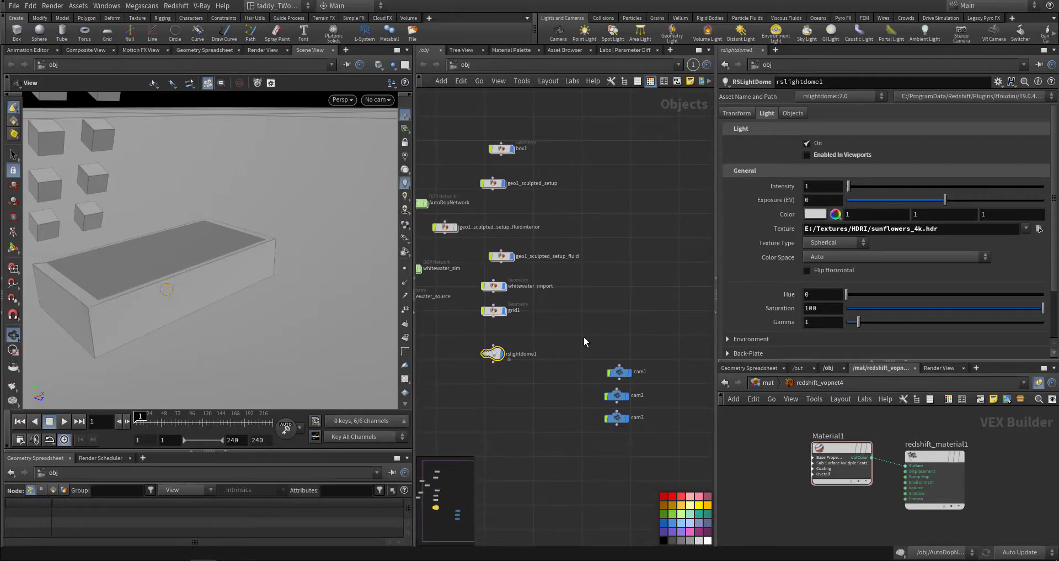
left_click_drag(657, 384, 656, 384)
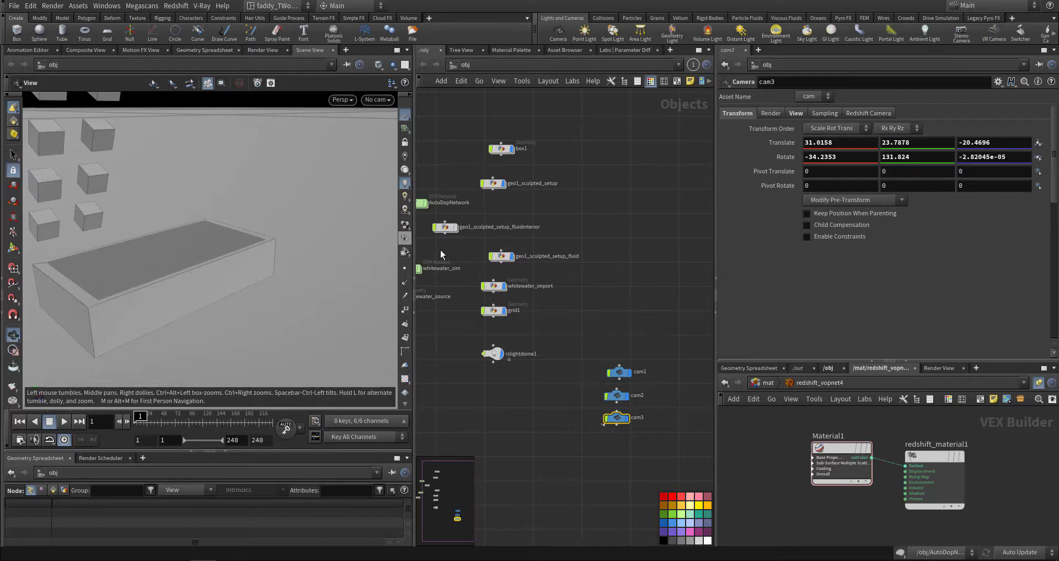
middle_click_drag(546, 333, 613, 353)
Select the Redshift dome light rslightdome1 and examine its light settings and HDRI texture path
left_click(560, 373)
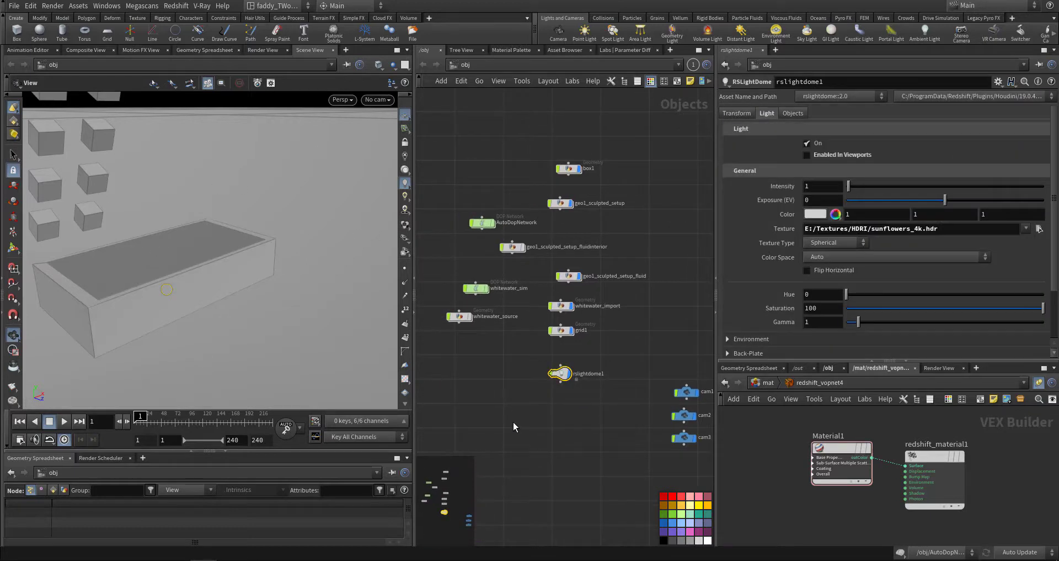
scroll(555, 413, "up", 5)
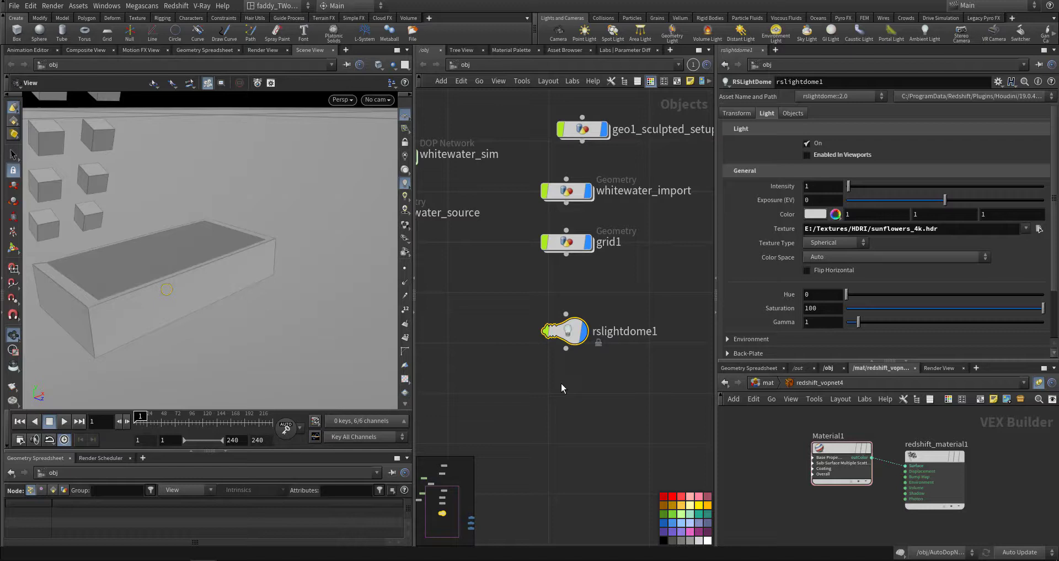
scroll(561, 383, "up", 4)
middle_click_drag(562, 364, 499, 431)
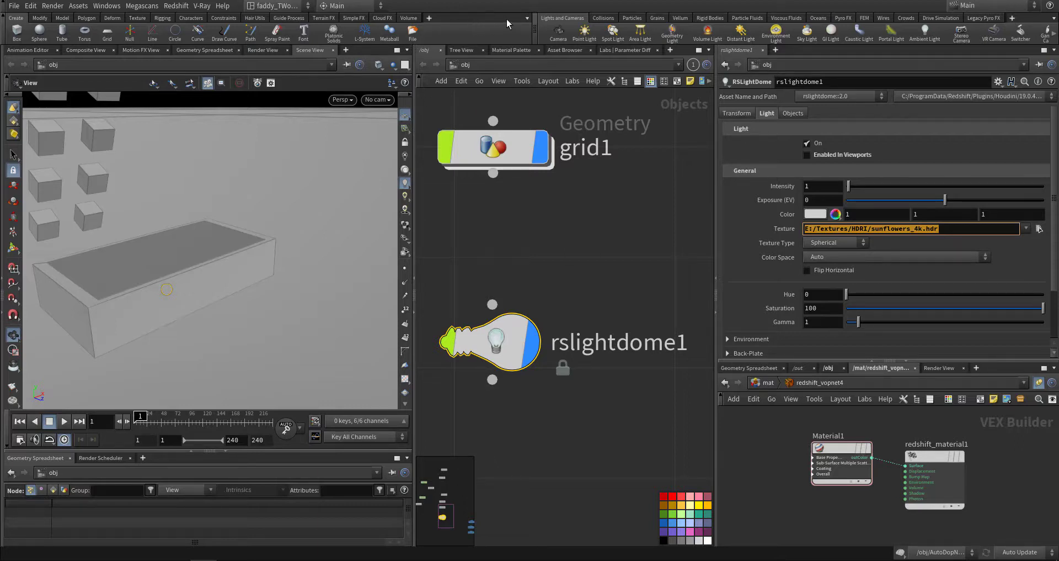
Select the grid1 geometry object in the object network and examine the ground plane in the viewport
middle_click_drag(487, 216, 536, 348)
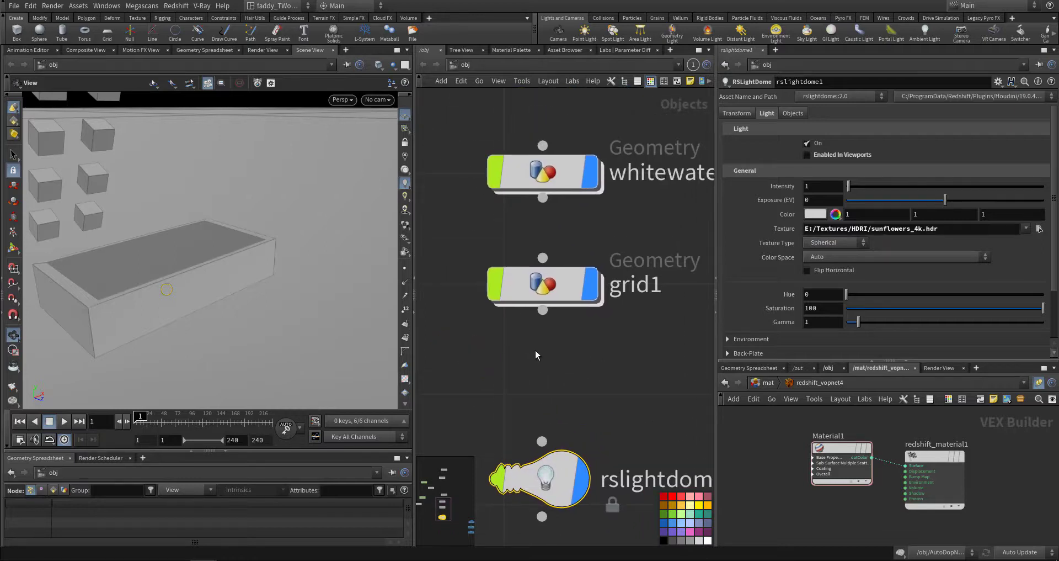
scroll(536, 349, "down", 3)
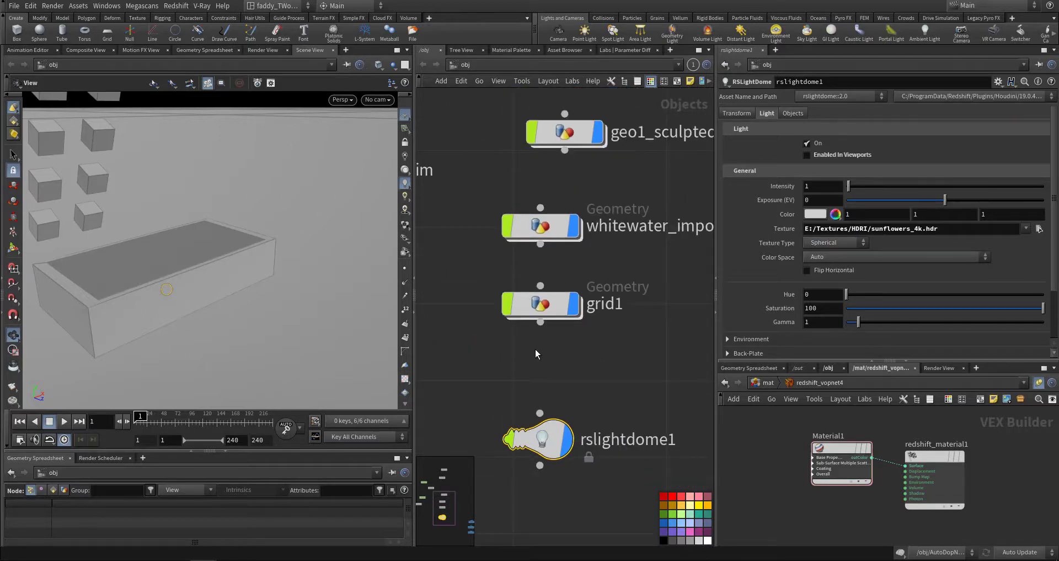
left_click_drag(635, 353, 637, 353)
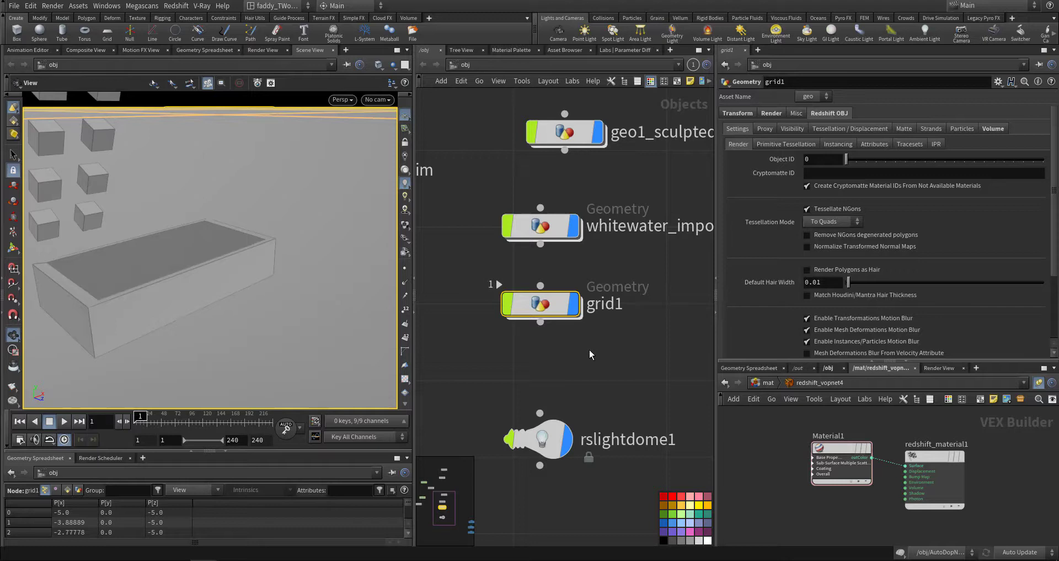
middle_click_drag(590, 350, 629, 390)
left_click(614, 347)
left_click(616, 351)
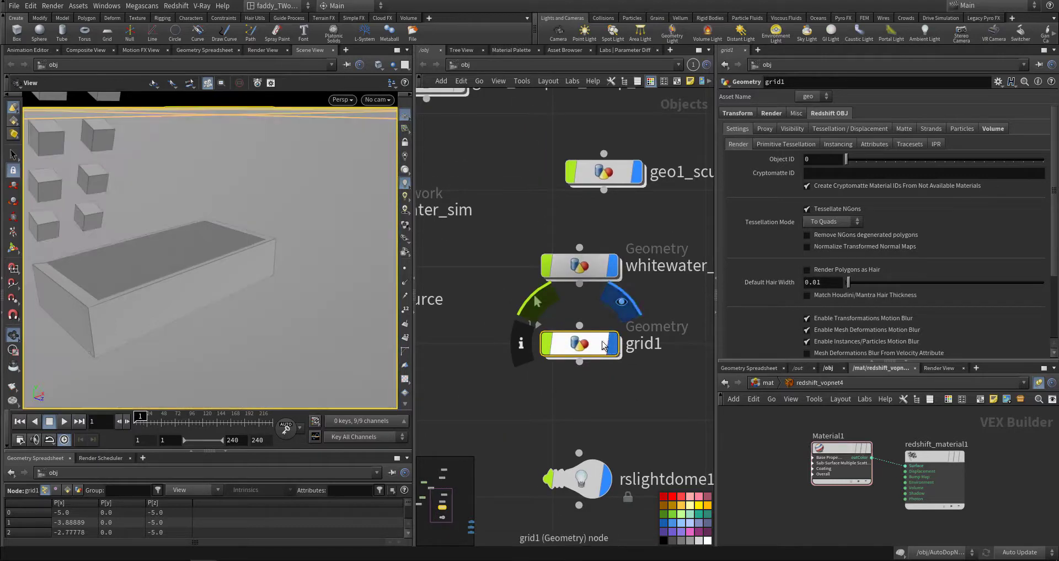
Open the box1 object's network and display its source box node to examine the single cube and its parameters
middle_click_drag(484, 307, 621, 433)
scroll(442, 359, "down", 3)
scroll(569, 392, "down", 2)
middle_click_drag(500, 341, 441, 384)
middle_click_drag(521, 297, 474, 331)
double_click(562, 302)
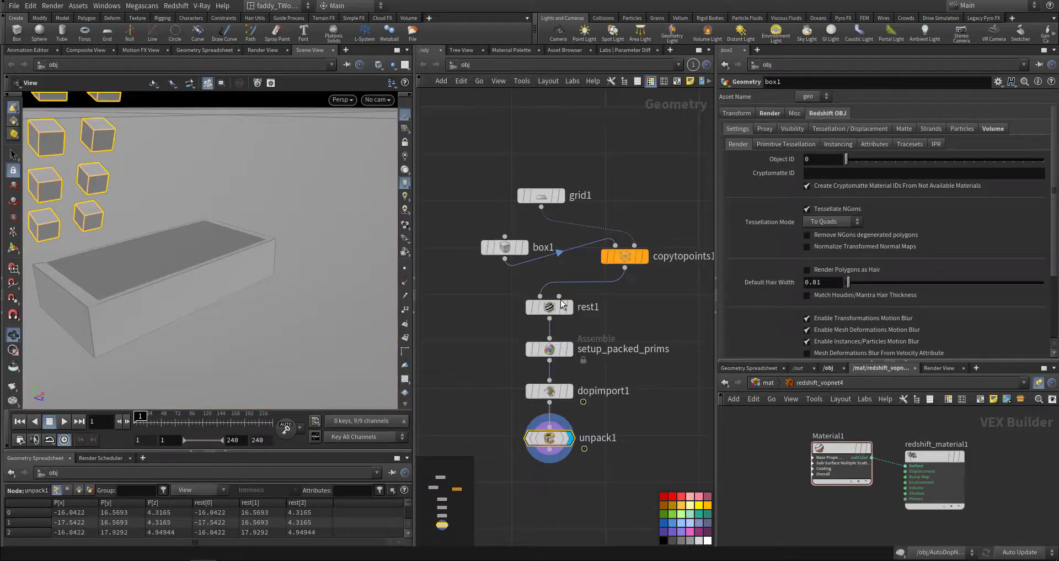
left_click(528, 299)
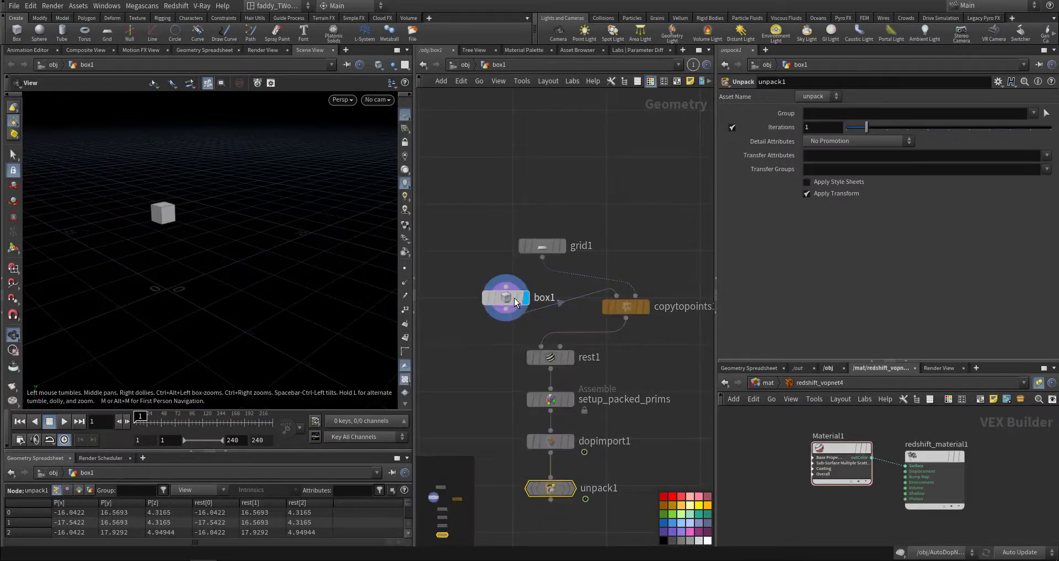
left_click(510, 298)
left_click_drag(182, 264, 191, 269)
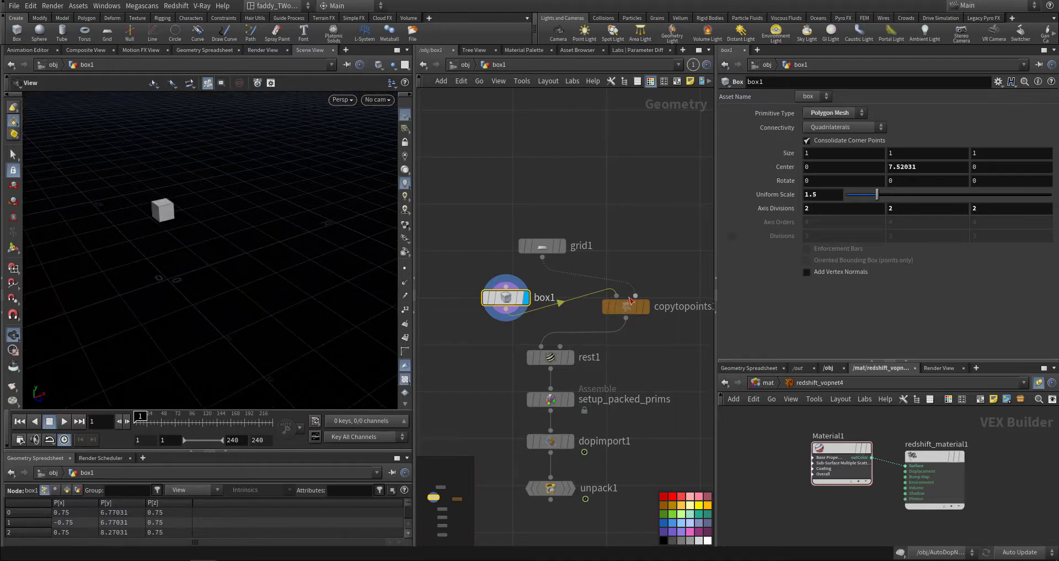
Inspect the grid1 node and display copytopoints1 to see the cube copied onto the grid points
middle_click_drag(657, 310, 605, 312)
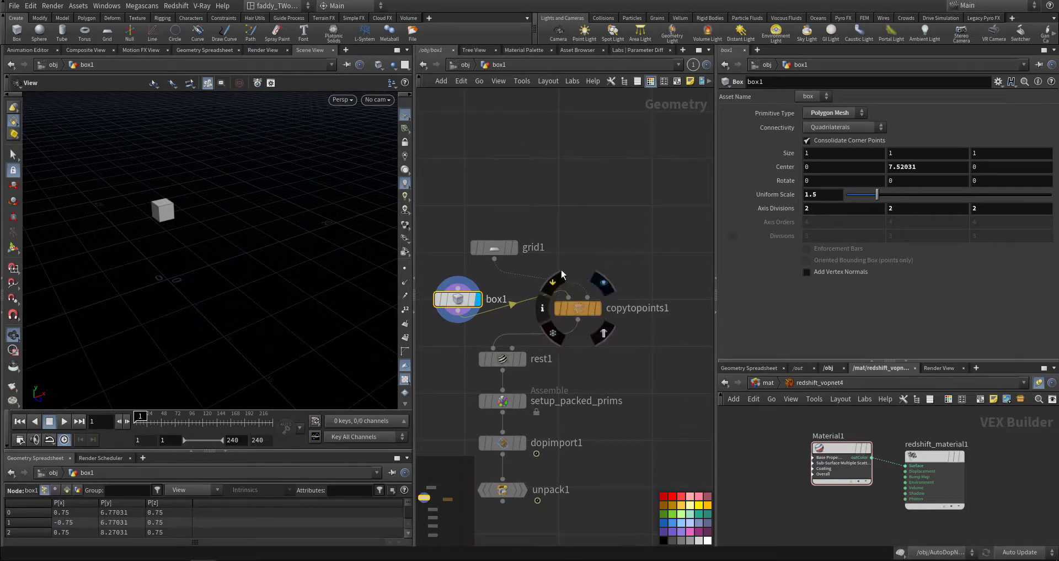
left_click(516, 251)
left_click(498, 250)
left_click_drag(114, 250, 386, 298)
left_click(599, 309)
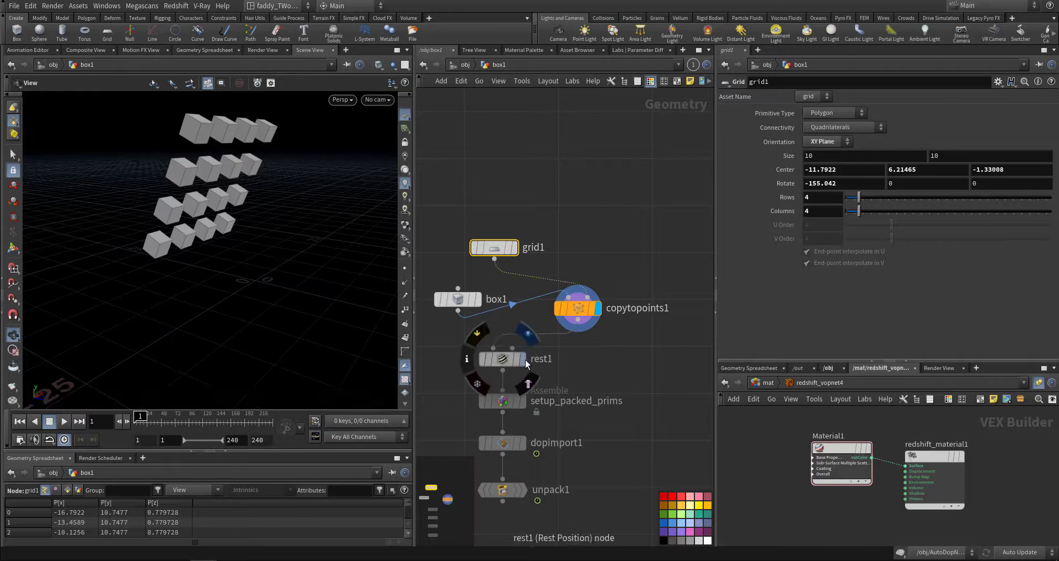
Inspect the rest1, setup_packed_prims and unpack1 nodes of the cube network and return to the object level
left_click(506, 359)
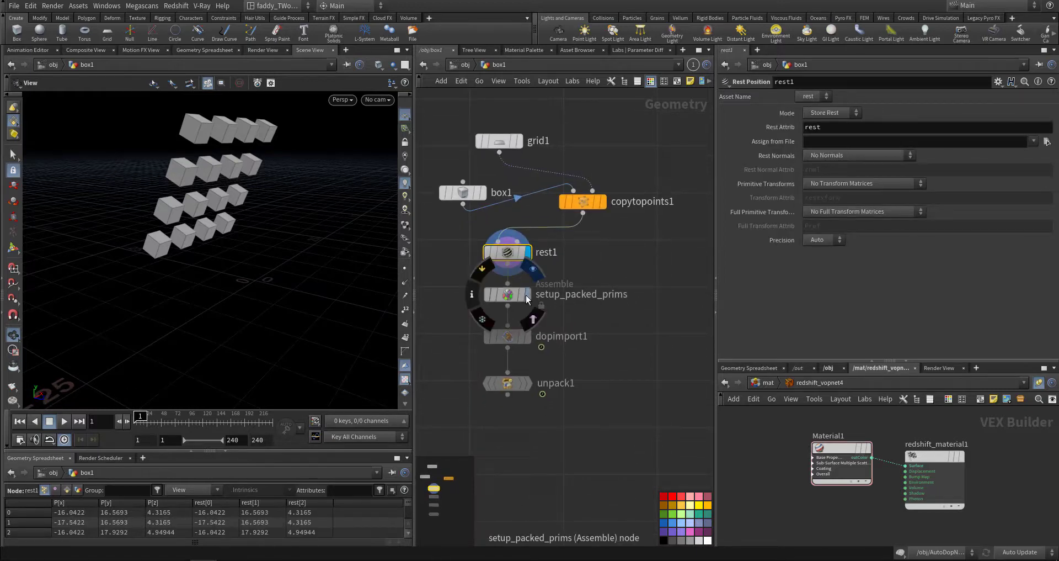
left_click(527, 297)
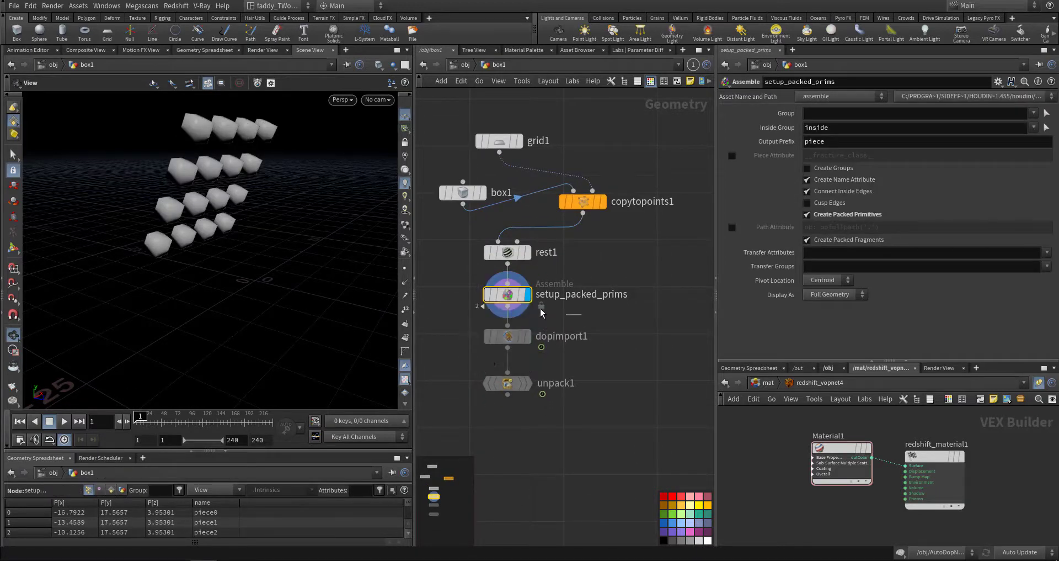
left_click(507, 381)
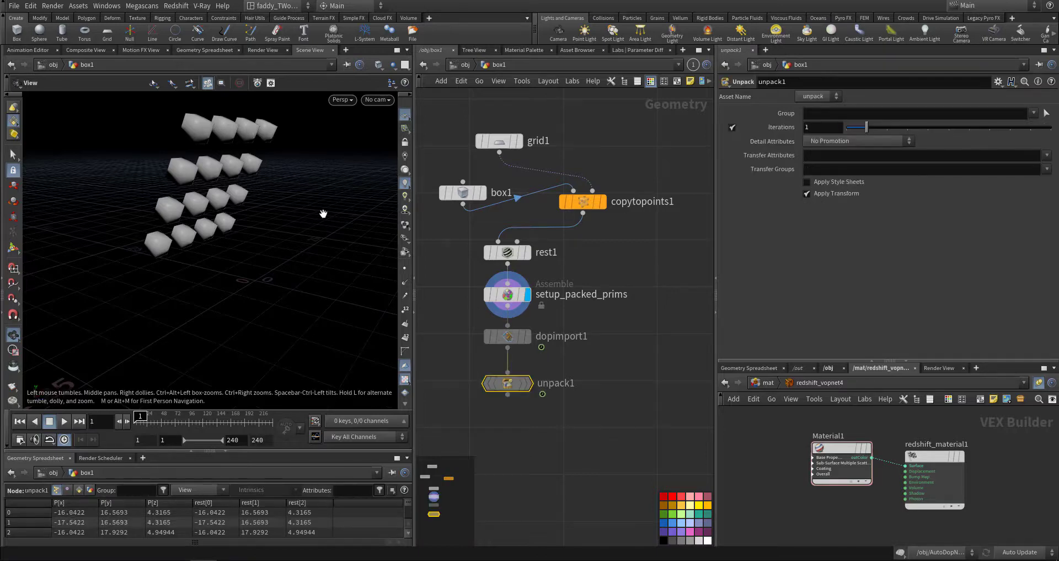
middle_click_drag(491, 125, 530, 176)
left_click(461, 64)
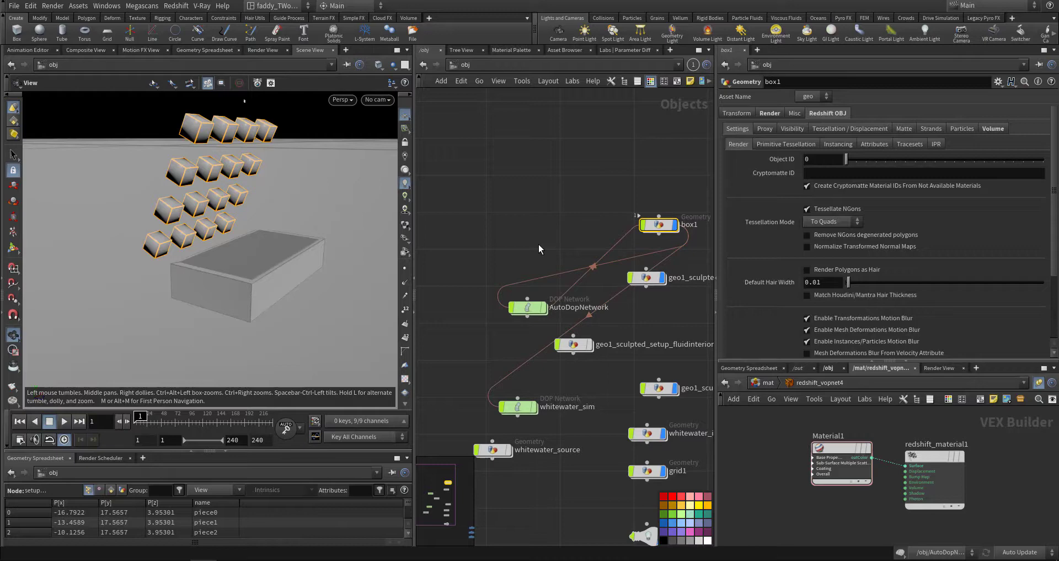
key("h")
double_click(535, 314)
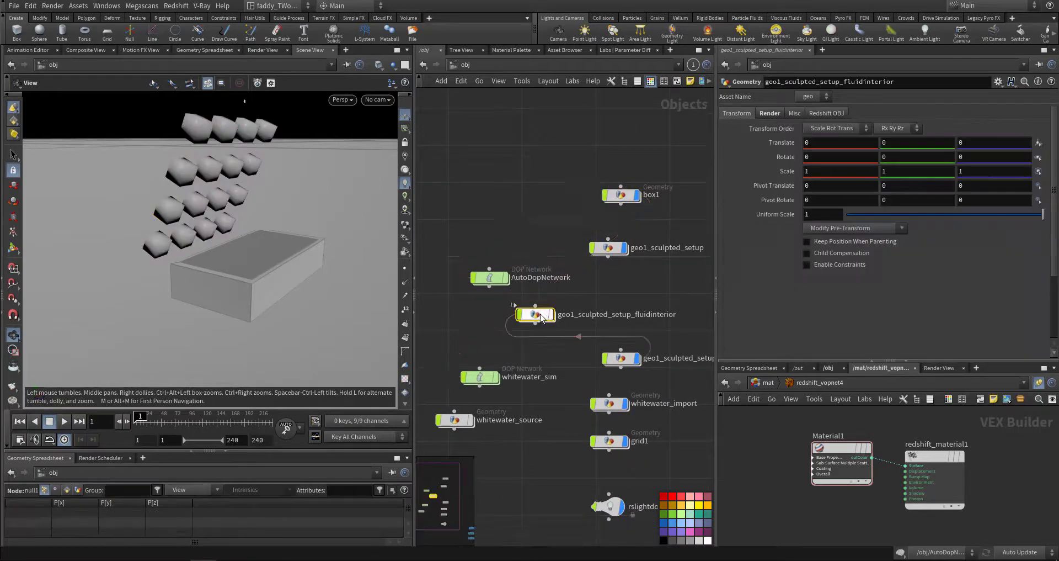
left_click(465, 65)
Open the geo1_sculpted_setup network and display its box1 node to examine the tank's outer box and parameters
double_click(609, 248)
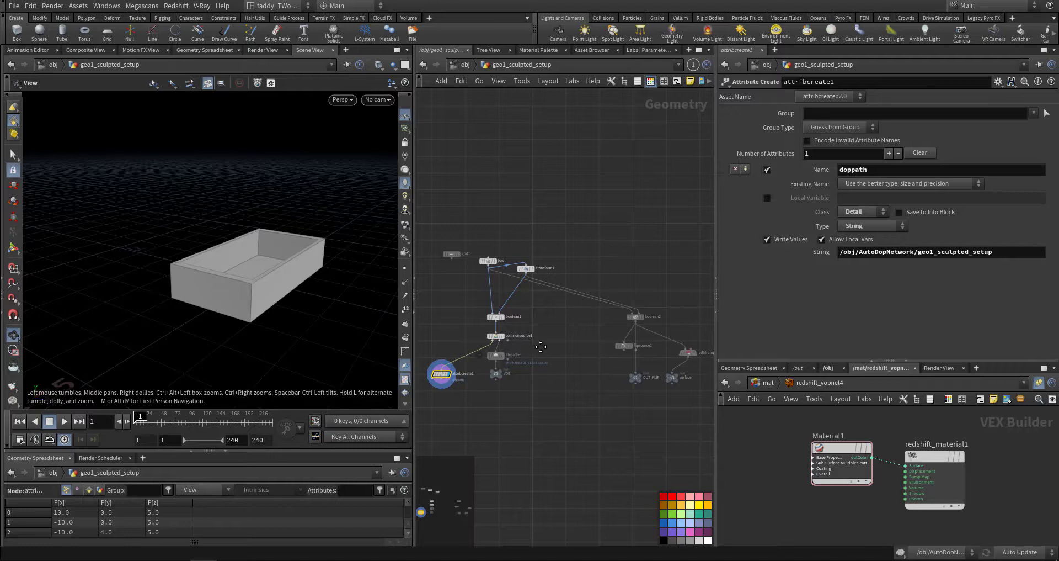
scroll(541, 346, "up", 5)
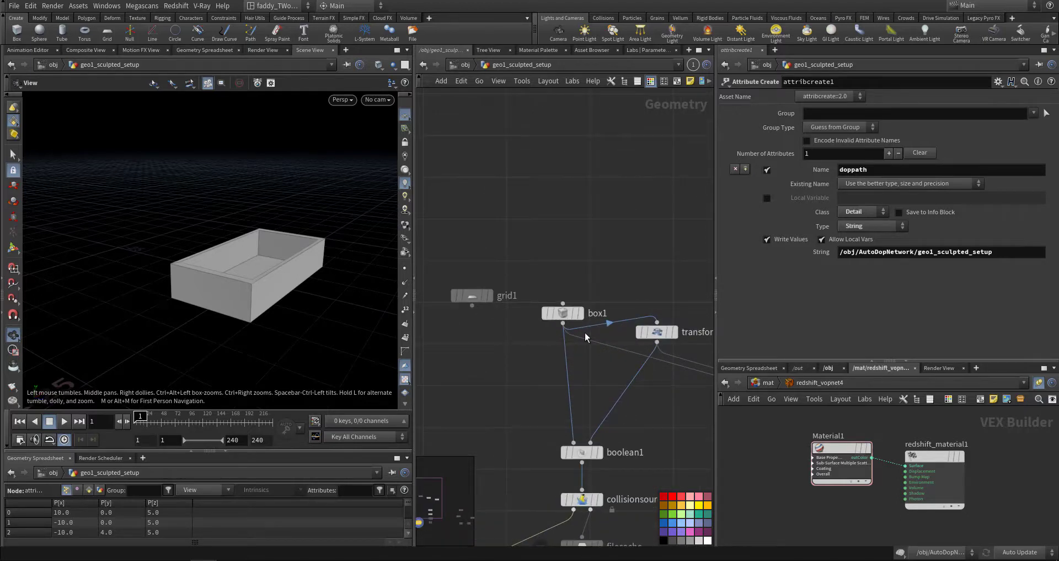
left_click(568, 315)
left_click_drag(296, 296, 276, 312)
middle_click_drag(614, 379, 564, 360)
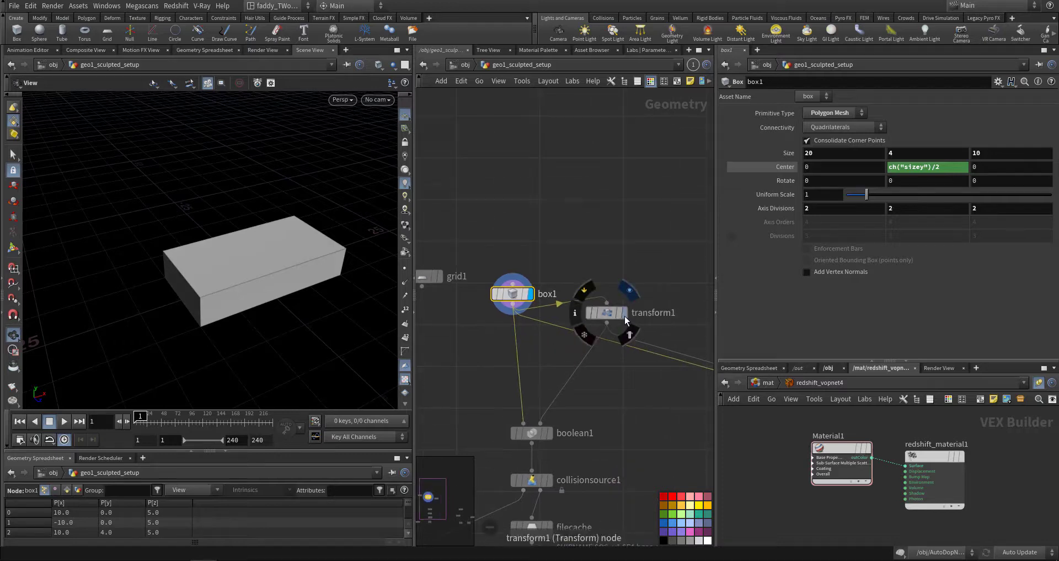
Display transform1 to examine its scale and translate settings, and compare it as a template against box1
left_click(625, 318)
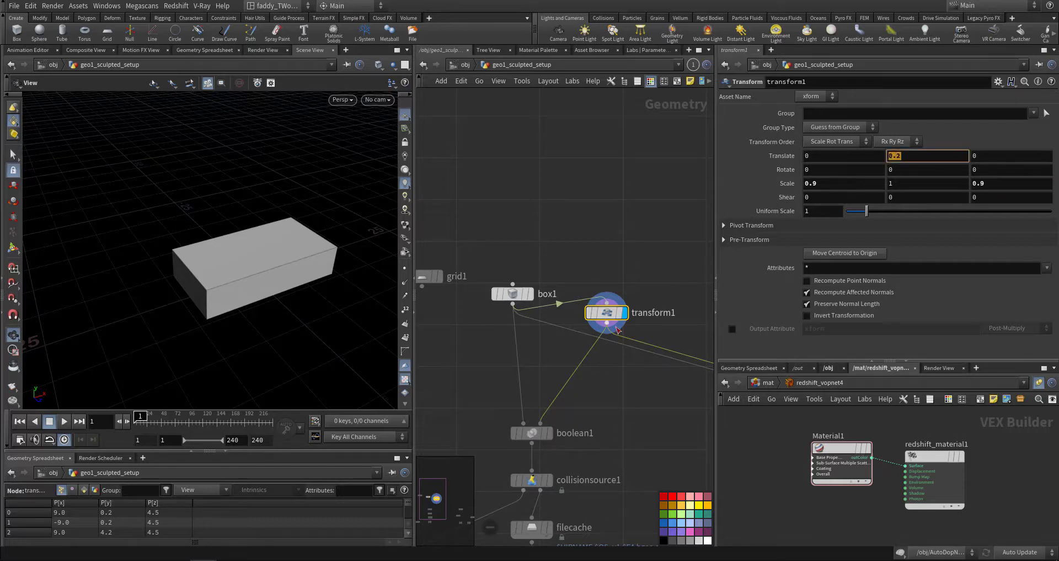
mouse_move(255, 297)
left_mouse_down()
mouse_move(330, 274)
mouse_move(265, 306)
mouse_move(242, 303)
left_mouse_up()
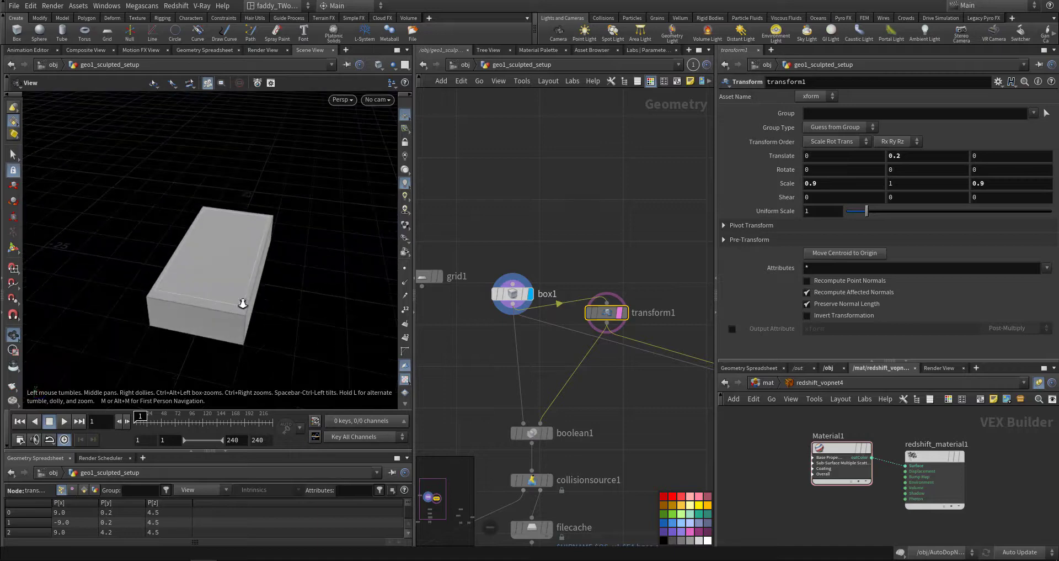
right_click_drag(241, 303, 326, 272)
left_click_drag(326, 272, 265, 320)
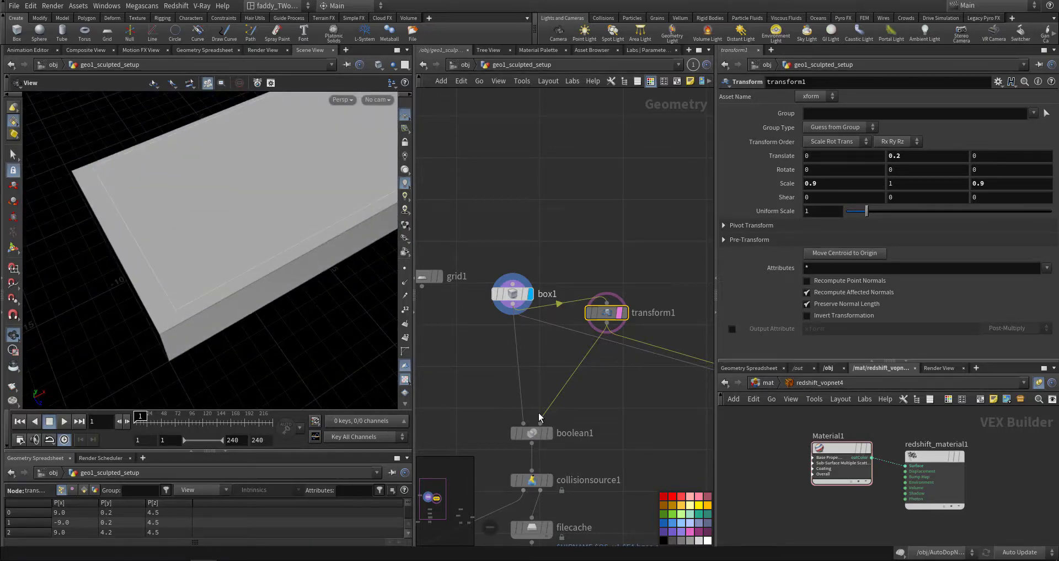
Display boolean1 to examine its Subtract settings and the hollowed-out tank from several angles
middle_click_drag(552, 429, 564, 360)
left_click(563, 364)
left_click(549, 368)
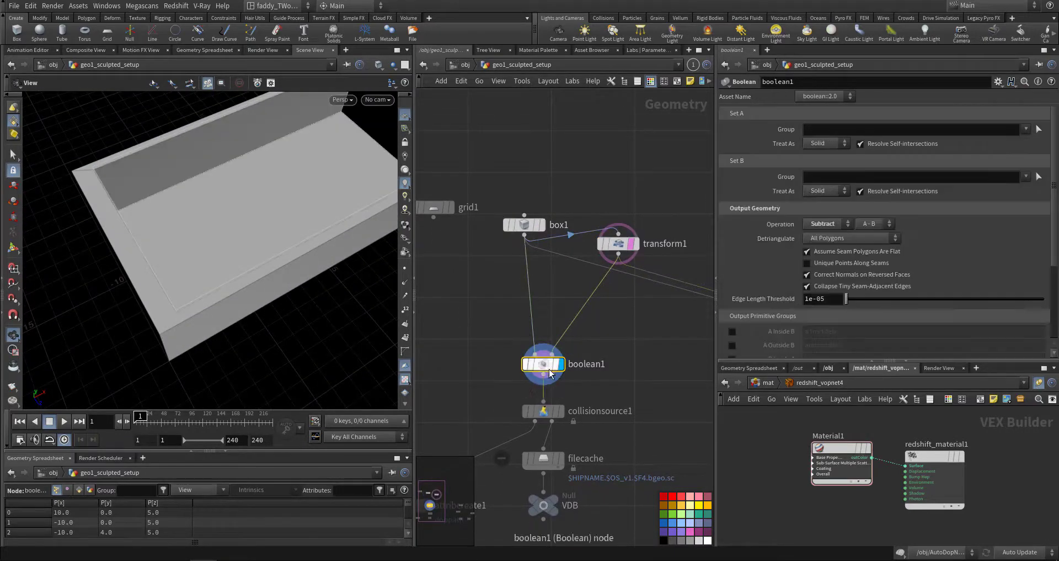
left_click_drag(192, 249, 305, 262)
scroll(293, 281, "up", 3)
Show grid1 as a template over the hollow tank to examine its height relative to the rim
middle_click_drag(483, 342, 580, 326)
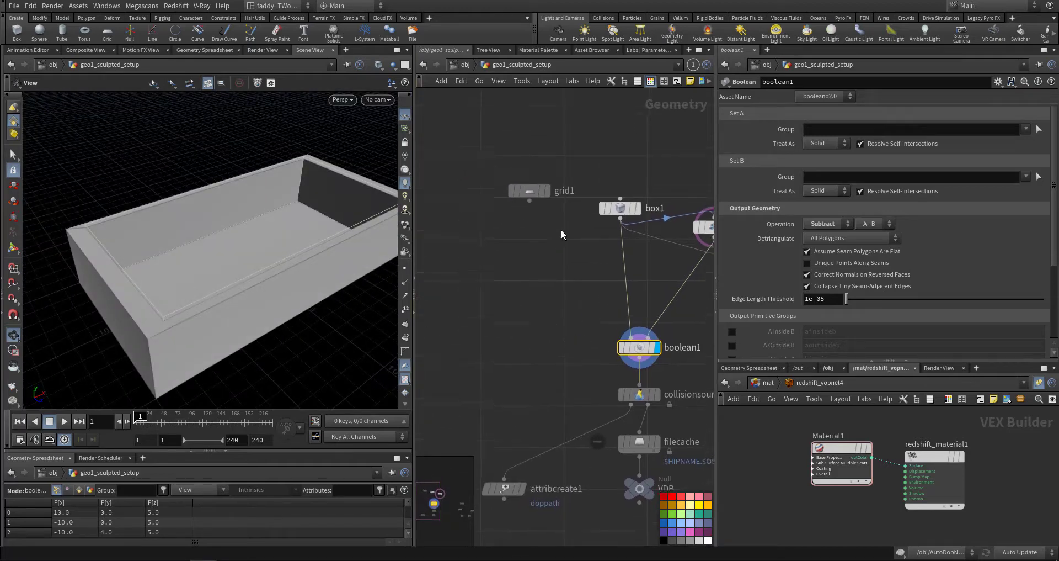
left_click(543, 191)
left_click_drag(293, 246, 282, 238)
middle_click_drag(560, 366, 491, 276)
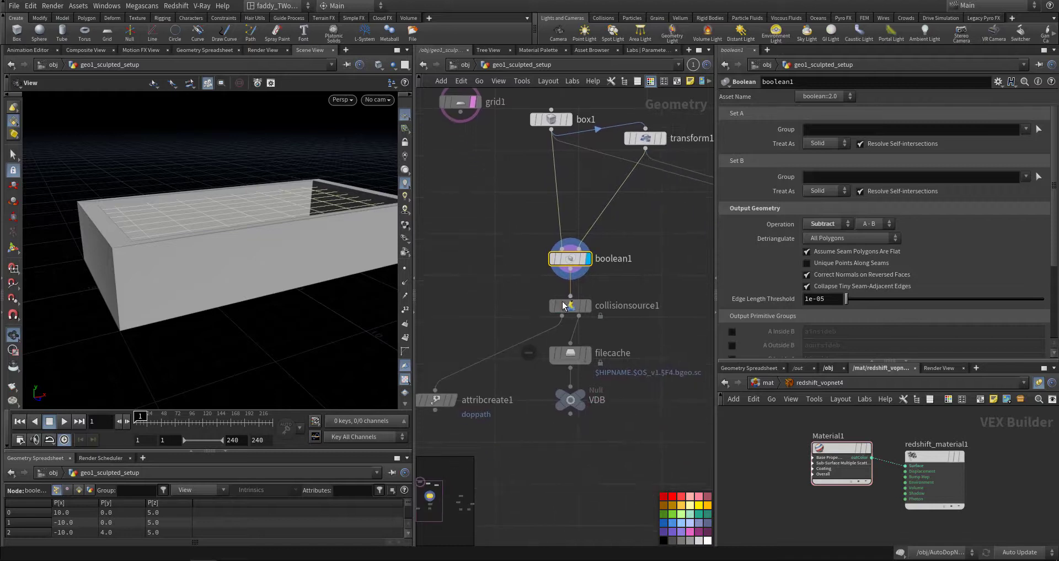
Display collisionsource1 and attribcreate1 in turn to examine how the hollow tank is prepared as a collision object
left_click(586, 306)
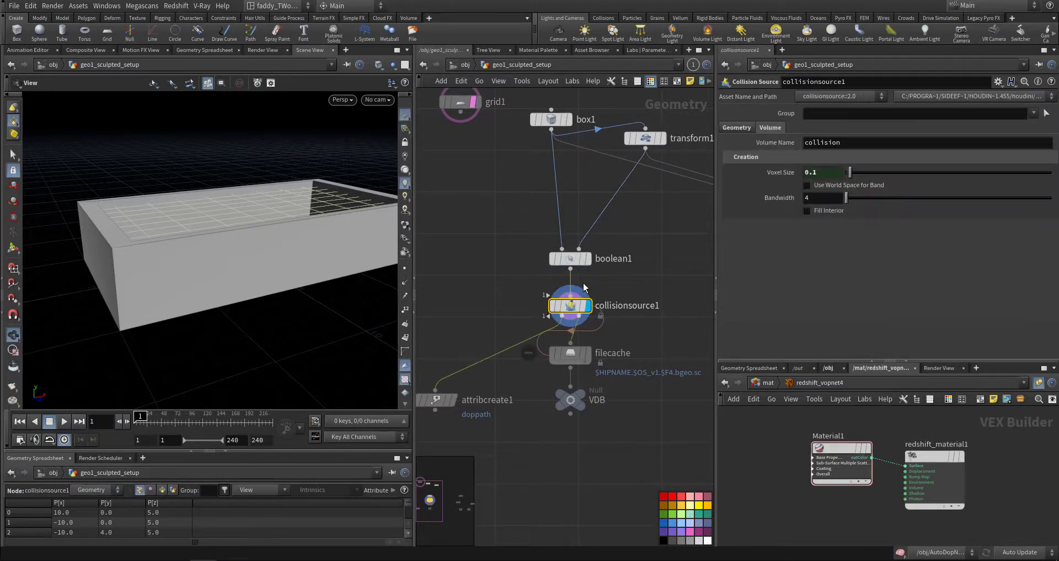
middle_click_drag(460, 391, 581, 345)
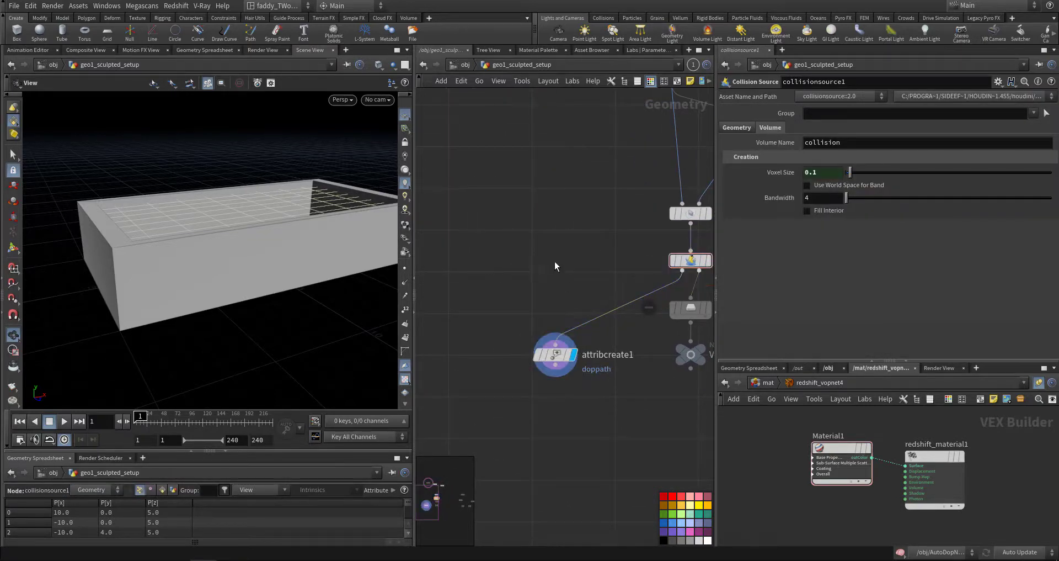
middle_click_drag(563, 147, 565, 243)
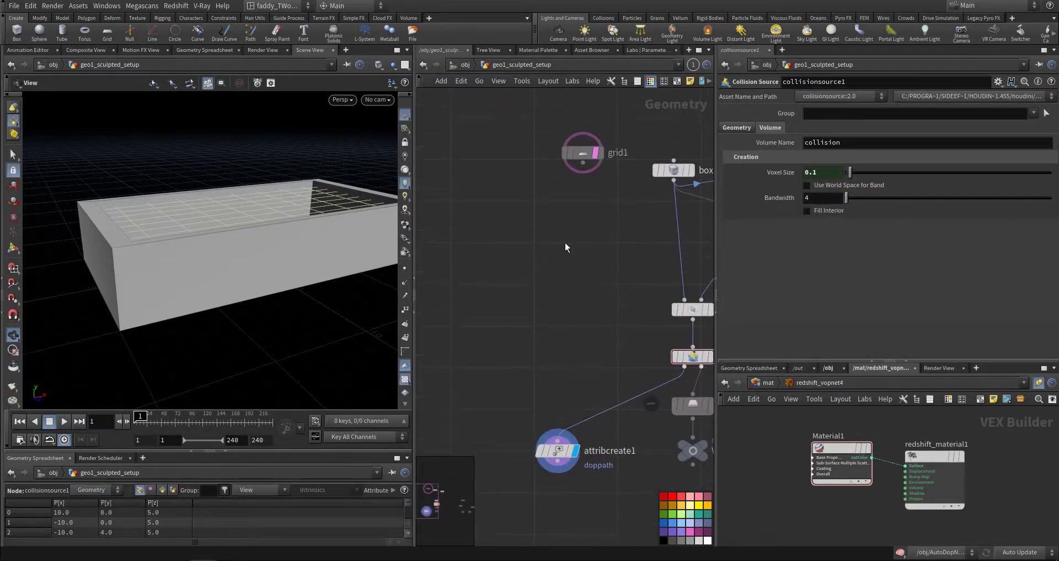
Return to the object level and open AutoDopNetwork to examine its static object branch
left_click(468, 67)
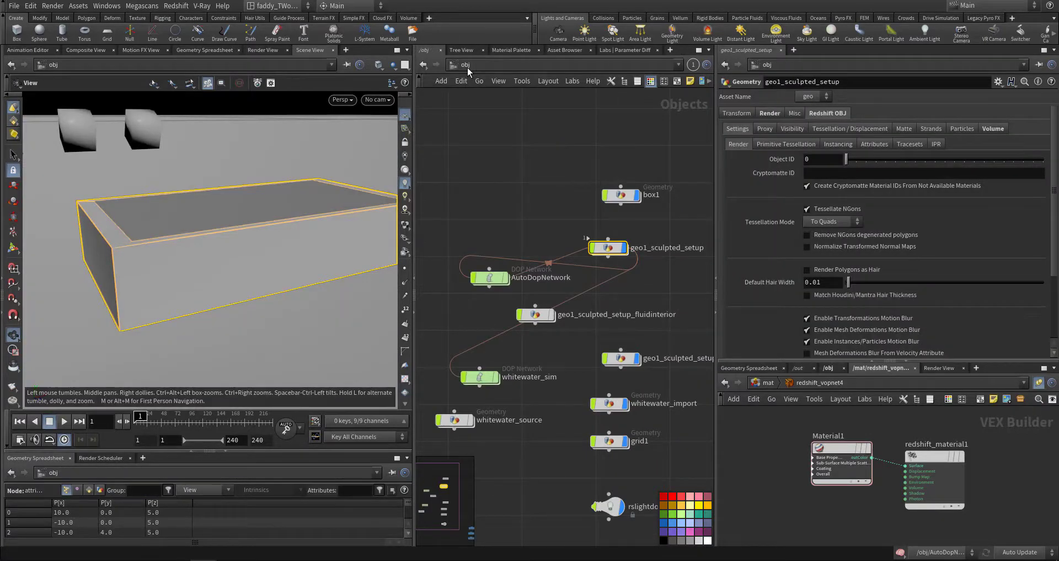
scroll(475, 328, "up", 3)
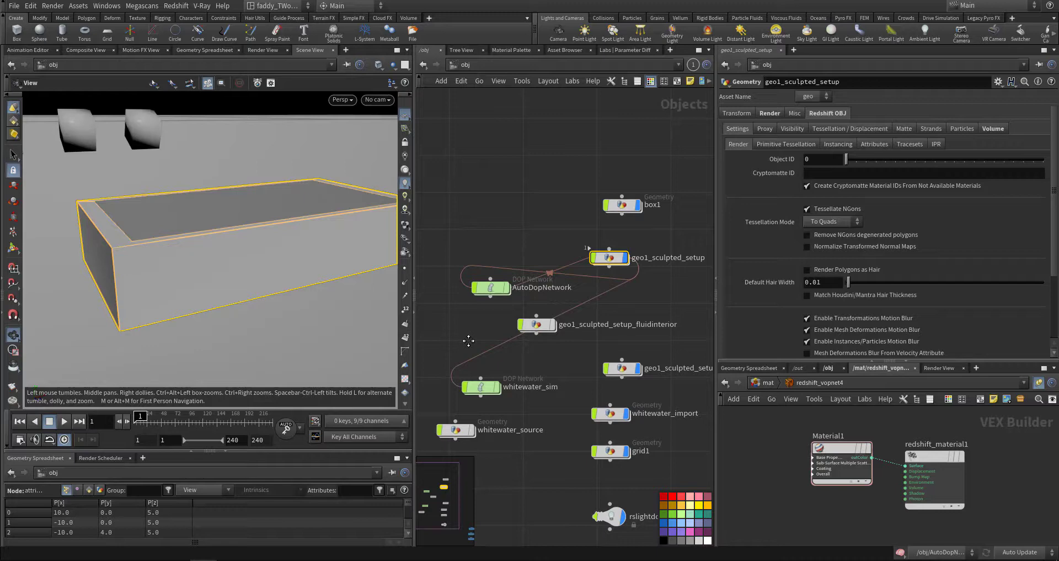
double_click(538, 299)
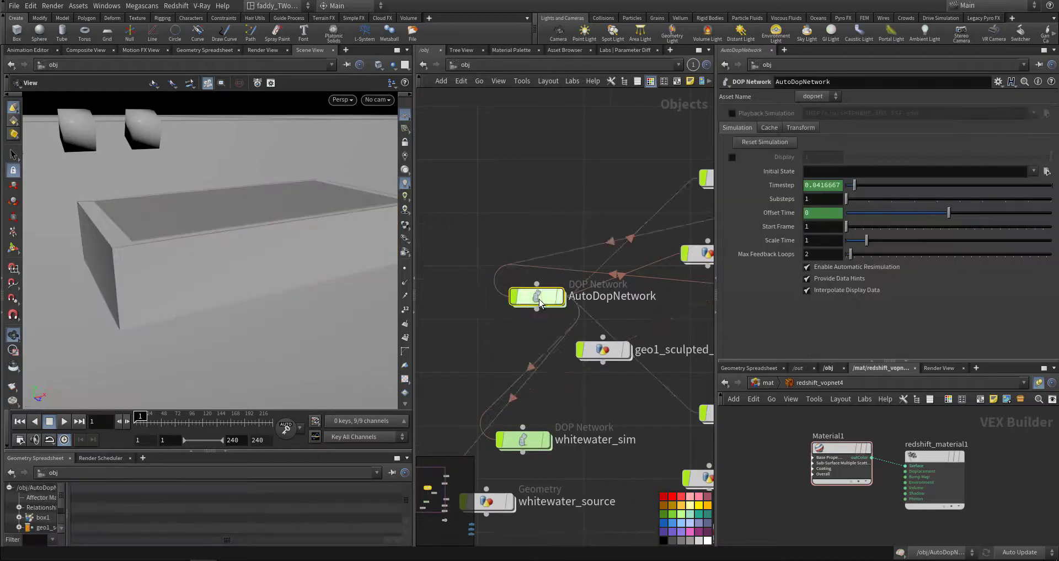
middle_click_drag(527, 368, 545, 448)
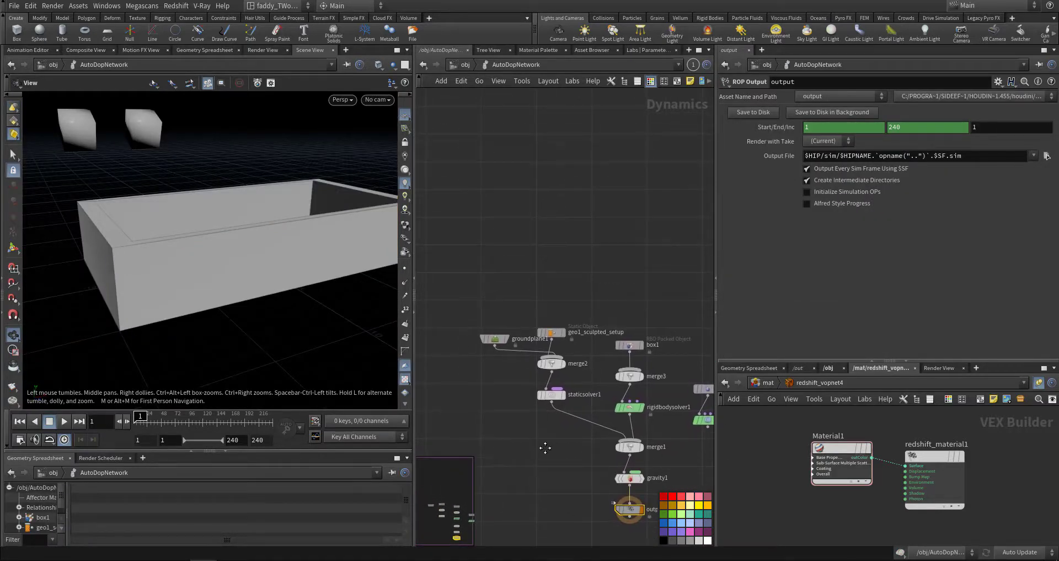
scroll(531, 426, "up", 3)
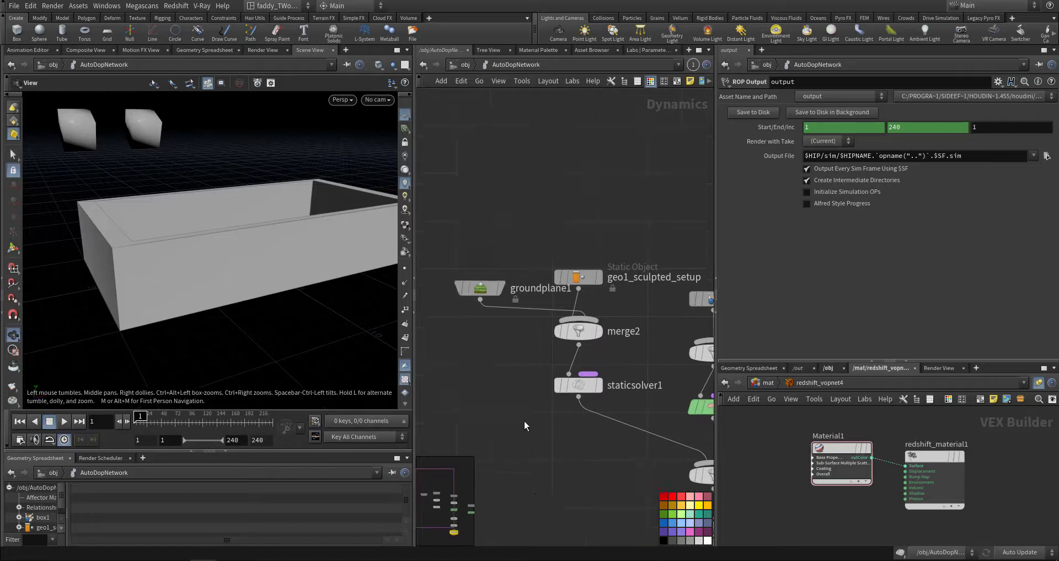
Examine the static solver branch and display the geo1_sculpted_setup static object on its own
left_click_drag(459, 423, 631, 234)
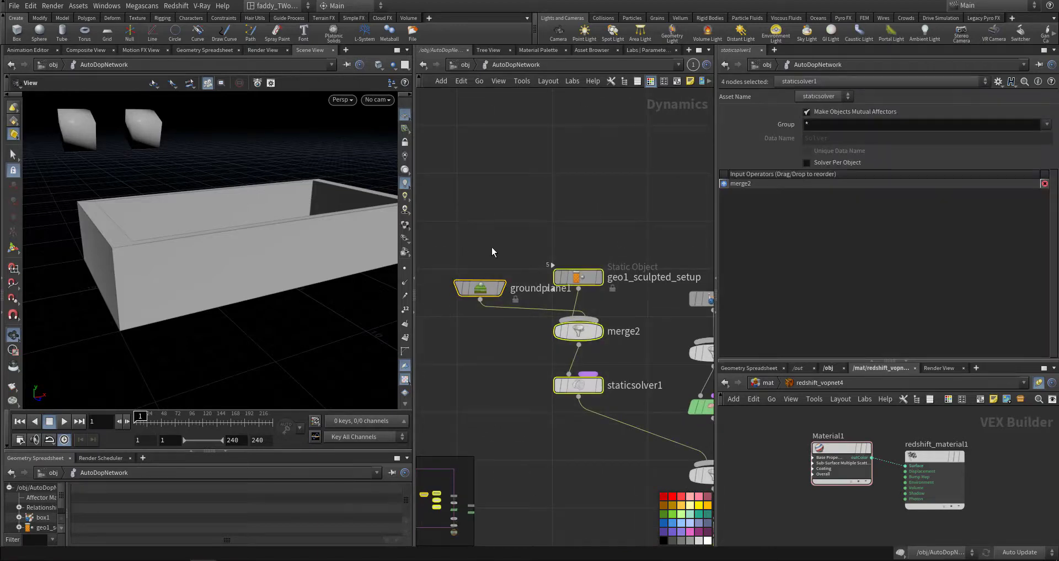
left_click(479, 288)
left_click_drag(629, 221, 582, 280)
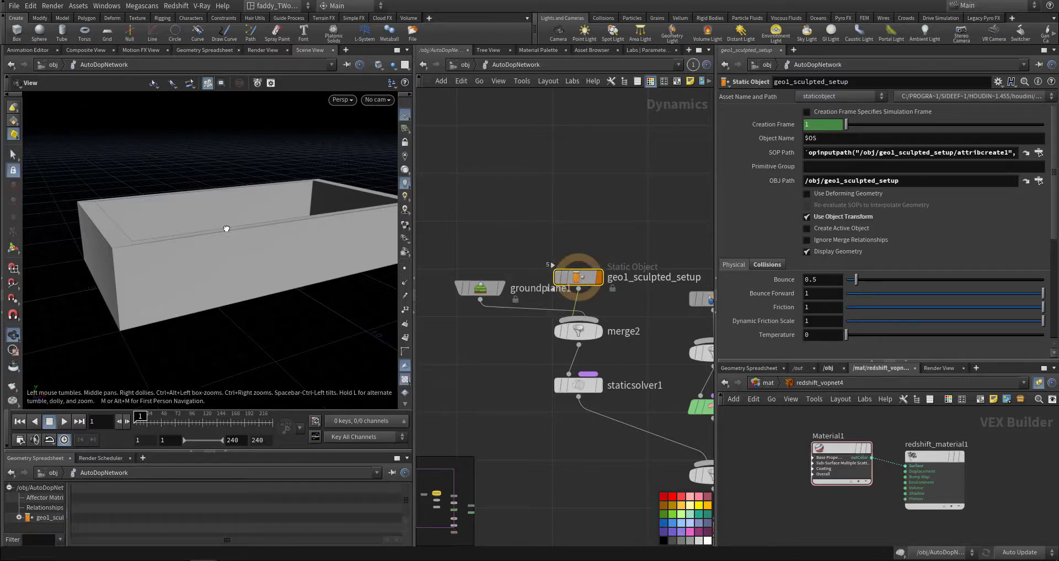
mouse_move(226, 228)
left_mouse_down()
mouse_move(230, 243)
mouse_move(217, 226)
left_mouse_up()
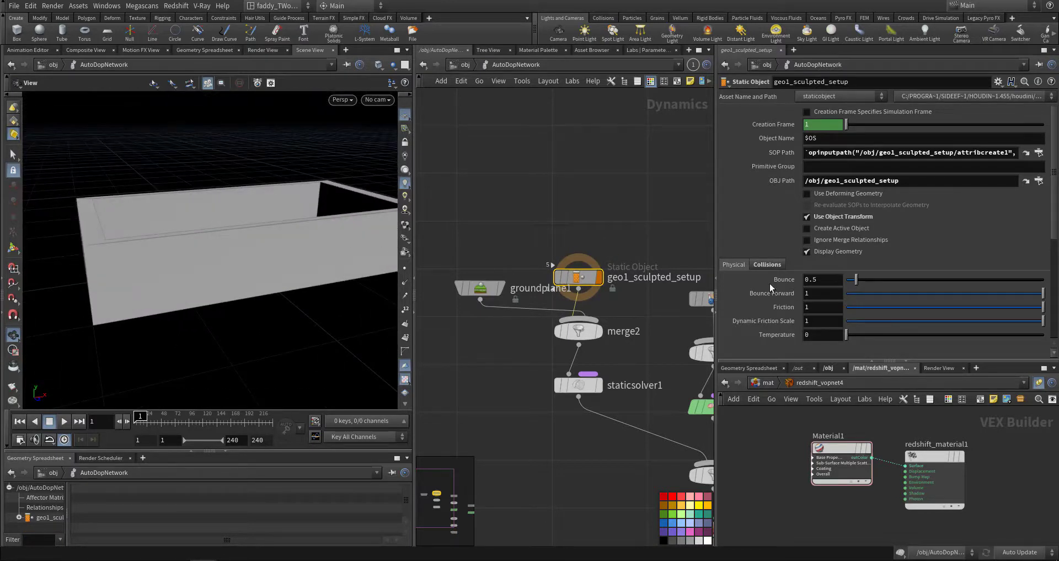
In the static object's collision settings, turn off Display Geometry and turn on the volume Collision Guide
left_click(770, 266)
scroll(773, 304, "down", 3)
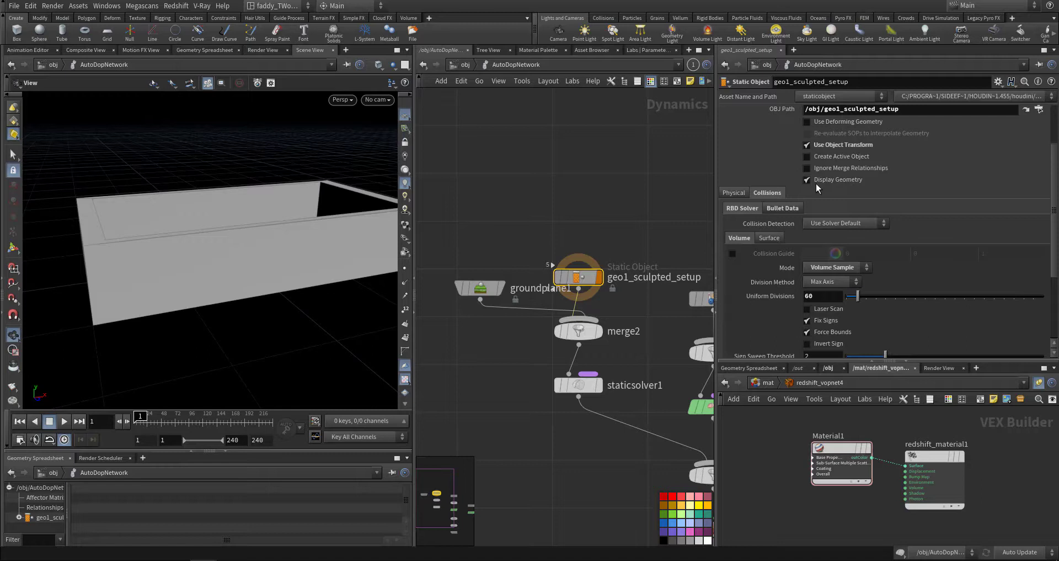
left_click(807, 180)
left_click(733, 254)
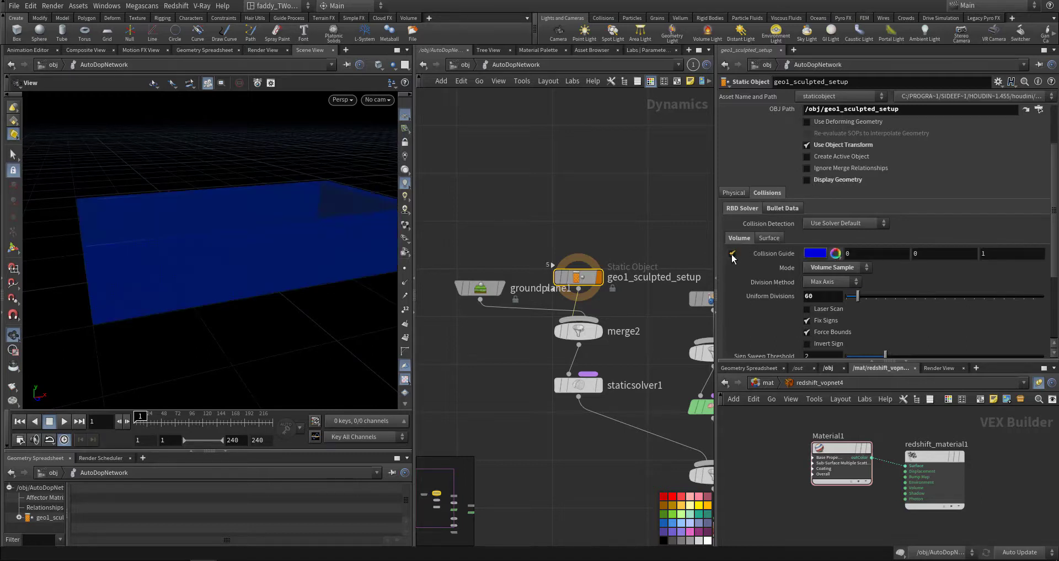
left_click_drag(246, 232, 346, 234)
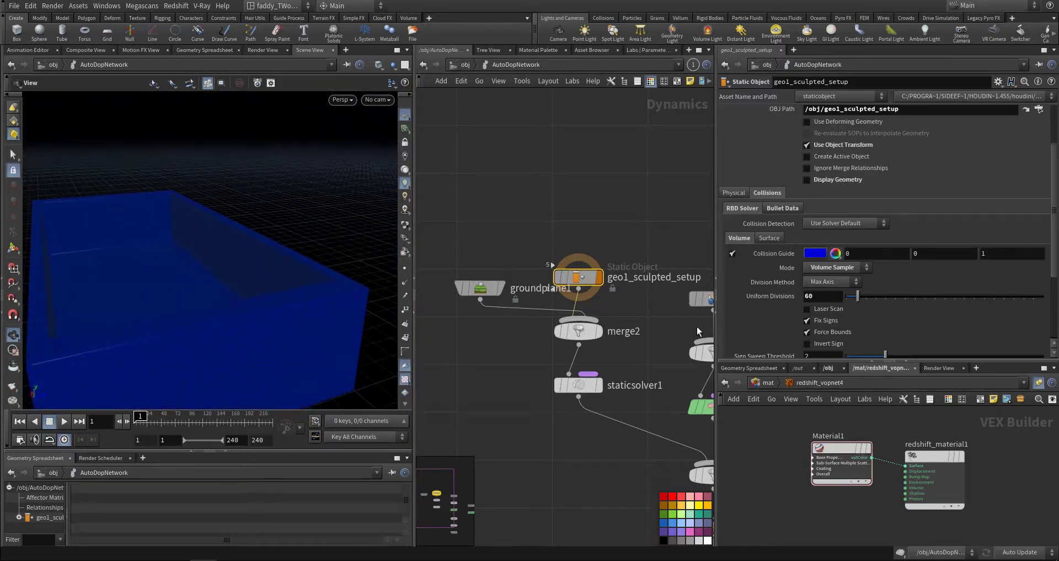
Examine the static object's Volume Sample mode and its VDB proxy volume path against the tank's collision guide
scroll(761, 330, "down", 5)
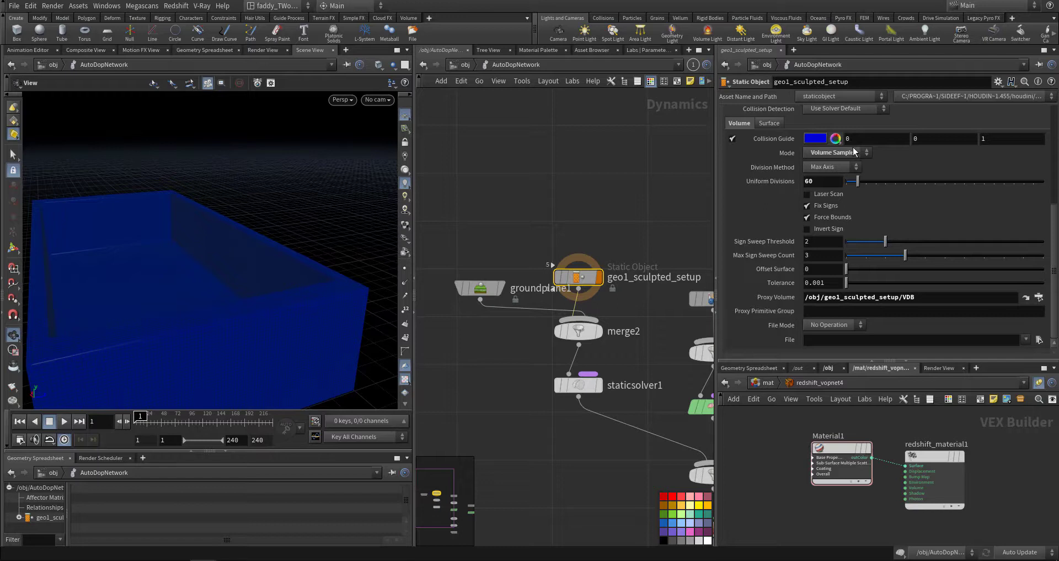
left_click(836, 152)
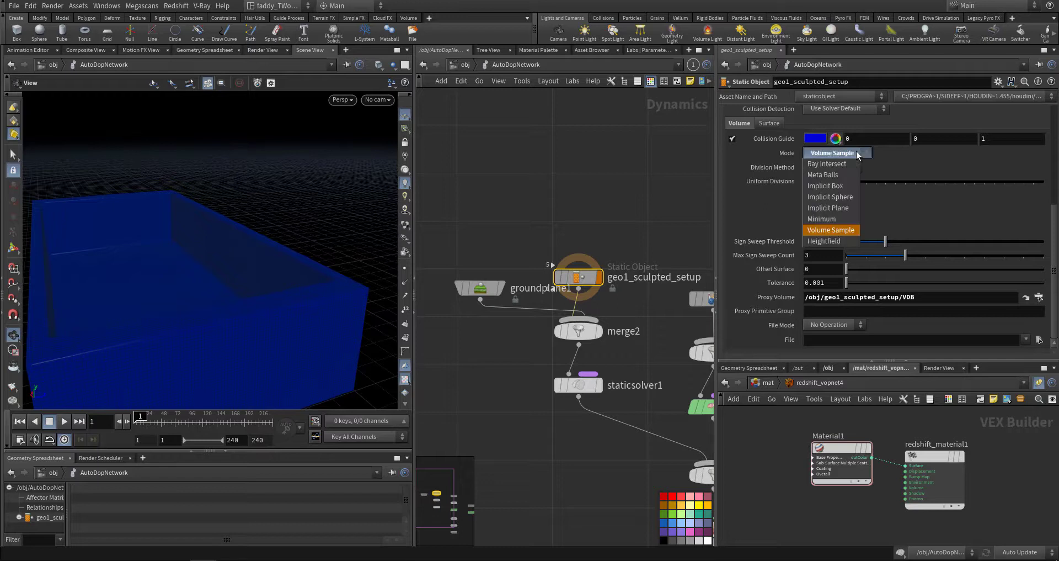
left_click(929, 299)
left_click_drag(924, 297, 799, 299)
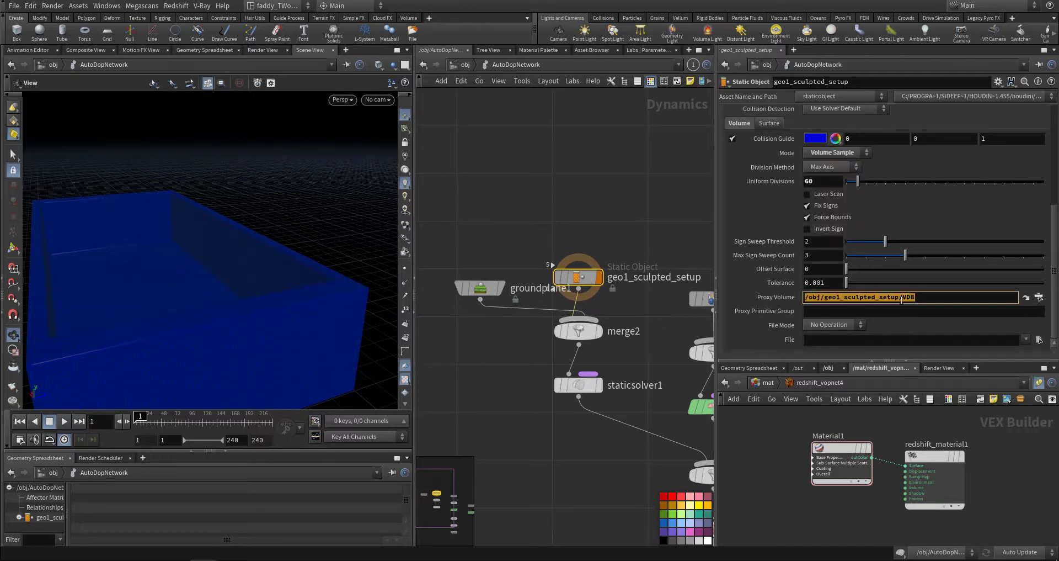
left_click_drag(325, 296, 181, 160)
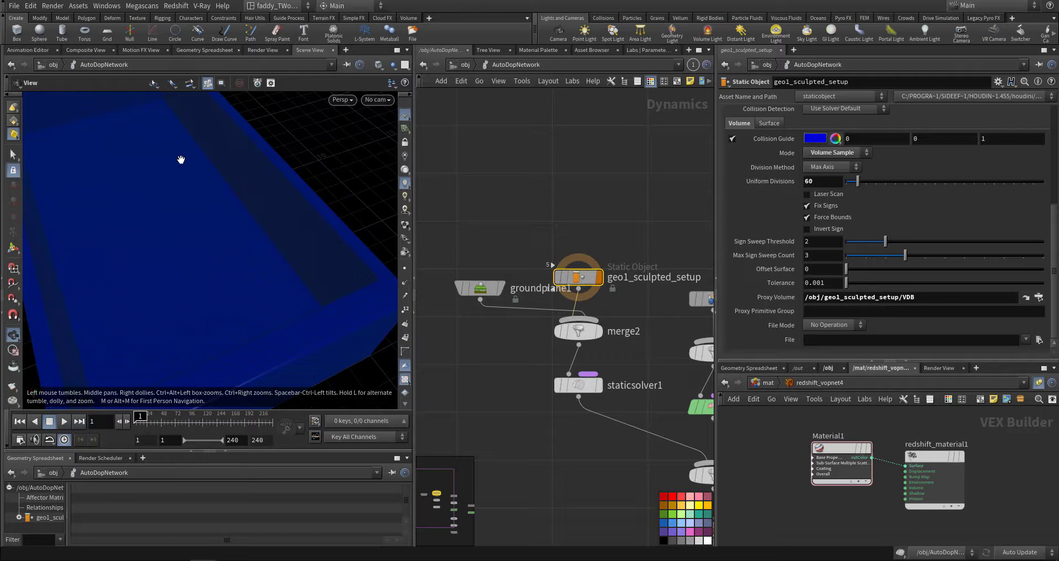
Display the box1 RBD Packed Object to examine the grid of cubes and its initial state settings
middle_click_drag(528, 359, 413, 287)
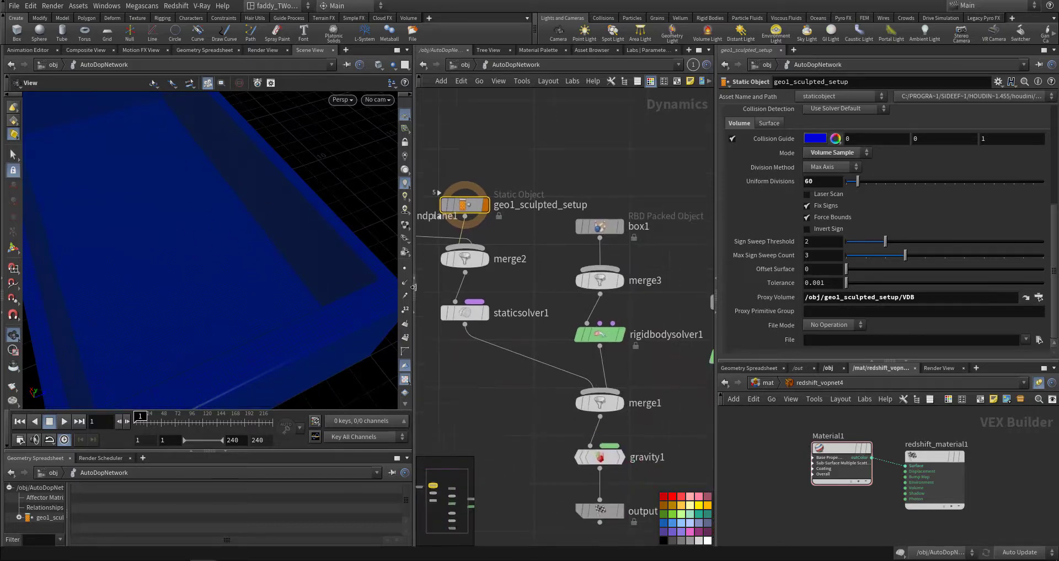
middle_click_drag(640, 173, 603, 202)
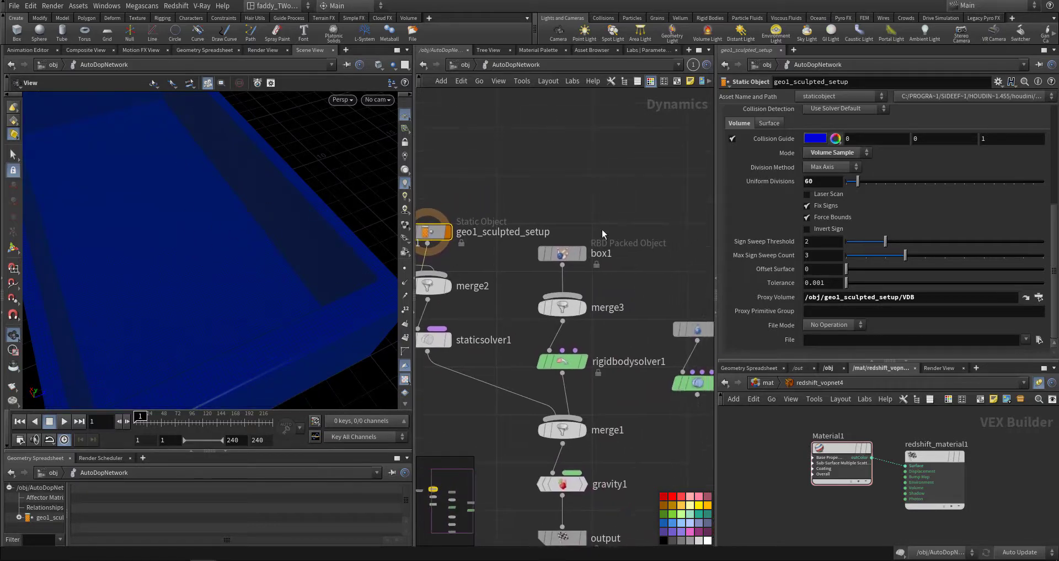
left_click(584, 254)
left_click(565, 254)
scroll(173, 248, "down", 6)
left_click_drag(259, 250, 267, 220)
scroll(267, 220, "down", 3)
middle_click_drag(662, 305, 629, 220)
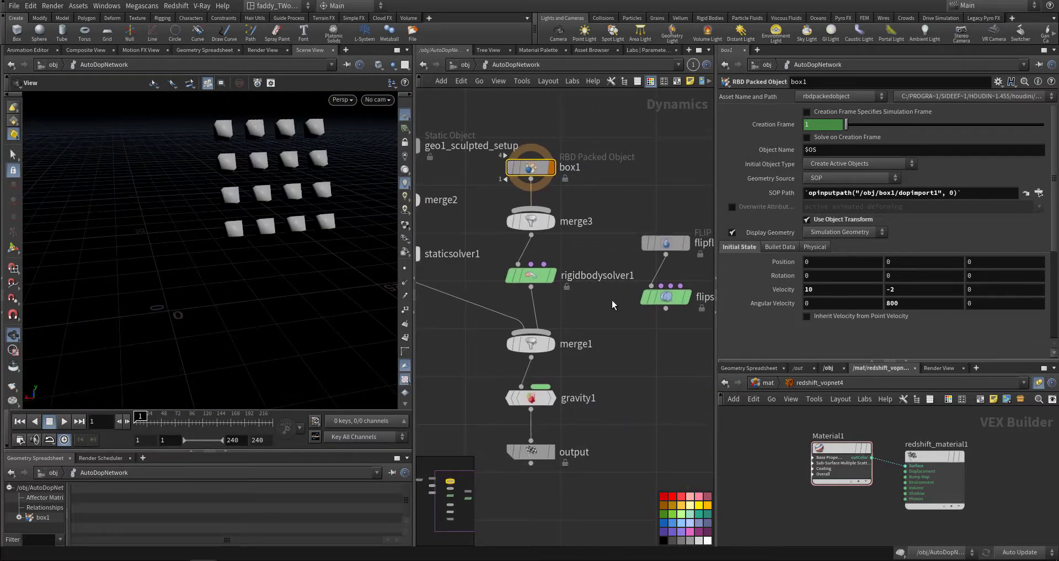
Examine the rigidbodysolver1 settings and display the output node to view the cubes together with the tank
middle_click_drag(583, 343, 602, 313)
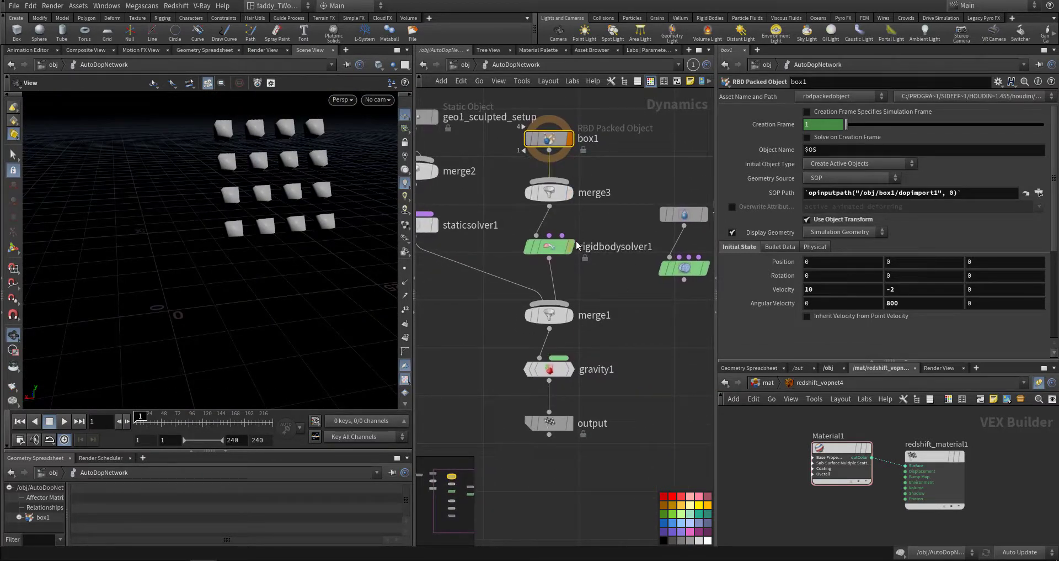
left_click(569, 246)
left_click(571, 426)
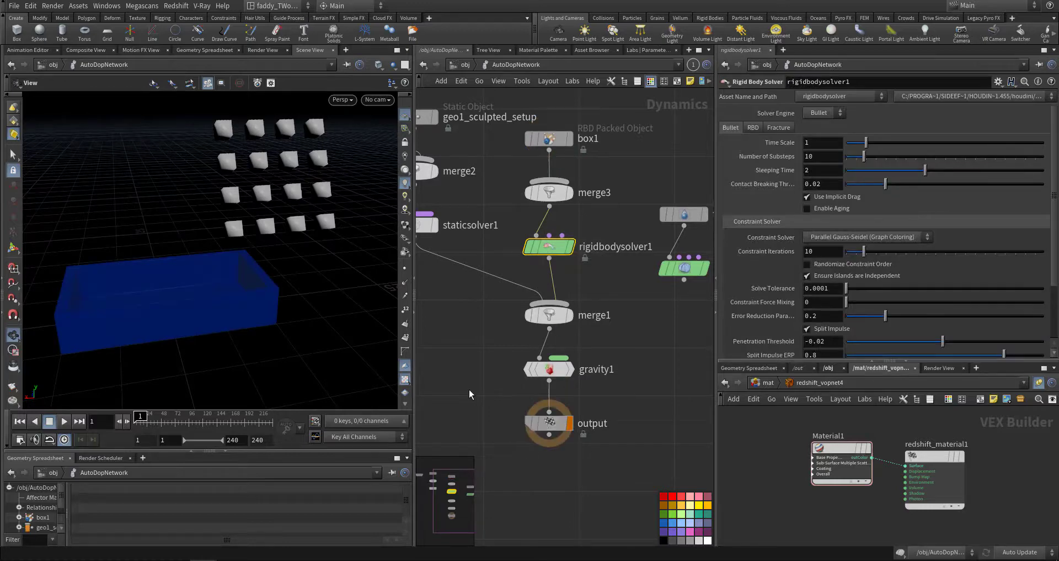
middle_click_drag(487, 251, 494, 290)
Examine the initial Velocity and Angular Velocity values of the box1 RBD Packed Object
left_click(556, 177)
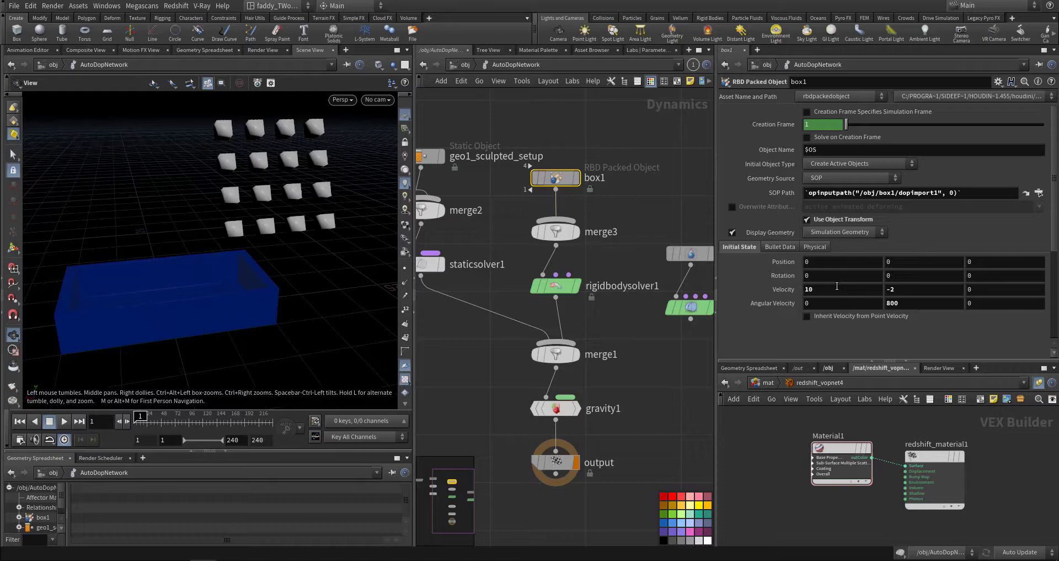
left_click_drag(834, 288, 771, 301)
left_click_drag(911, 291, 811, 293)
key("Return")
left_click(684, 389)
Play and scrub the rigid body simulation from several angles to review the cubes falling into the tank
left_click(64, 421)
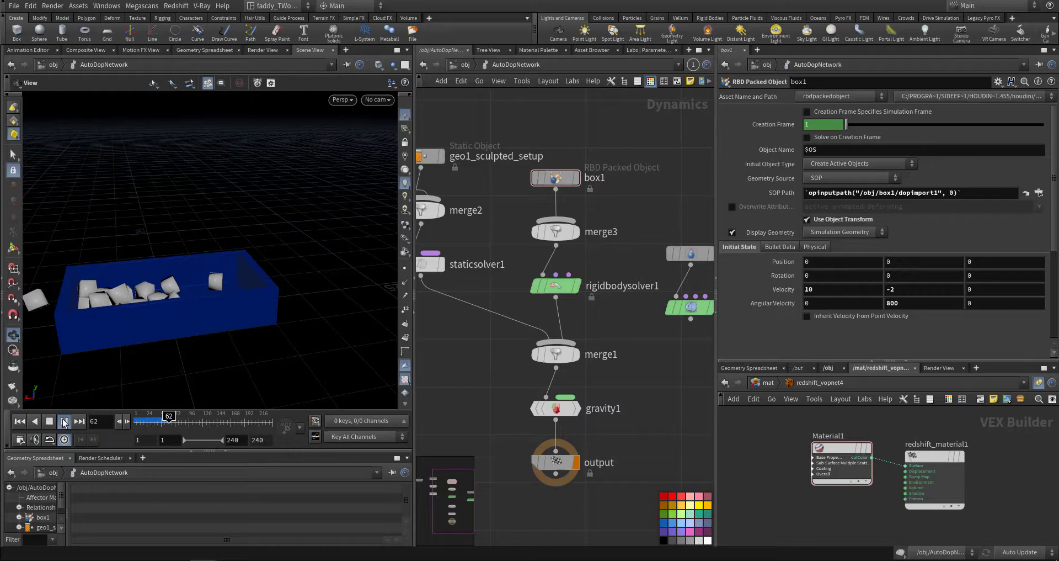
left_click(64, 422)
left_click_drag(106, 337, 275, 344)
left_click_drag(146, 431, 137, 424)
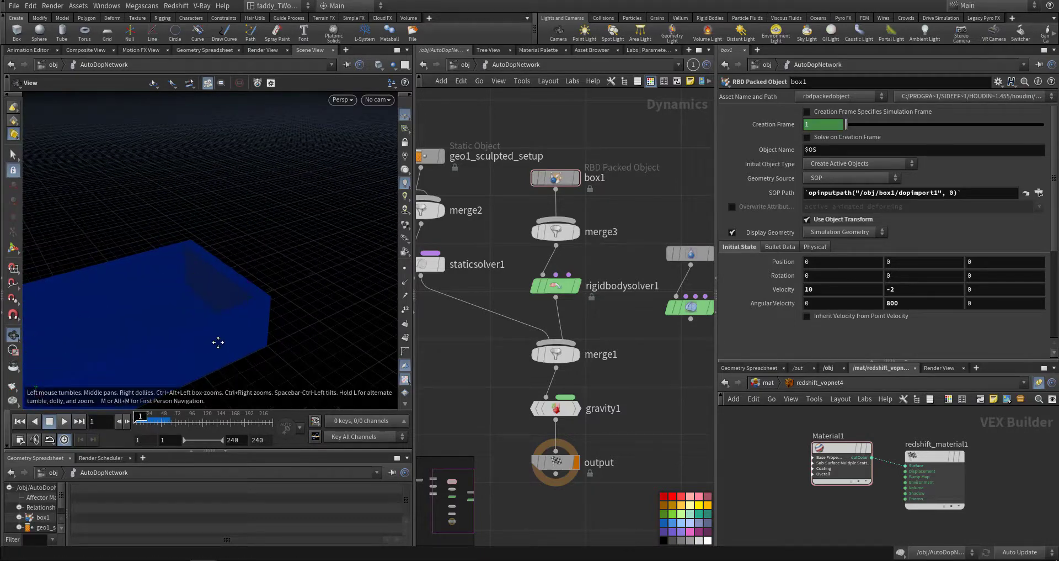
left_click_drag(217, 343, 302, 308)
scroll(303, 308, "down", 5)
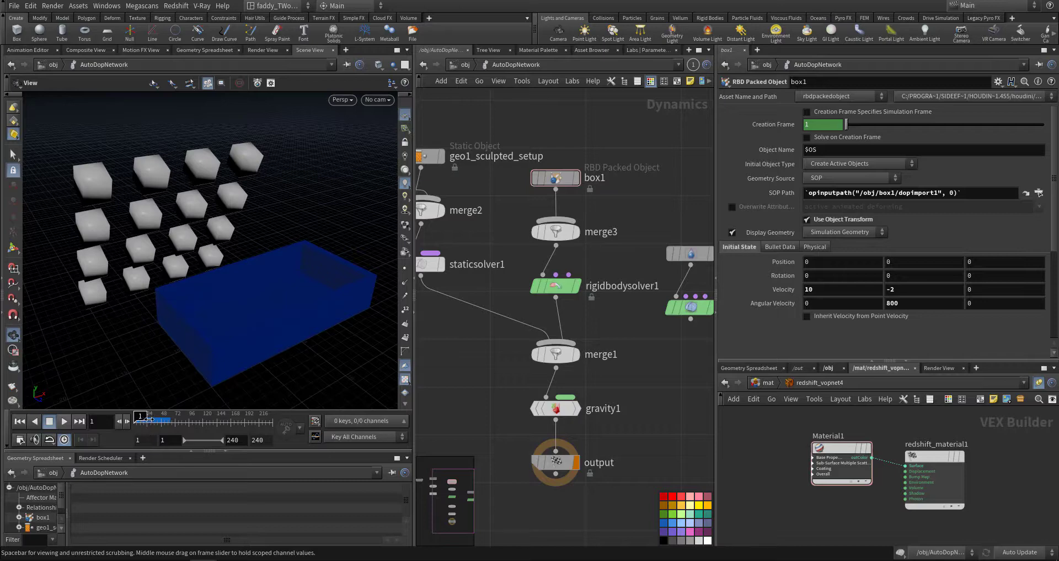
mouse_move(143, 418)
left_mouse_down()
mouse_move(157, 417)
mouse_move(125, 415)
mouse_move(169, 415)
mouse_move(129, 414)
left_mouse_up()
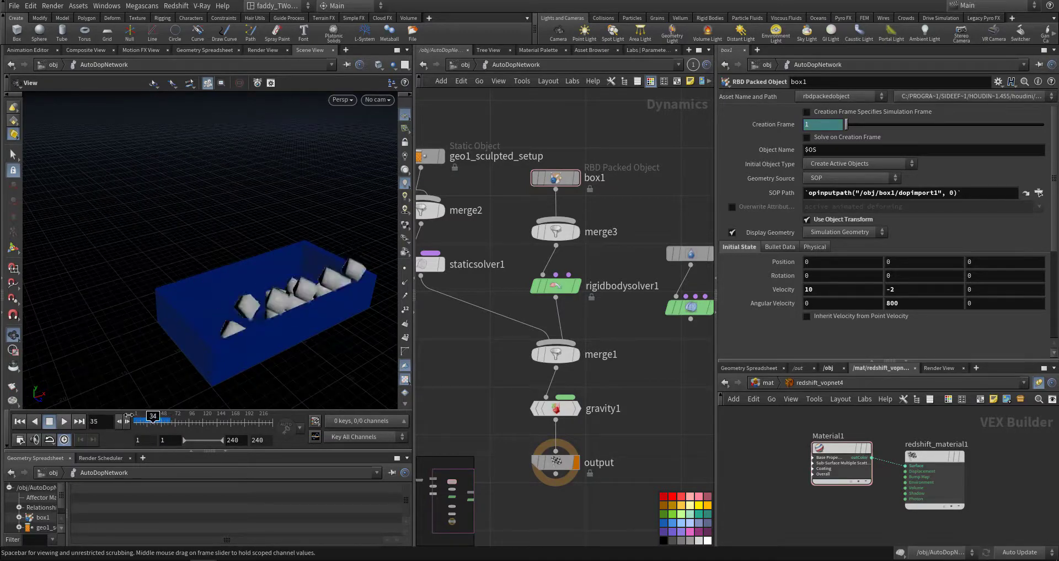
left_click(128, 415)
Select flipfluidobject1 and examine its Input Type options, OUT_FLIP source path and Particle Separation
middle_click_drag(681, 348, 577, 362)
scroll(577, 363, "up", 2)
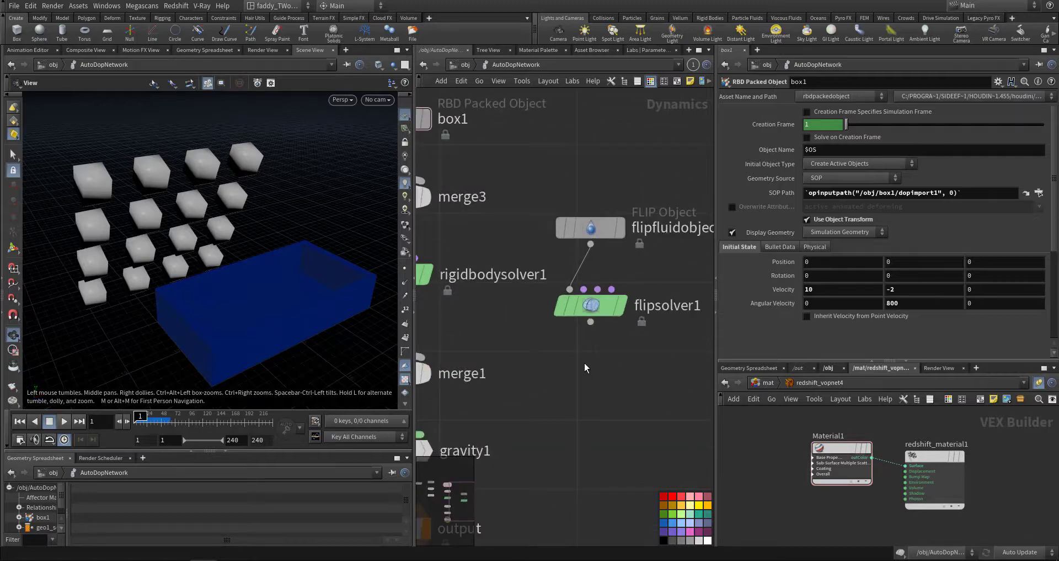
middle_click_drag(602, 303, 577, 345)
left_click(566, 269)
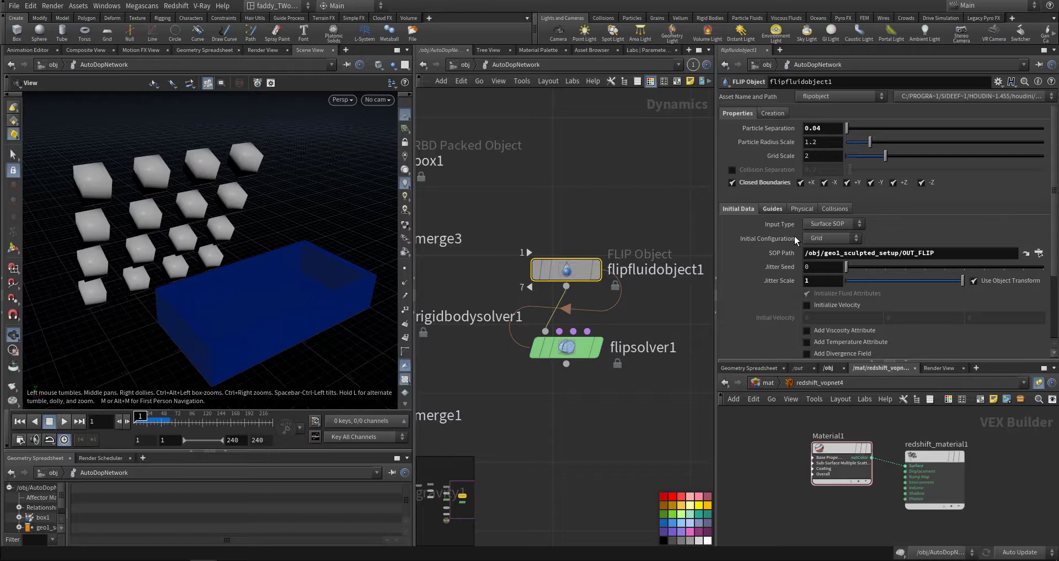
left_click(840, 225)
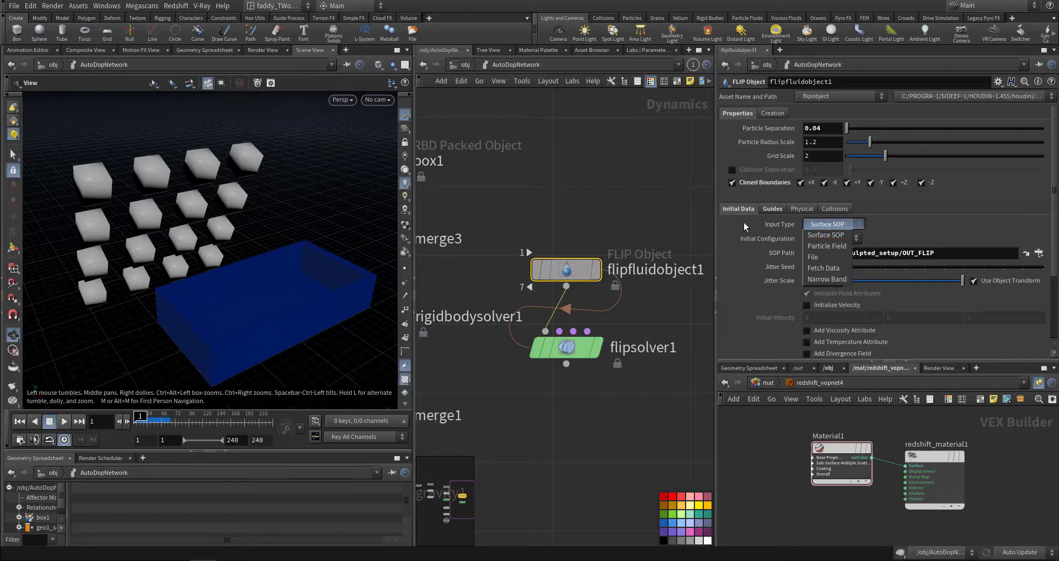
left_click(826, 234)
left_click(828, 226)
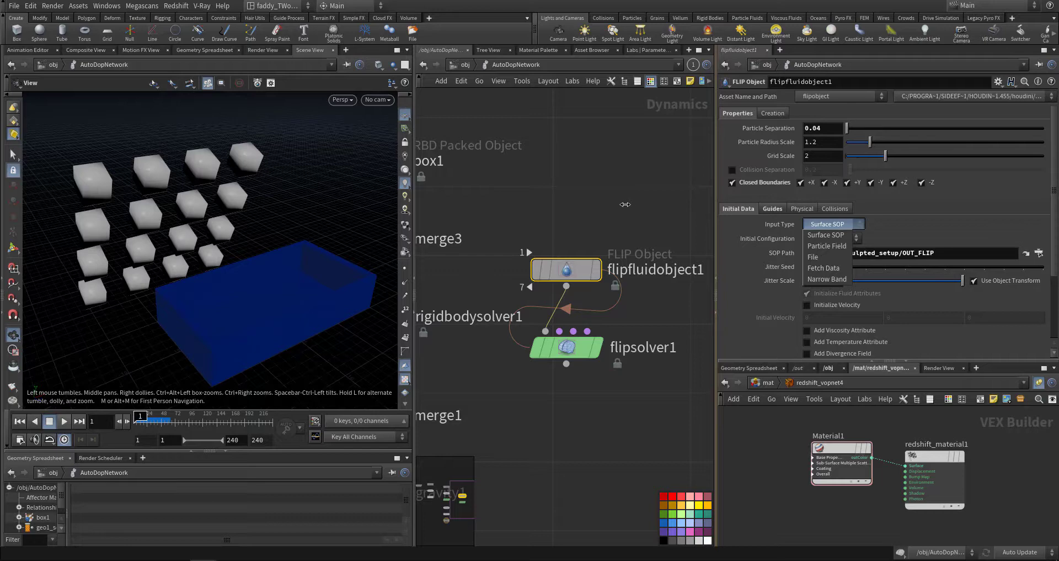
left_click(625, 204)
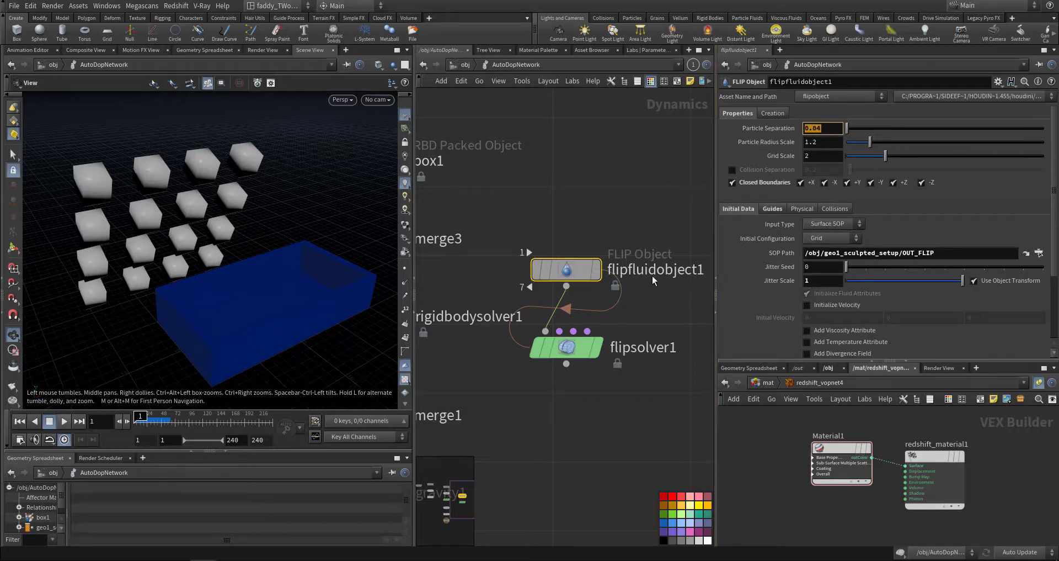
Select flipsolver1 and examine its Narrow Band and Particle Motion settings, including Reseeding, Droplets and Vorticity
left_click(585, 348)
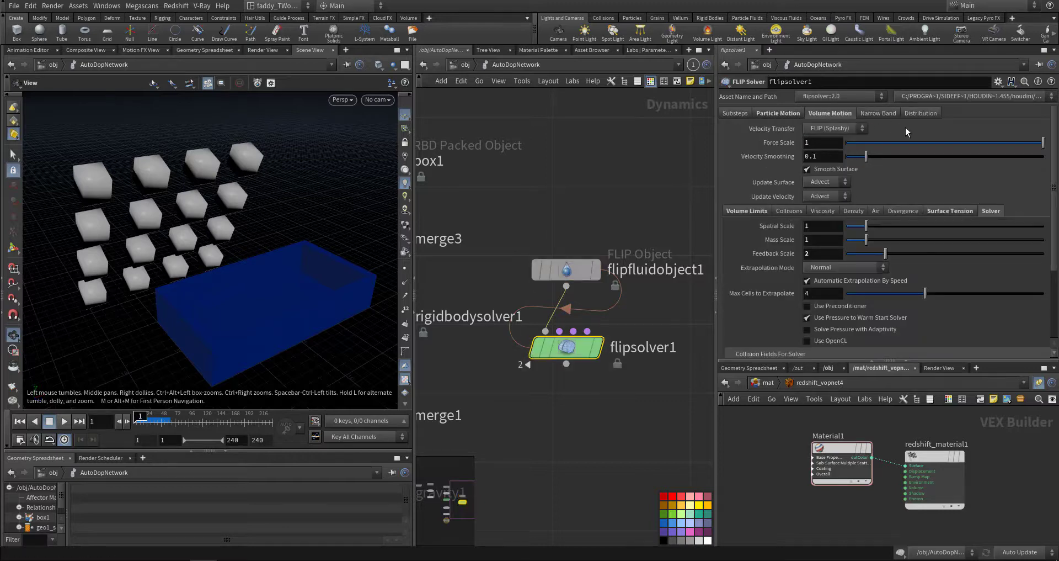
left_click(883, 113)
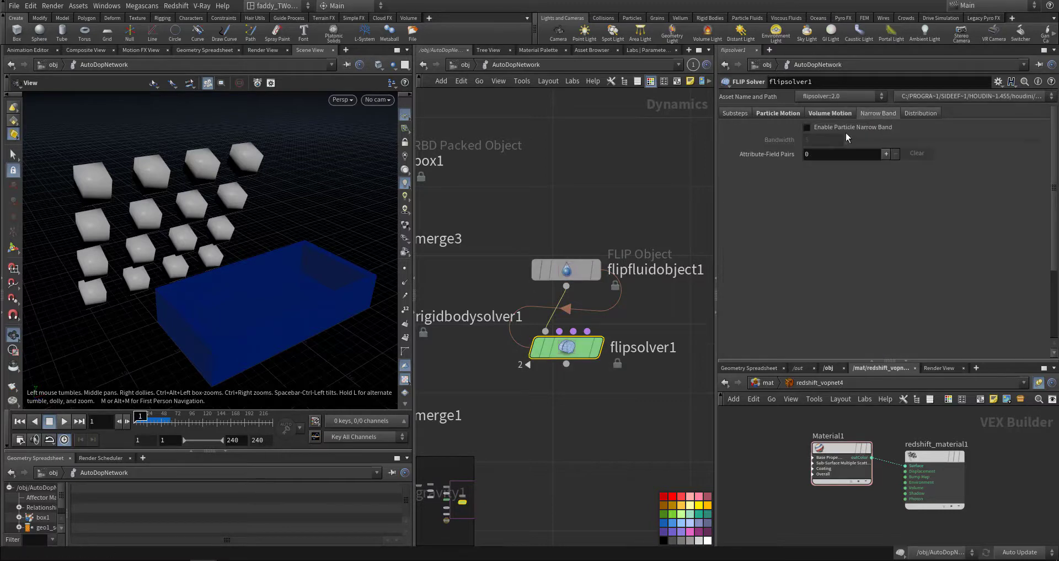
left_click(737, 112)
left_click(764, 113)
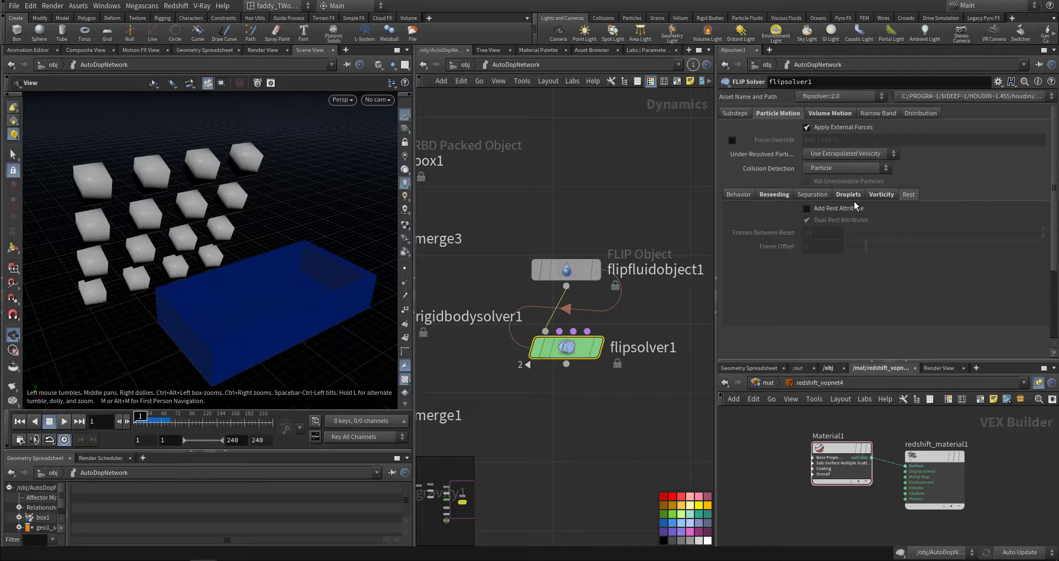
left_click(775, 194)
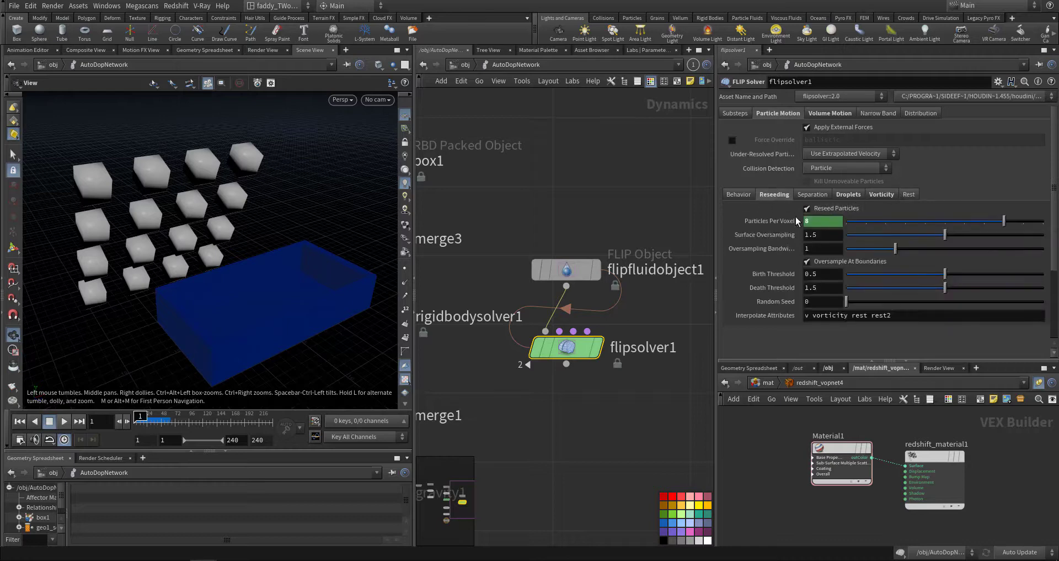
left_click(850, 194)
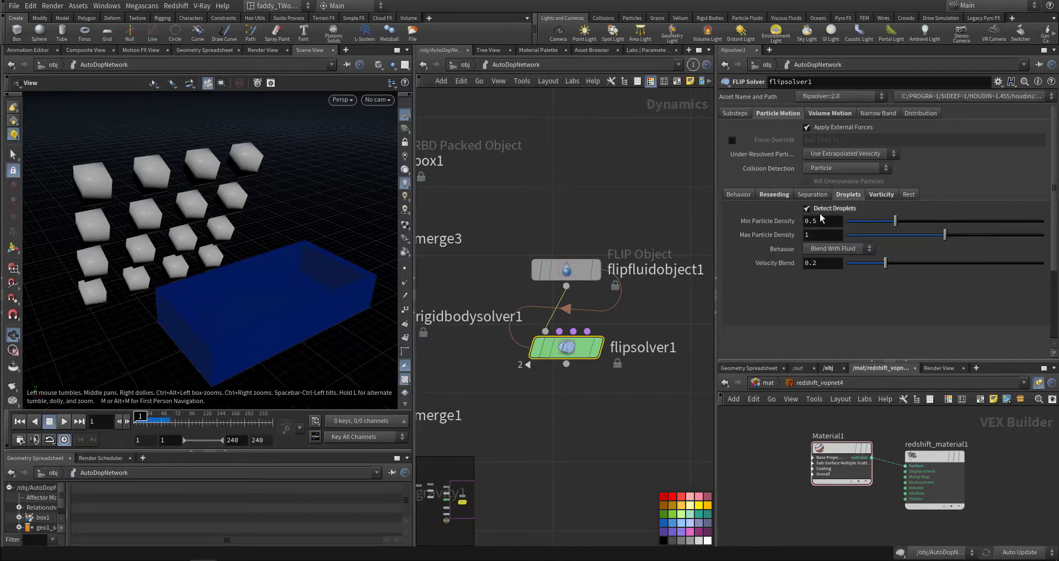
left_click(870, 198)
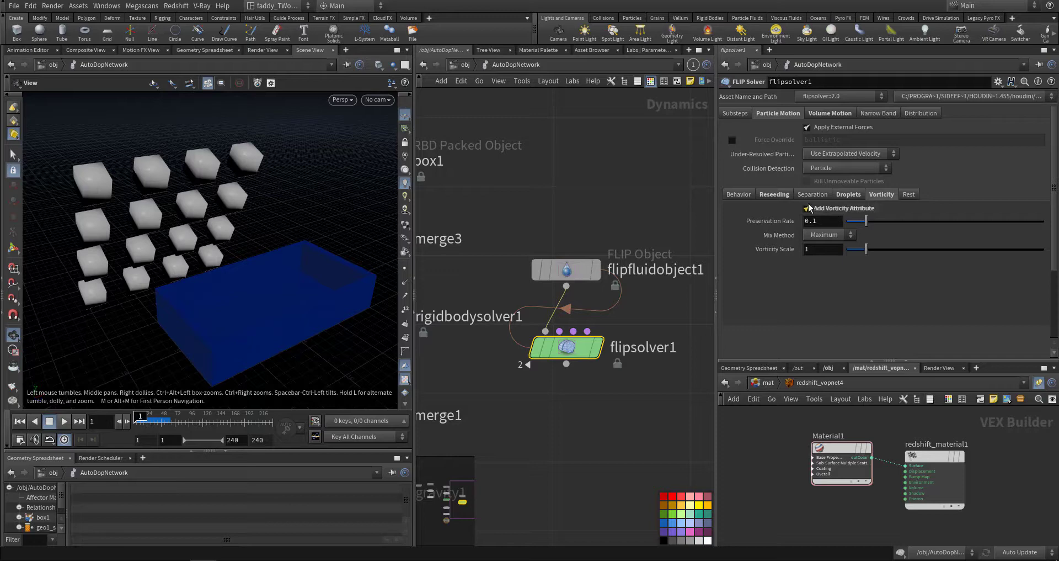
Examine the Volume Motion settings of flipsolver1, covering the Velocity Transfer options and the Volume Limits
left_click(829, 114)
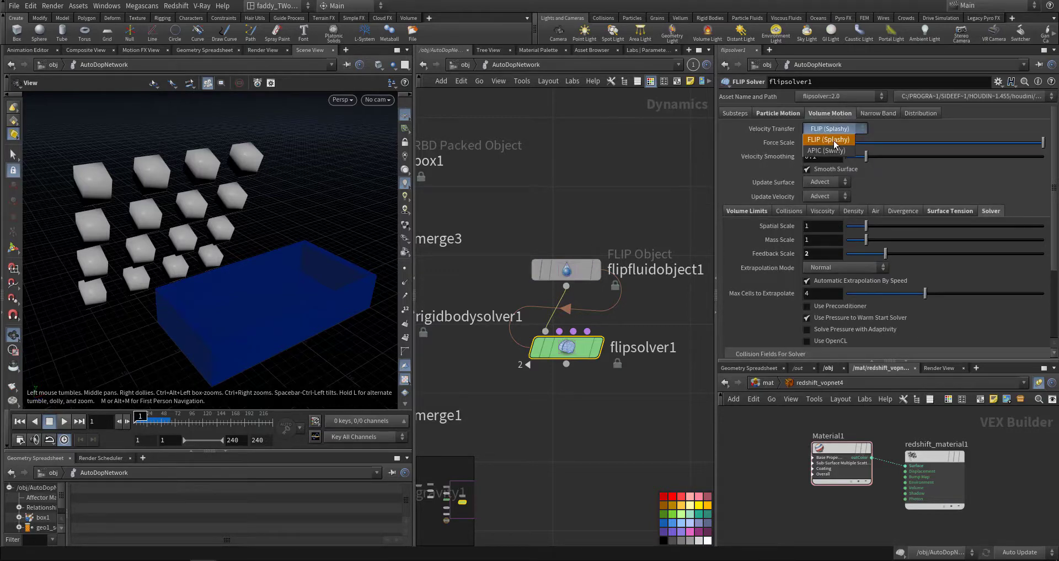
left_click(718, 154)
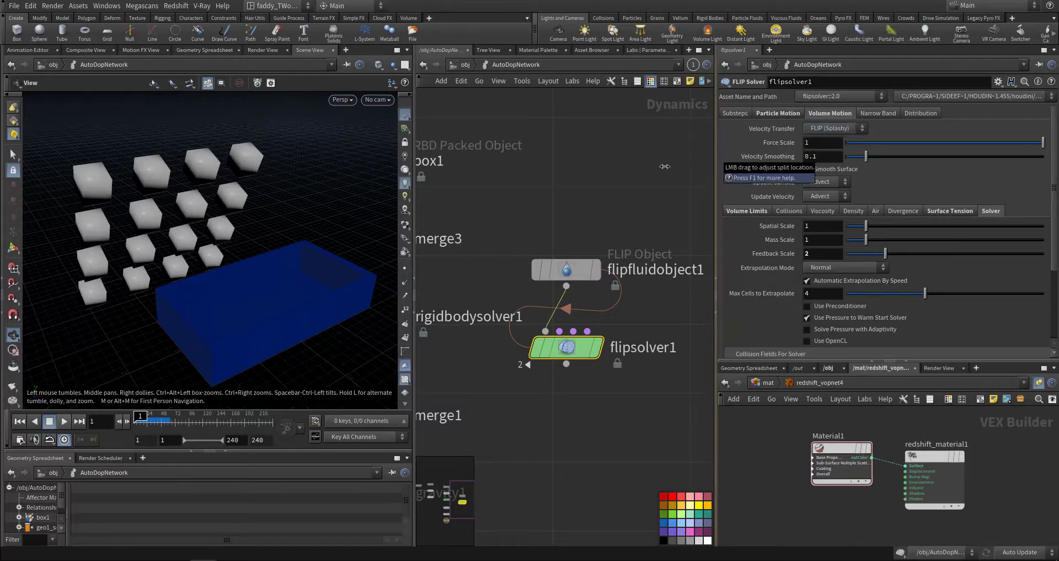
left_click(746, 211)
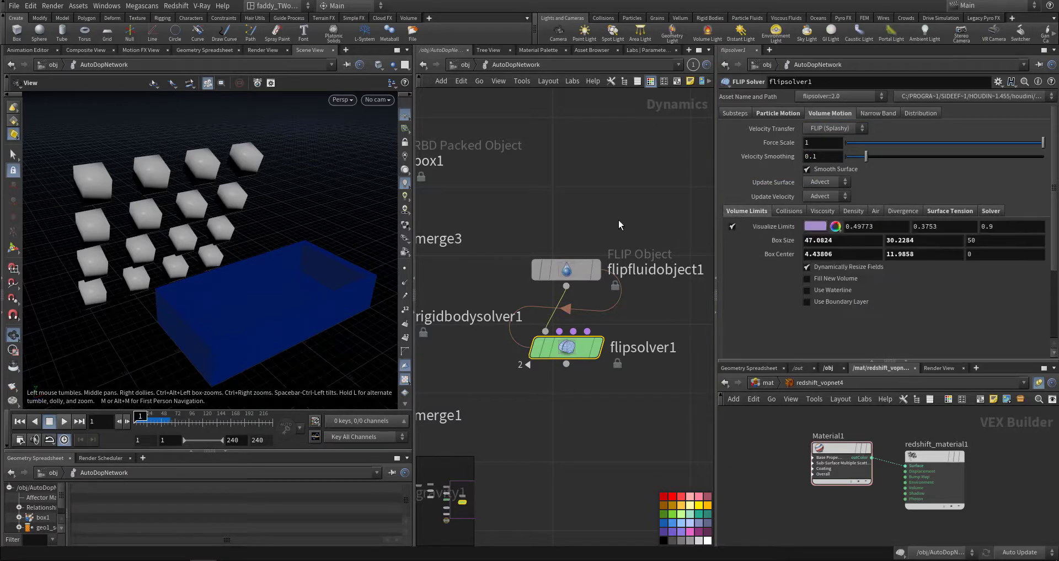
scroll(618, 219, "down", 5)
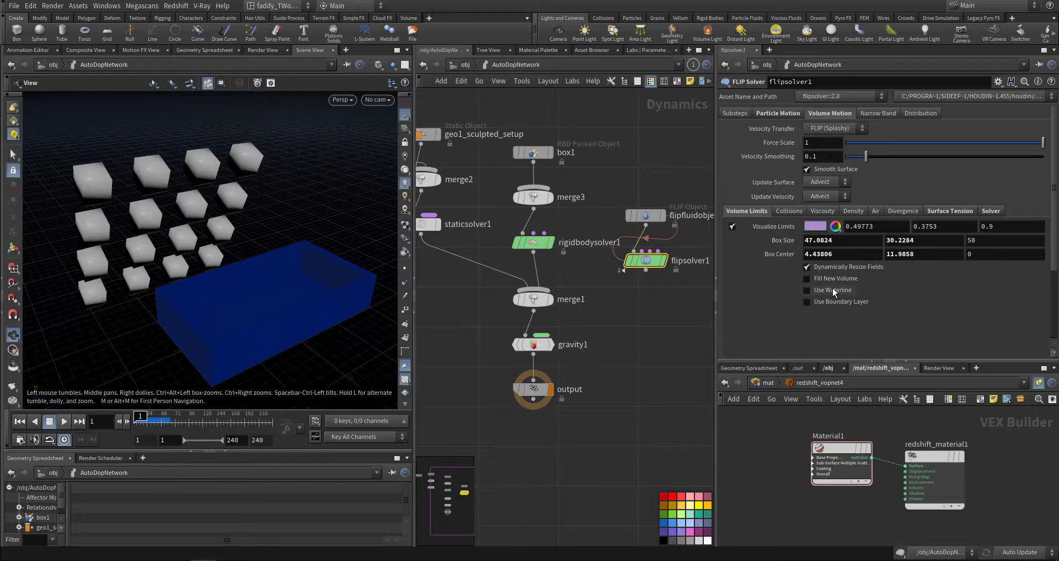
middle_click_drag(637, 355, 634, 305)
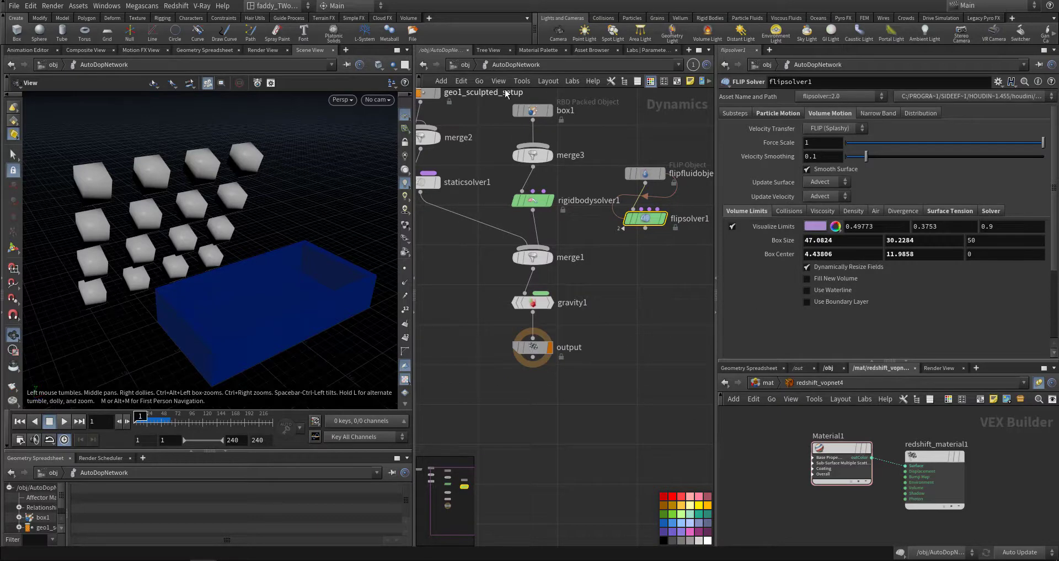
Return to the object level and look inside the geo1_sculpted_setup_fluidinterior object
left_click(466, 66)
middle_click_drag(549, 199, 531, 136)
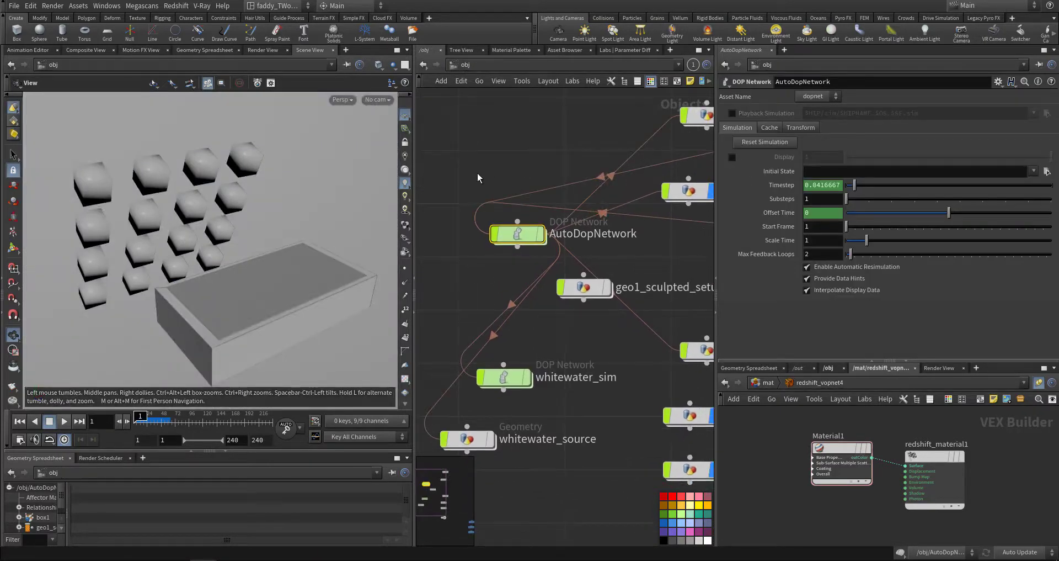
left_click_drag(473, 180, 550, 253)
middle_click_drag(519, 264, 445, 233)
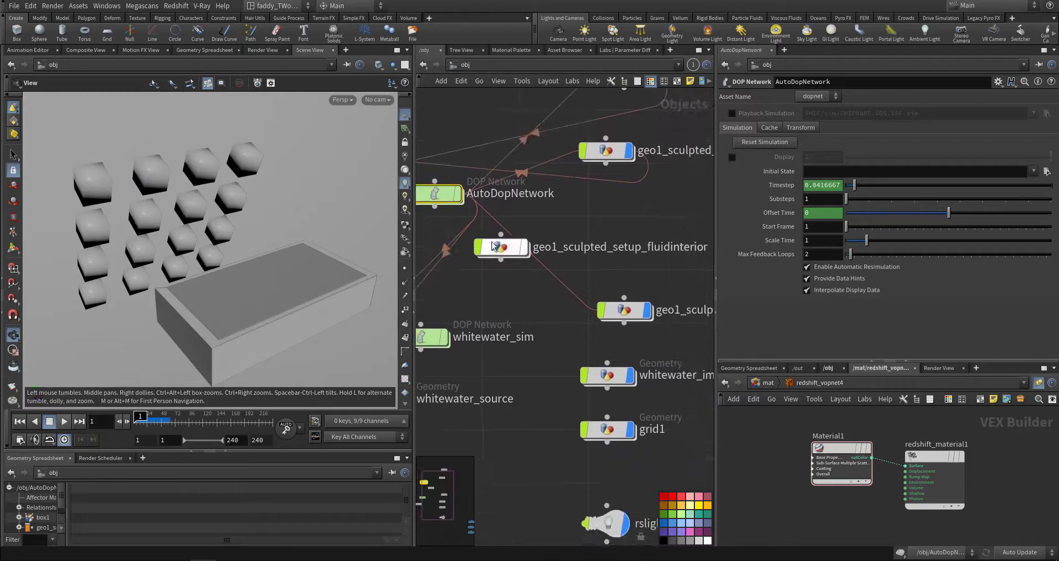
middle_click_drag(541, 259, 597, 251)
left_click(568, 248)
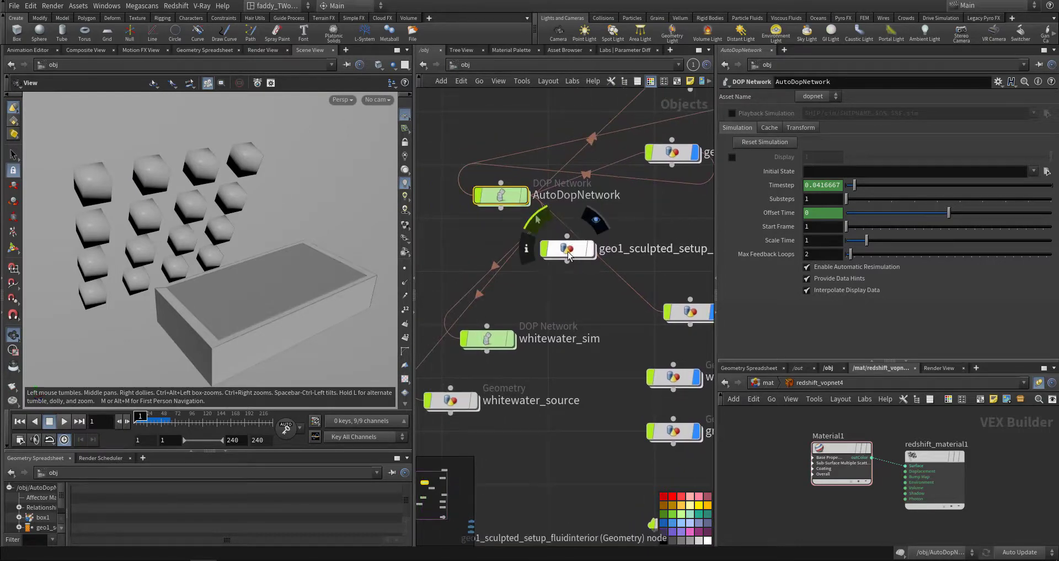
double_click(567, 249)
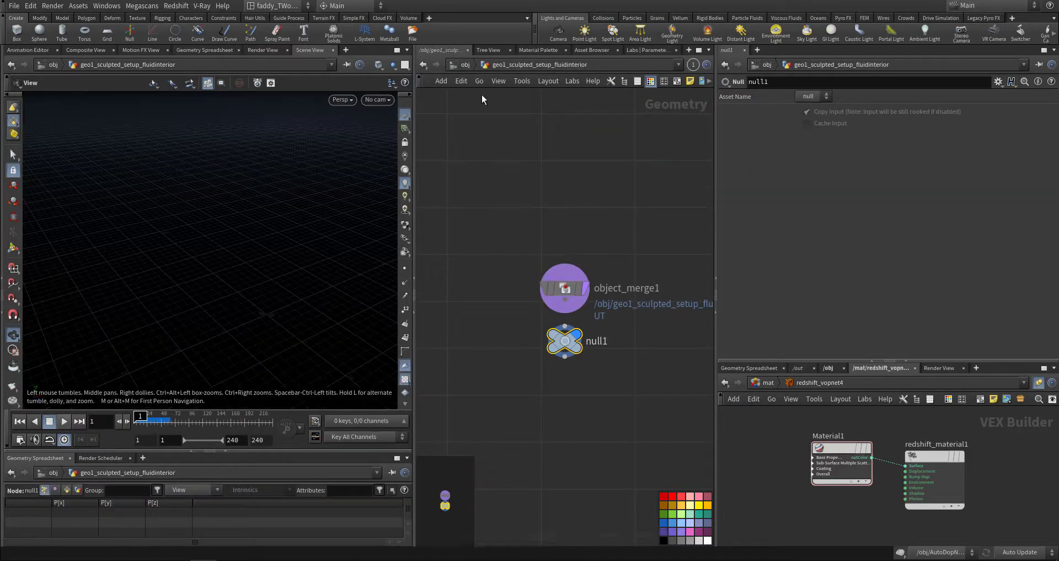
left_click(457, 67)
Look inside the geo1_sculpted_setup object at its tank collision network and go back to the object level
middle_click_drag(638, 208, 524, 252)
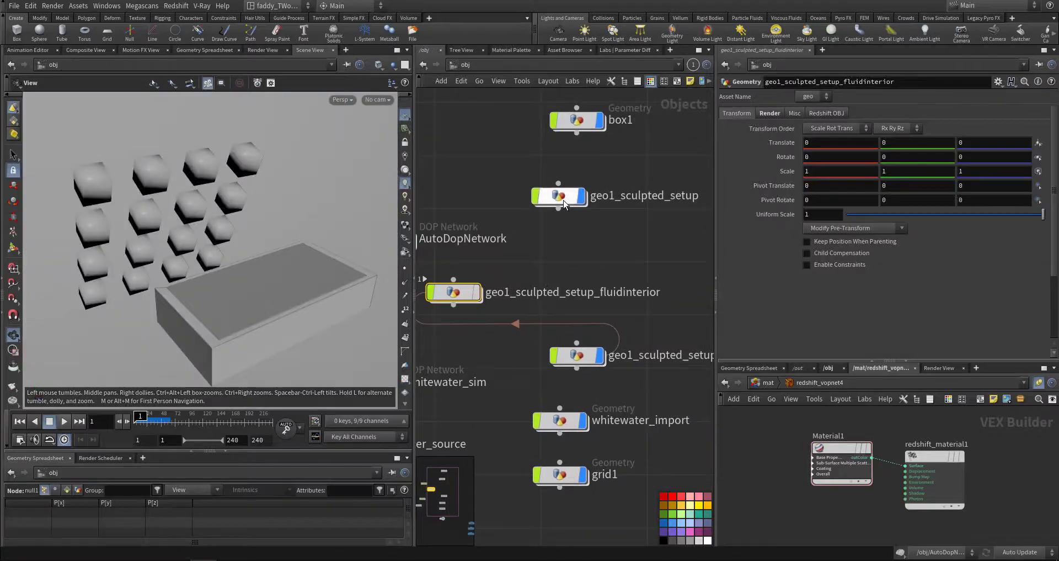
double_click(565, 195)
middle_click_drag(592, 250, 498, 235)
scroll(502, 235, "down", 1)
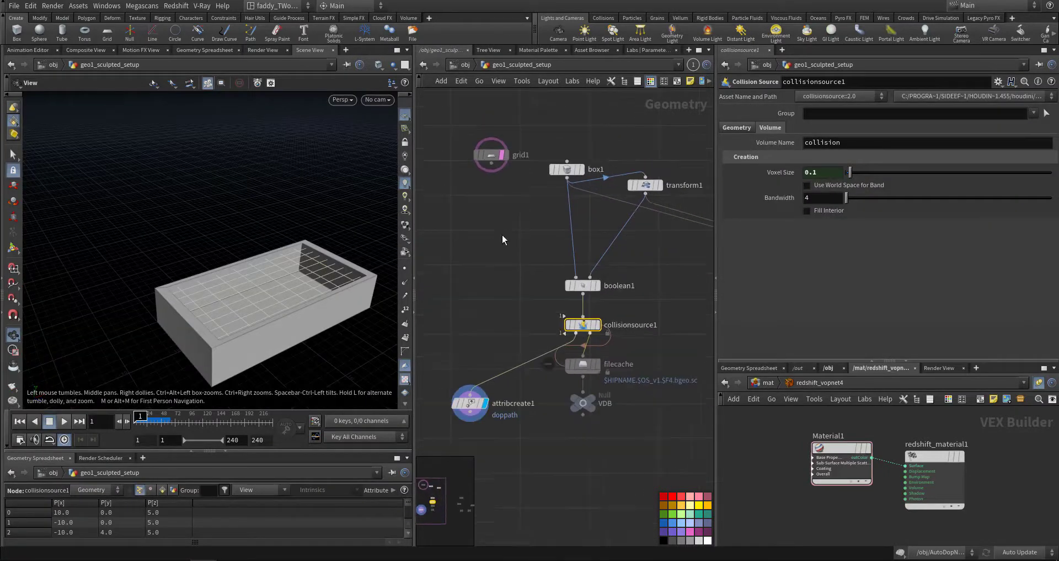
key("u")
Open the geo1_sculpted_setup_fluid object and examine the fluidcompress1 parameters below the DOP import node
middle_click_drag(631, 253, 629, 207)
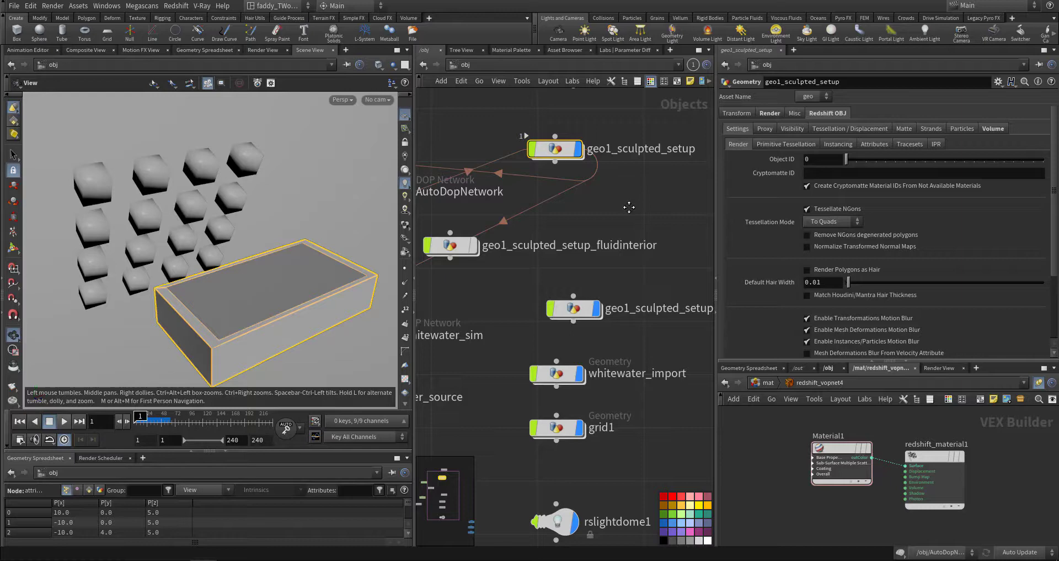
middle_click_drag(611, 280, 624, 233)
double_click(589, 261)
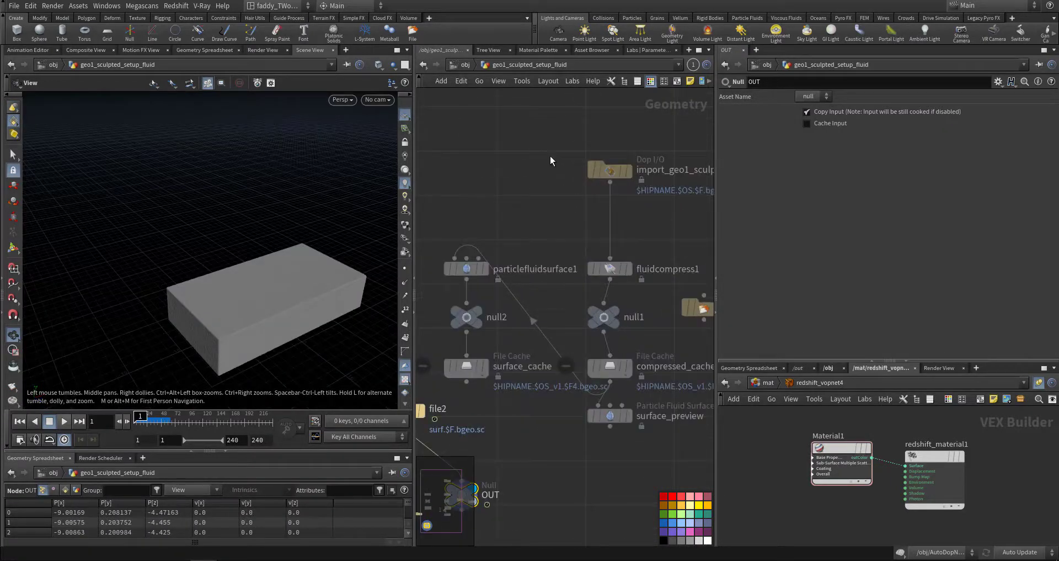
middle_click_drag(564, 212, 527, 196)
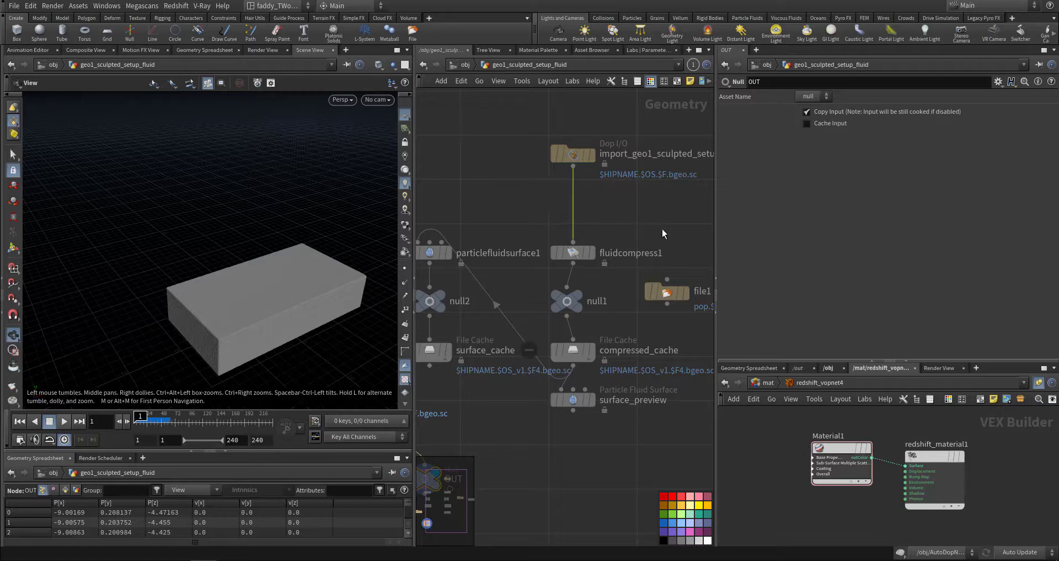
middle_click_drag(664, 227, 653, 191)
left_click(561, 218)
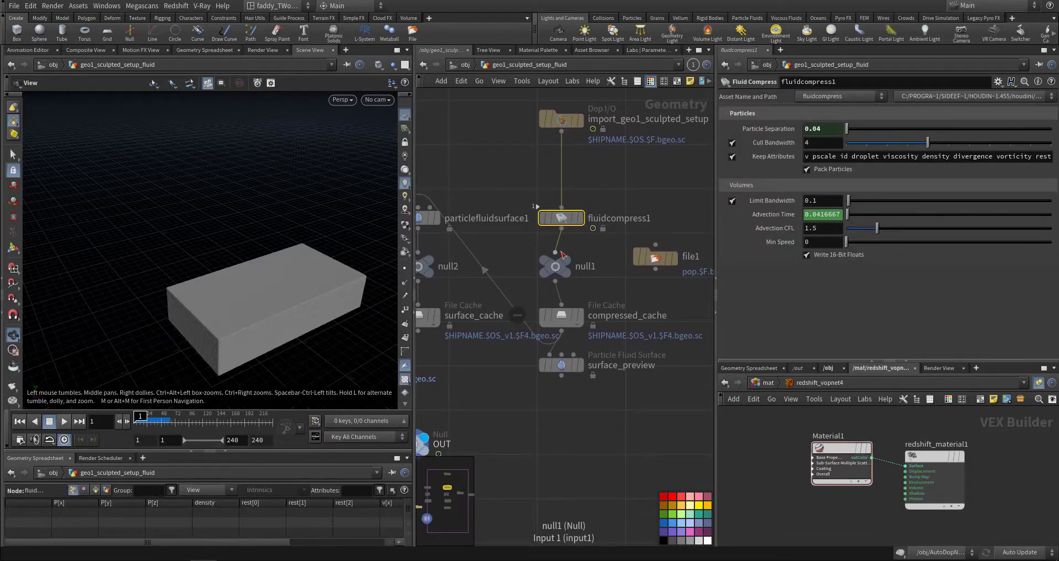
middle_click_drag(504, 271, 524, 245)
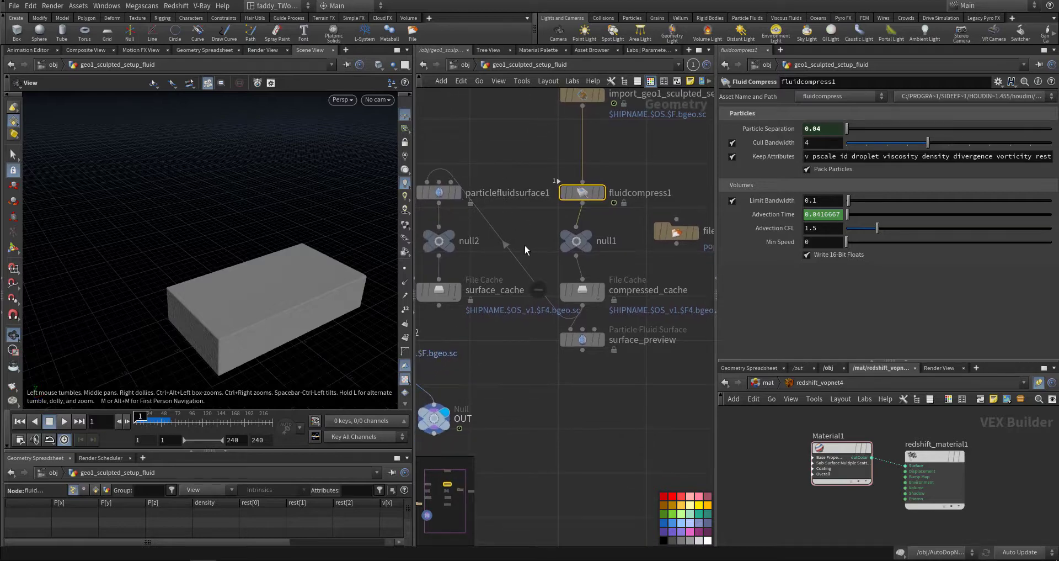
left_click(525, 245)
Examine the compressed_cache File Cache settings and the neighbouring particle surfacing and surface_cache nodes
middle_click_drag(590, 382, 523, 380)
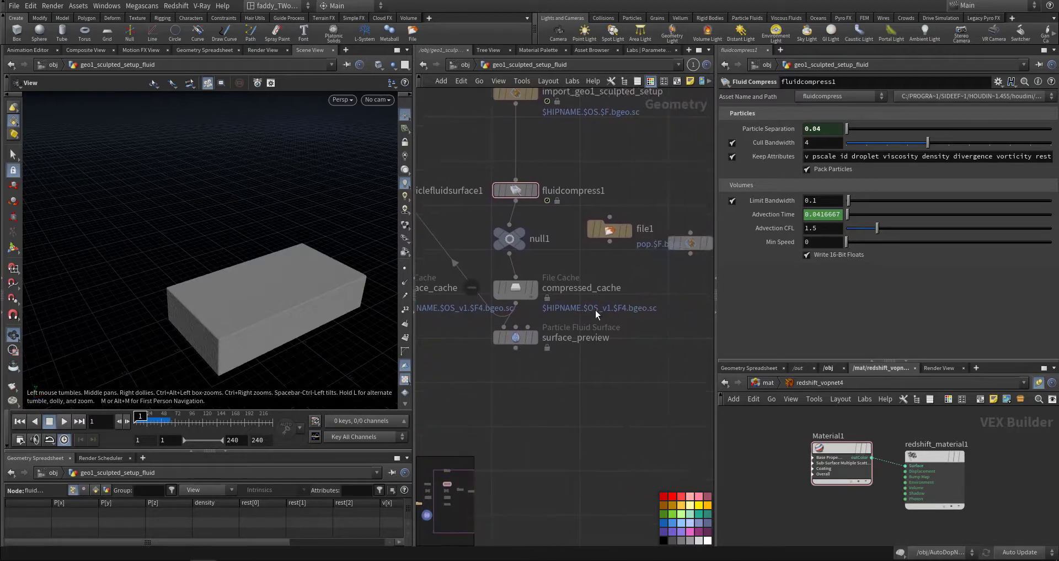
left_click(518, 286)
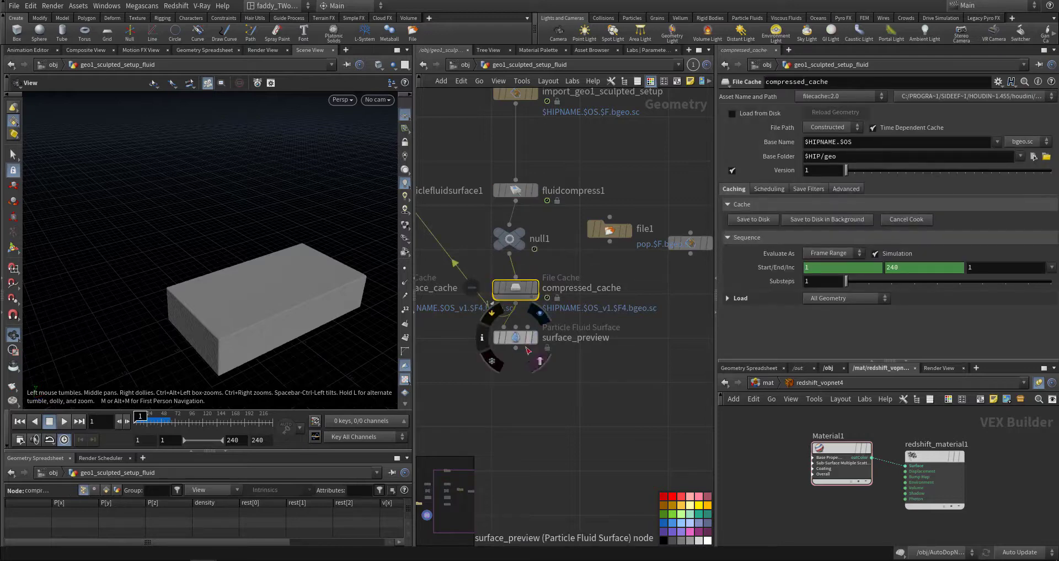
middle_click_drag(544, 381, 618, 393)
middle_click_drag(535, 379, 609, 426)
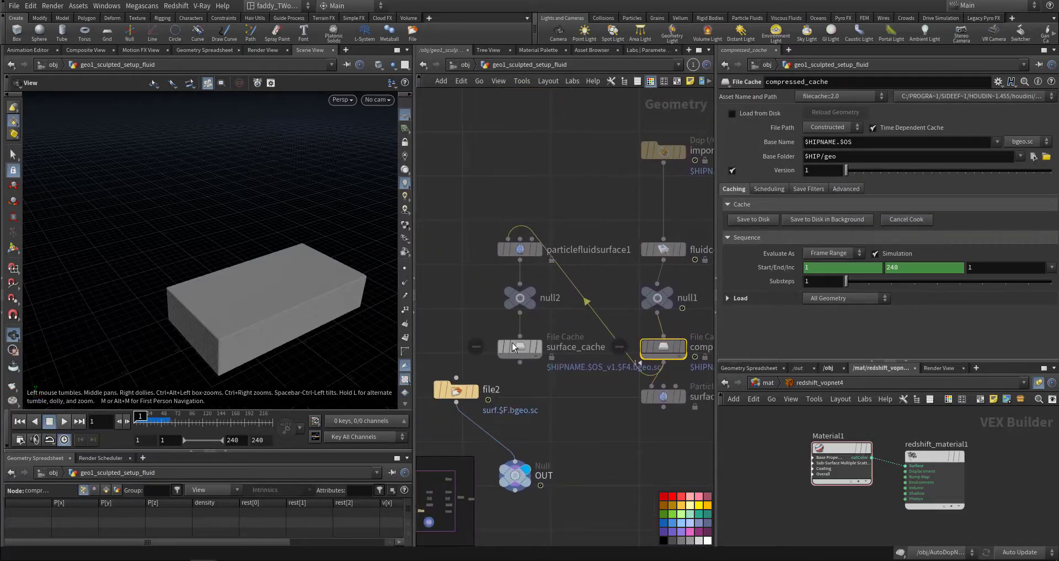
middle_click_drag(453, 309, 375, 278)
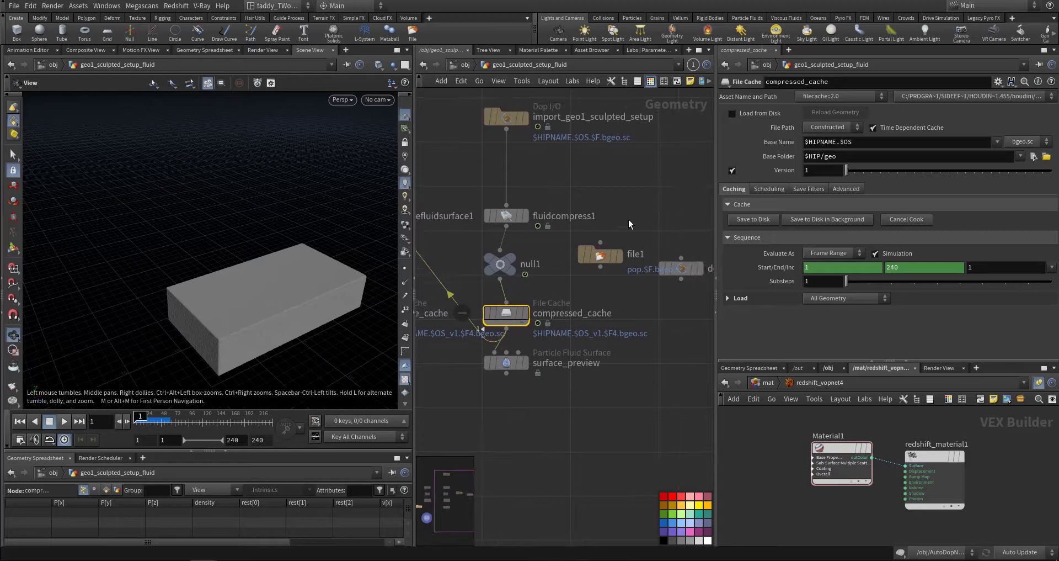
Display the file1 particle cache, go to frame 33 and inspect the fluid particles up close
left_click_drag(628, 219, 589, 279)
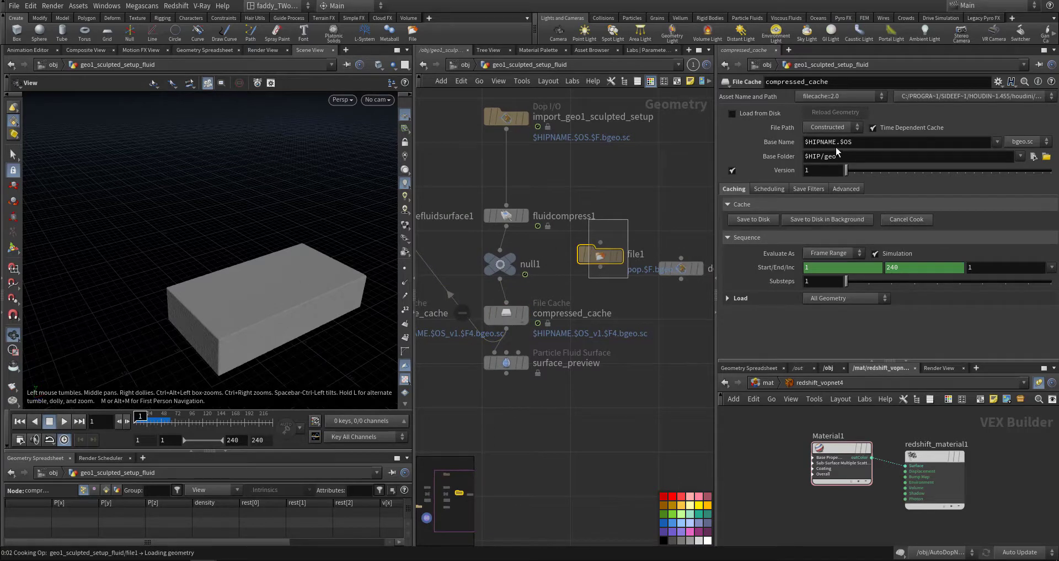
left_click(620, 257)
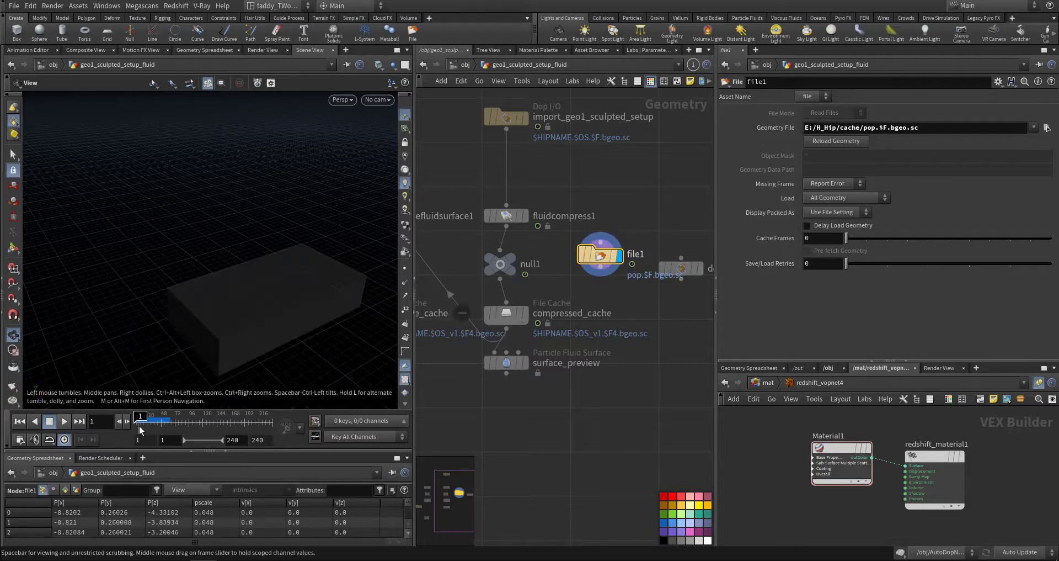
left_click(153, 418)
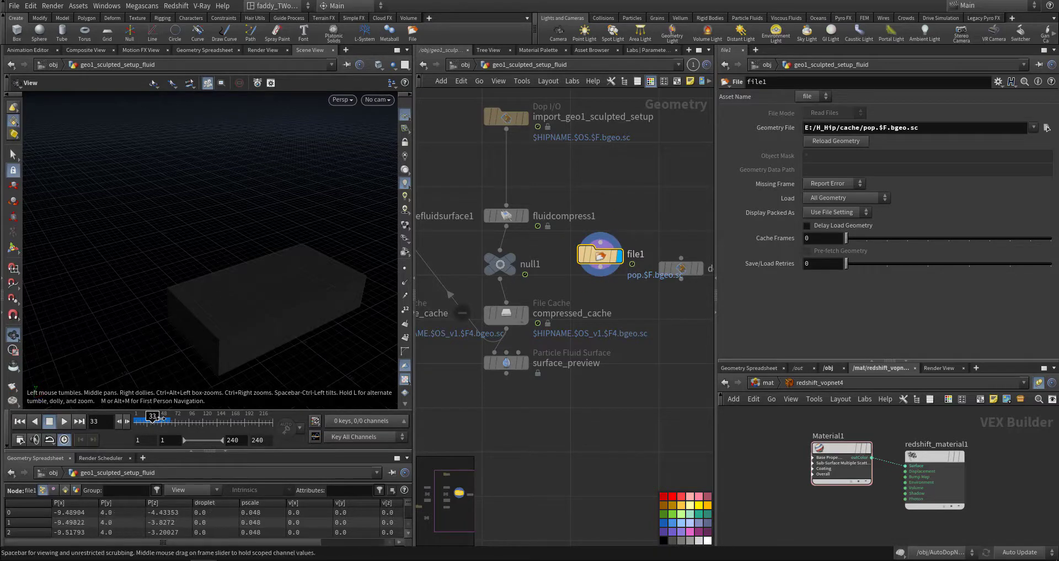
left_click_drag(248, 319, 200, 320)
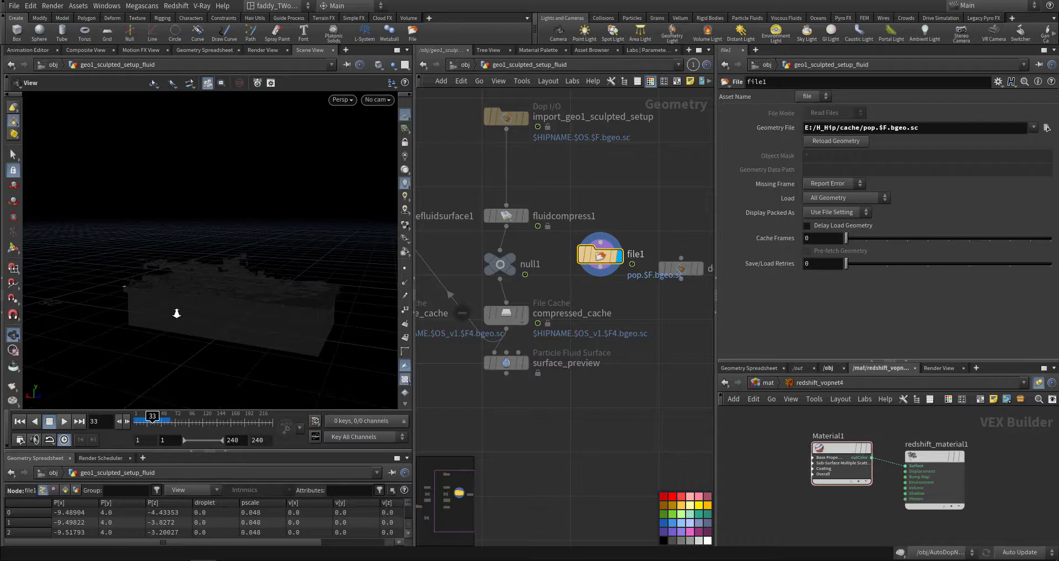
right_click_drag(177, 307, 351, 153)
mouse_move(387, 166)
left_mouse_down()
mouse_move(236, 249)
mouse_move(390, 182)
left_mouse_up()
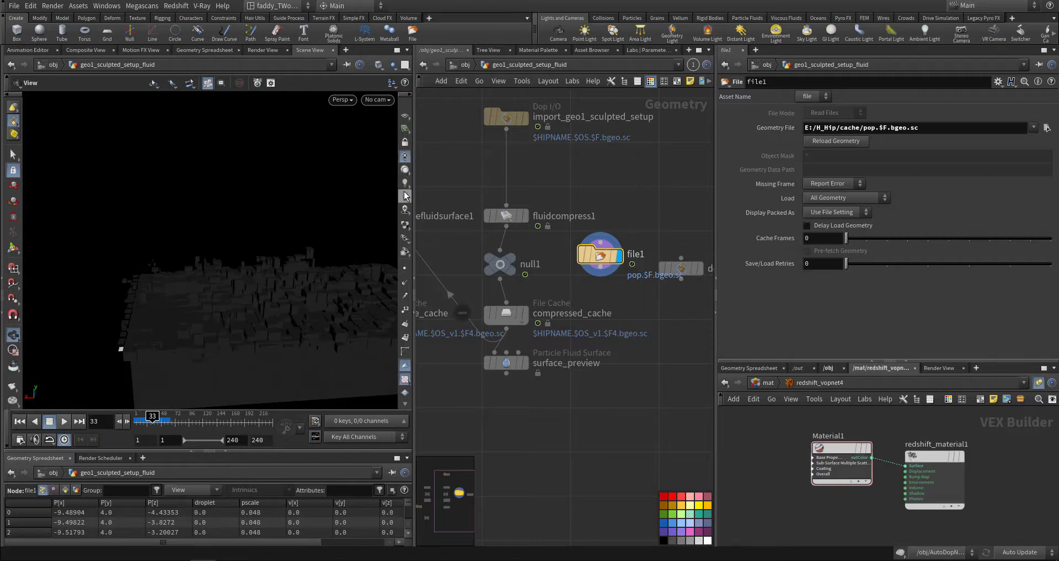
Change the viewport lighting mode and view the fluid particles from another angle
left_click(405, 195)
left_click(405, 209)
left_click_drag(229, 306, 162, 263)
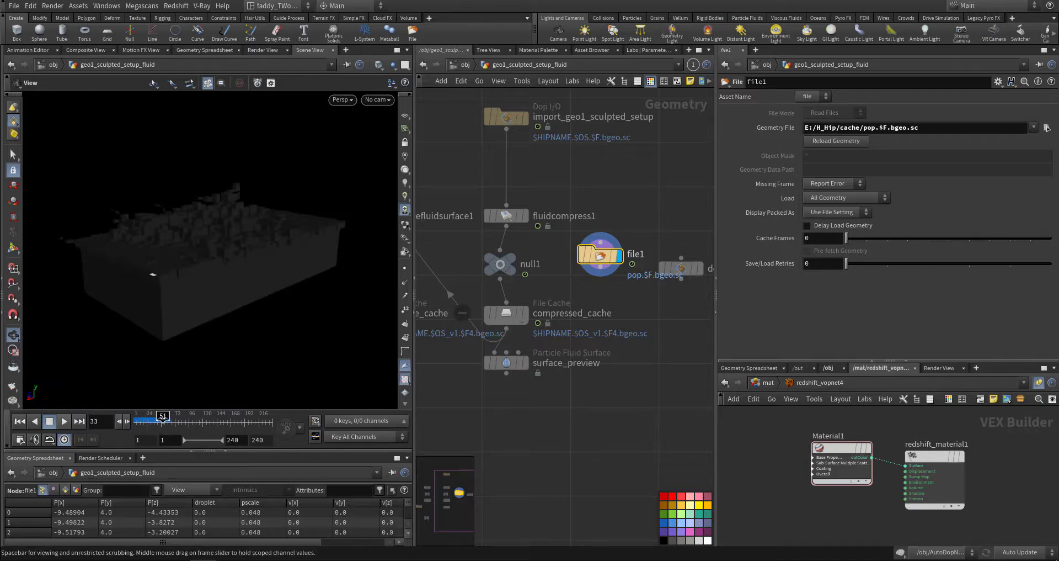
Go to frame 51 to inspect the splash particles from several angles and return to frame 1
left_click(162, 417)
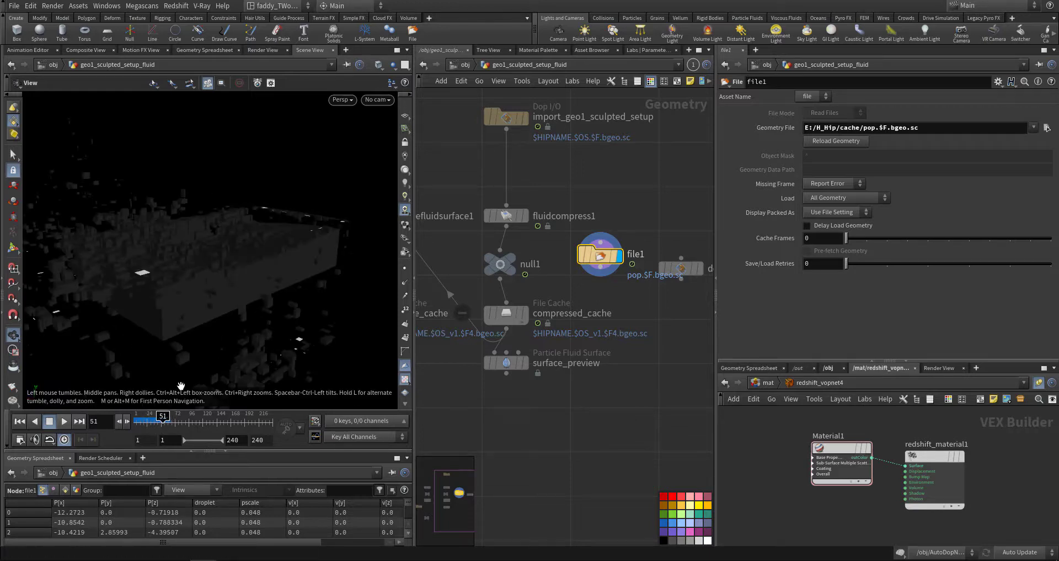
mouse_move(217, 326)
left_mouse_down()
mouse_move(202, 353)
mouse_move(232, 325)
left_mouse_up()
scroll(294, 311, "up", 5)
left_click_drag(295, 310, 370, 345)
scroll(286, 311, "down", 6)
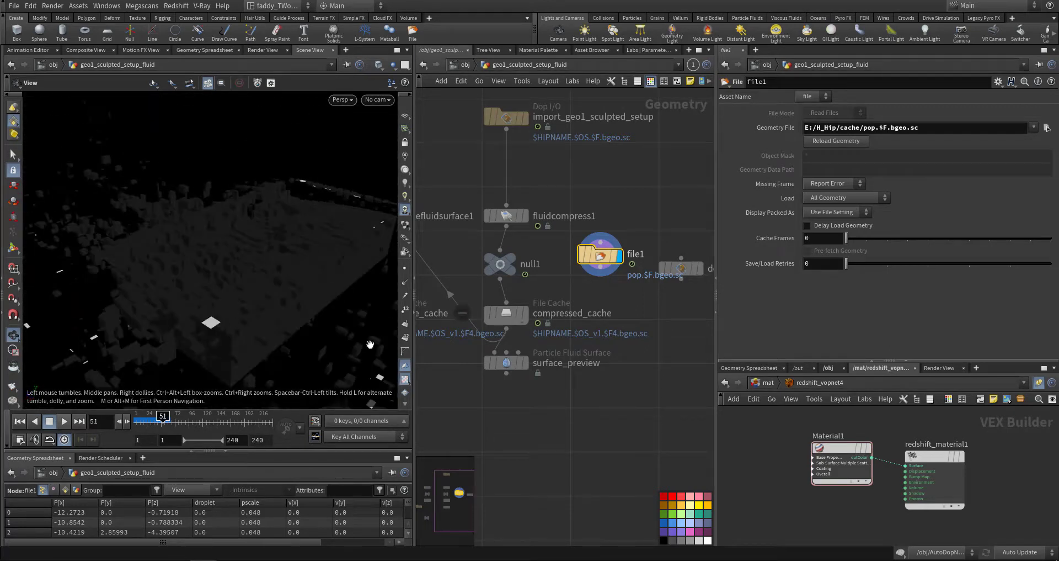
left_click(22, 420)
middle_click_drag(501, 420, 529, 449)
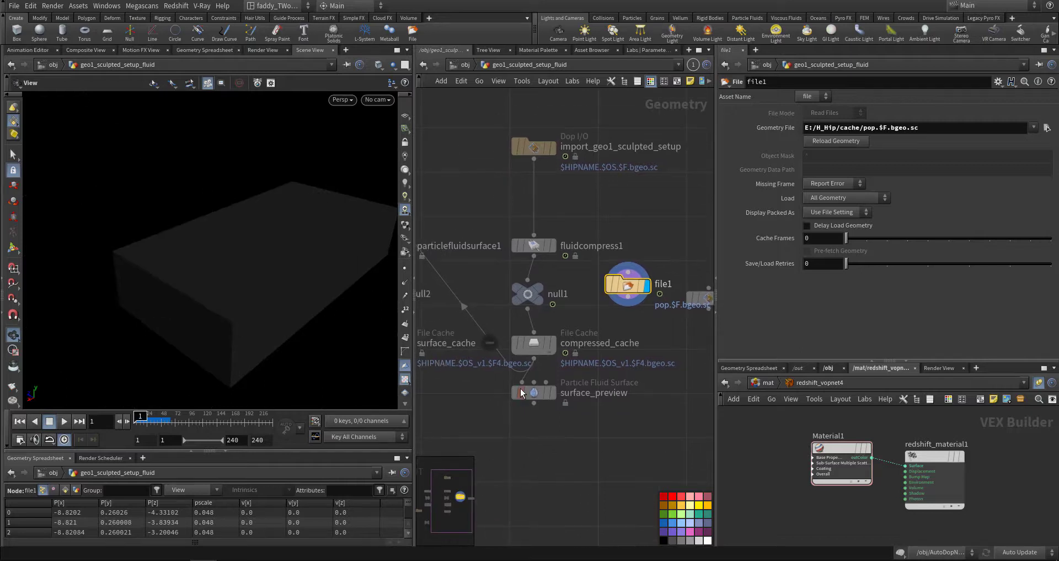
Move the surface_preview node aside and examine the surfacing and filtering settings of the particlefluidsurface1 node
left_click_drag(534, 389, 599, 416)
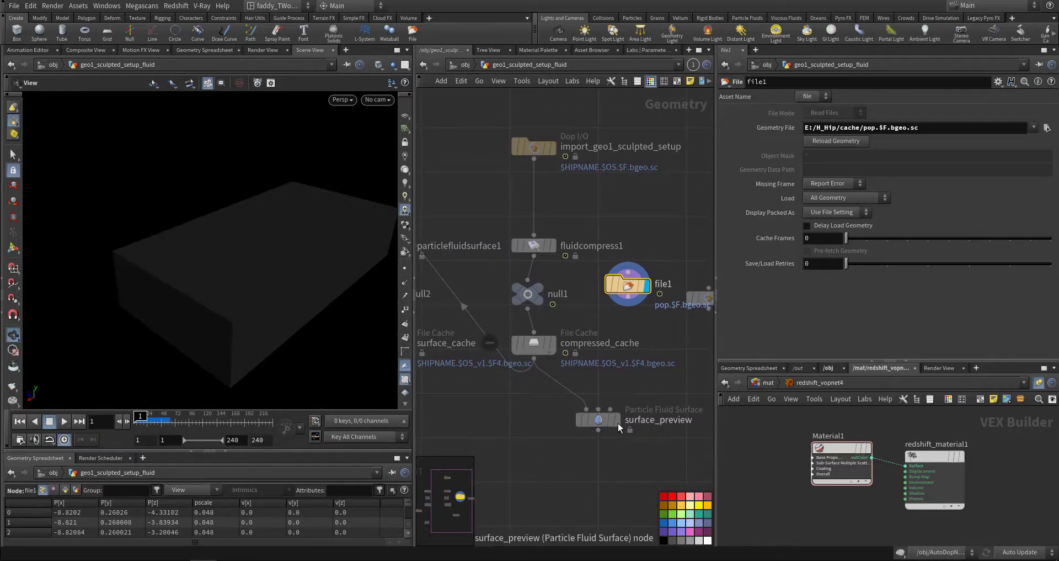
middle_click_drag(498, 412, 609, 470)
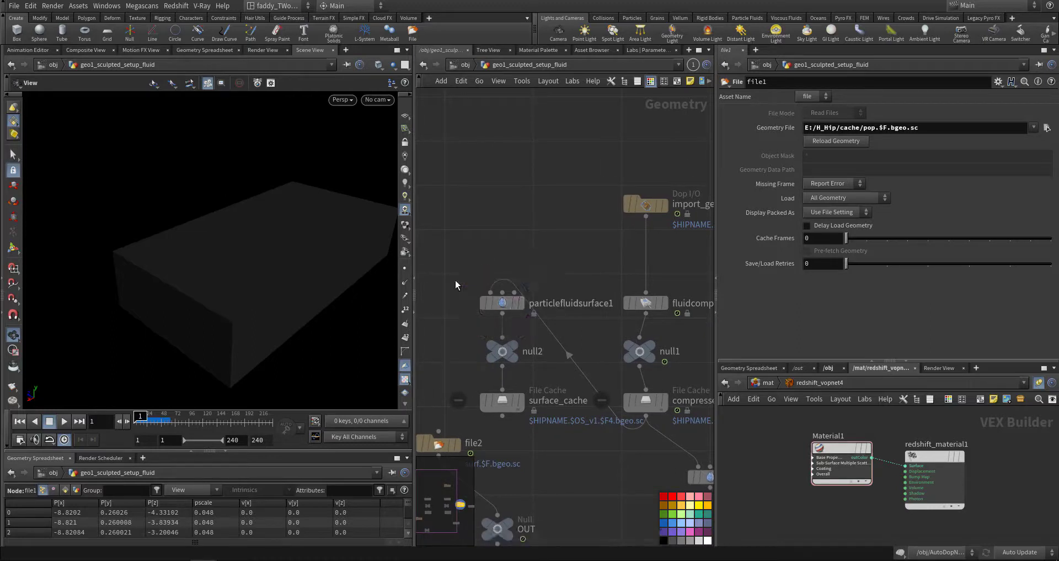
left_click(504, 304)
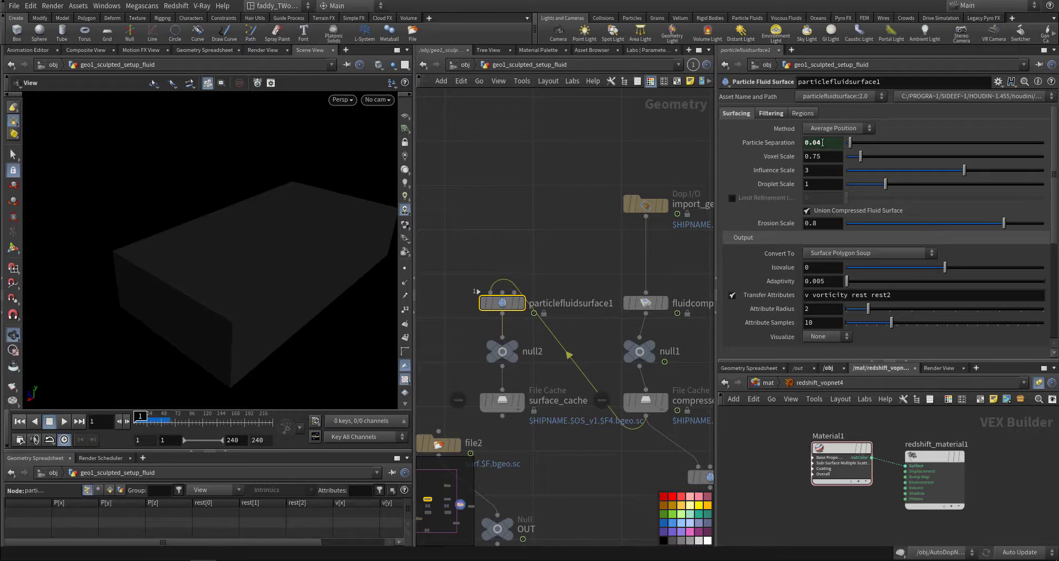
left_click(770, 113)
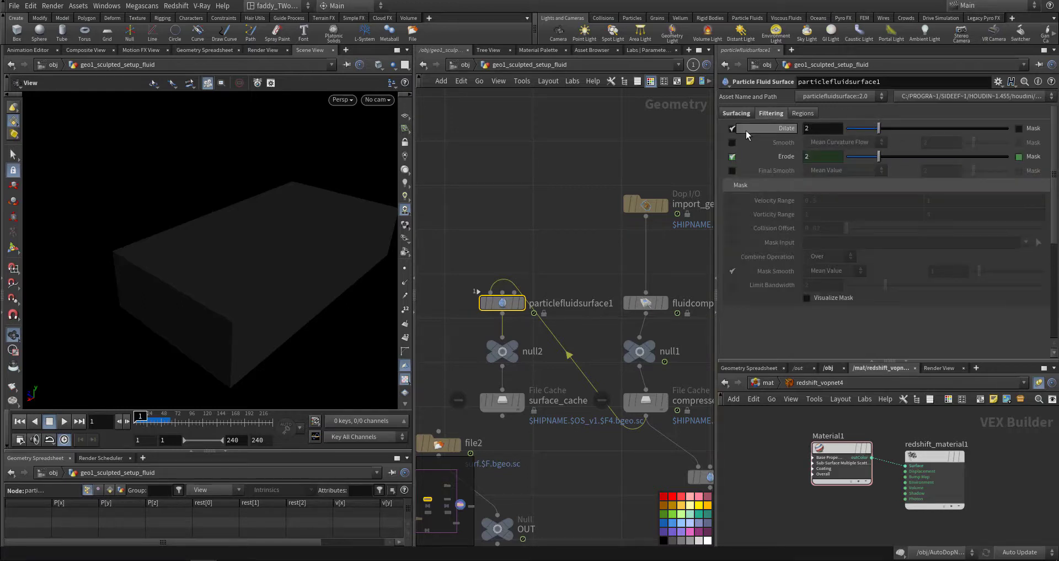
Display the file2 surface cache and go to frame 41
middle_click_drag(517, 222, 566, 142)
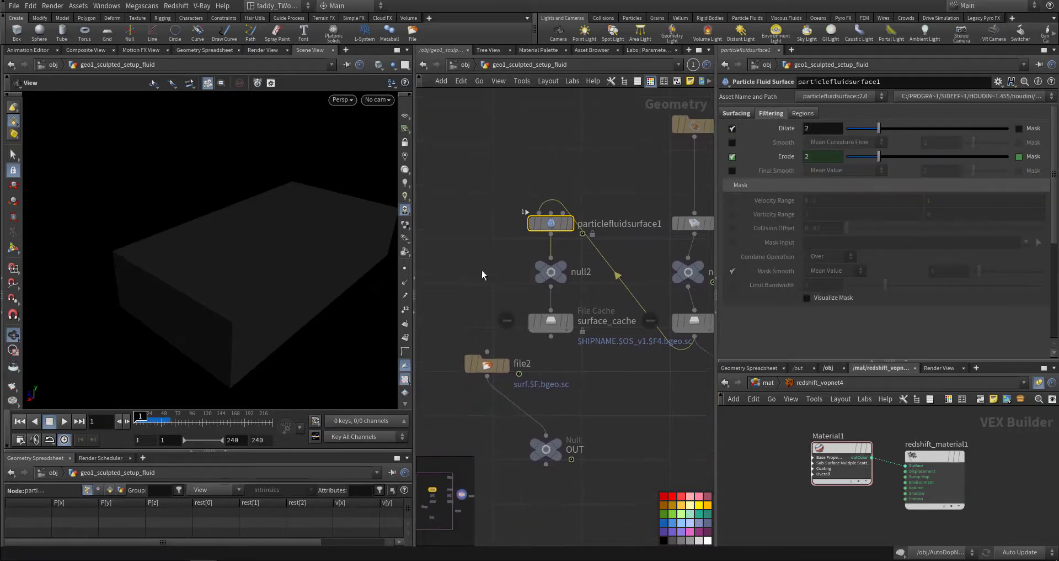
middle_click_drag(505, 305, 520, 254)
left_click(521, 312)
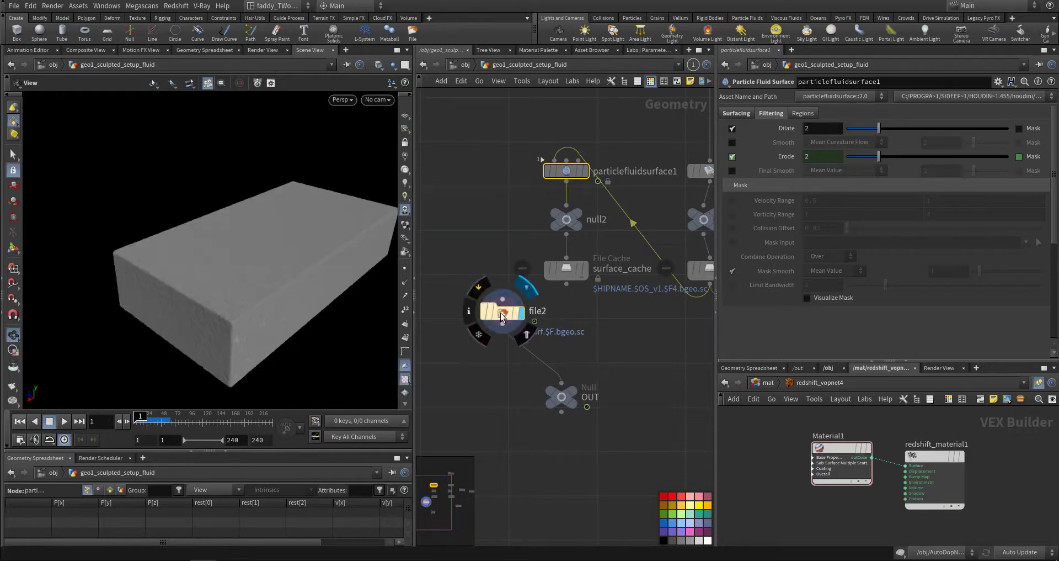
left_click(501, 313)
left_click(159, 418)
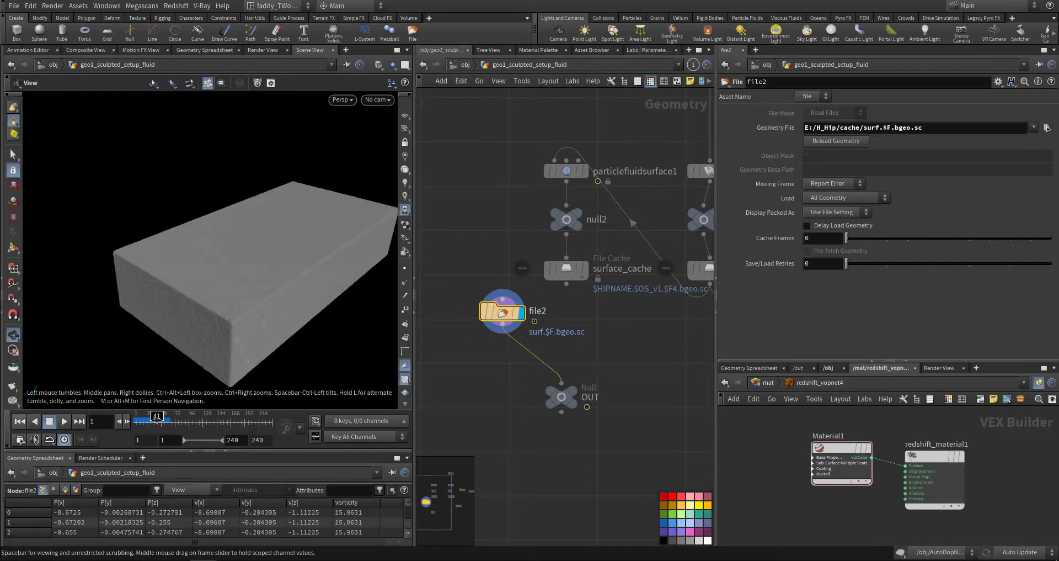
Inspect the splash mesh at frame 41 up close from several angles
left_click_drag(209, 325, 284, 307)
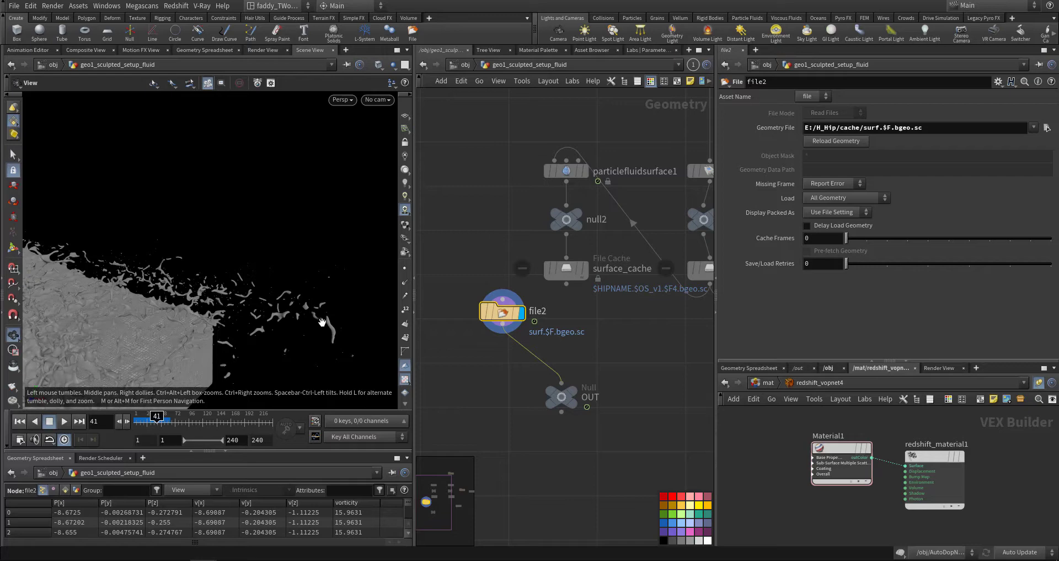
right_click_drag(248, 250, 331, 234)
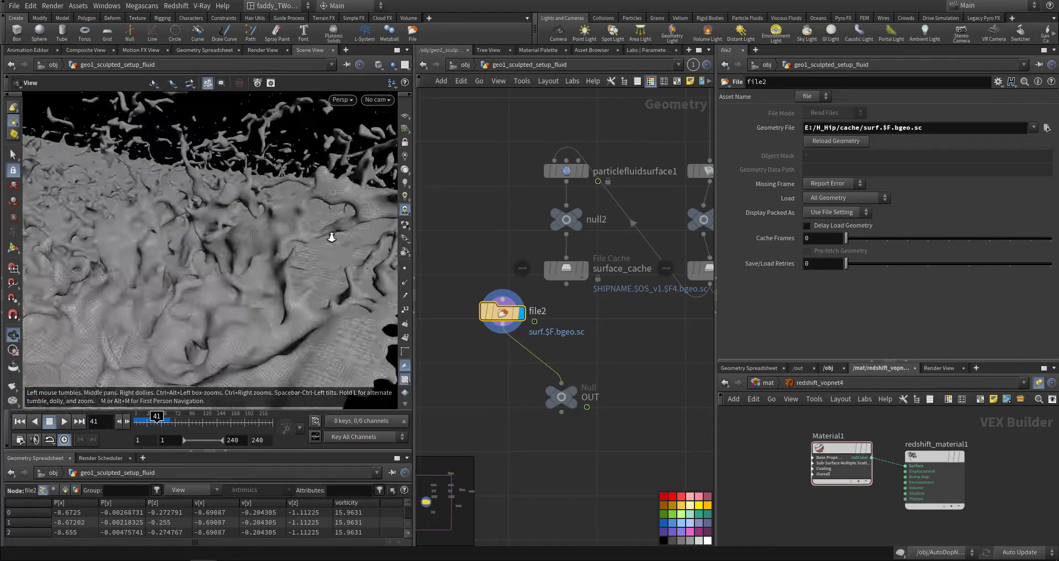
left_click_drag(331, 234, 287, 221)
right_click_drag(287, 221, 358, 216)
left_click_drag(358, 217, 287, 221)
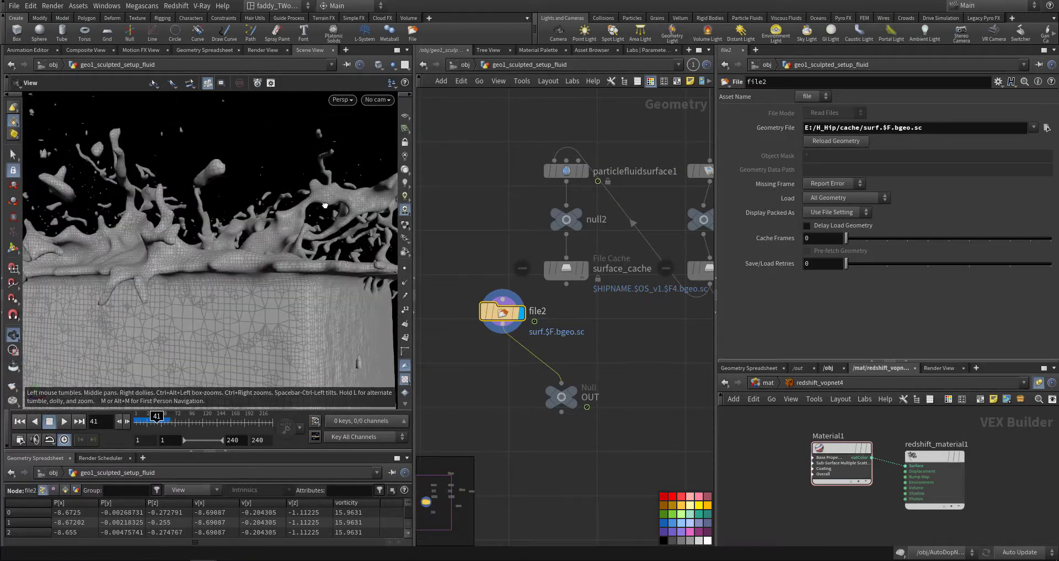
middle_click_drag(287, 220, 231, 315)
Go to frame 77, view the meshed fluid from several angles and disable the dynamics simulation
left_click(179, 424)
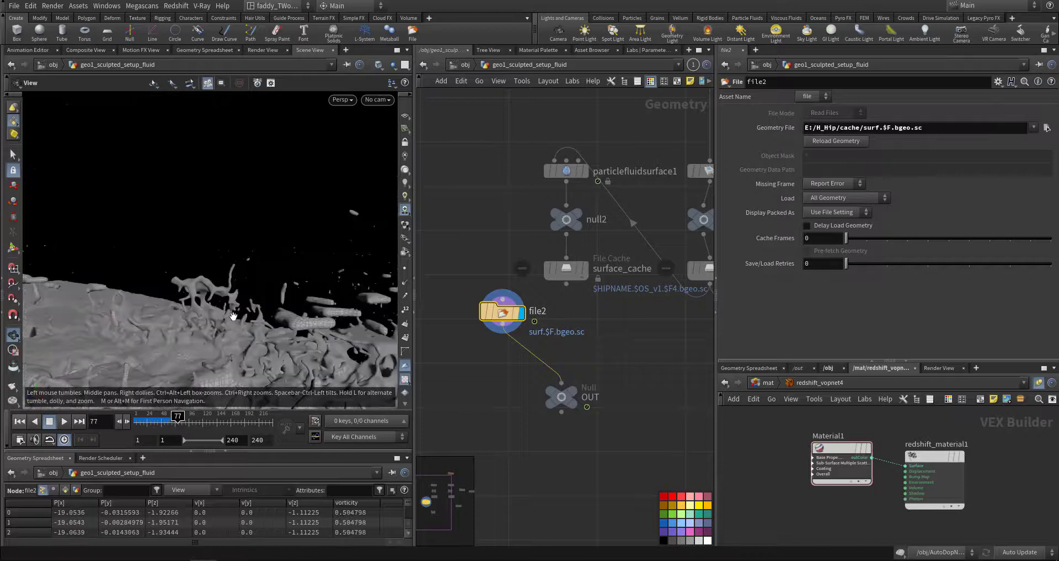
left_click_drag(234, 317, 184, 335)
middle_click_drag(184, 335, 221, 263)
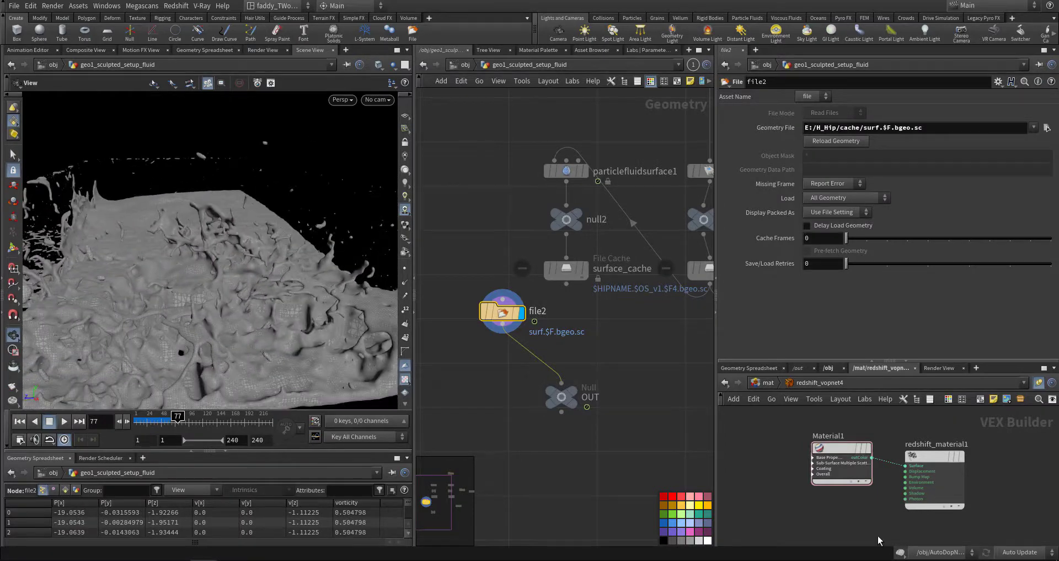
left_click_drag(264, 331, 316, 321)
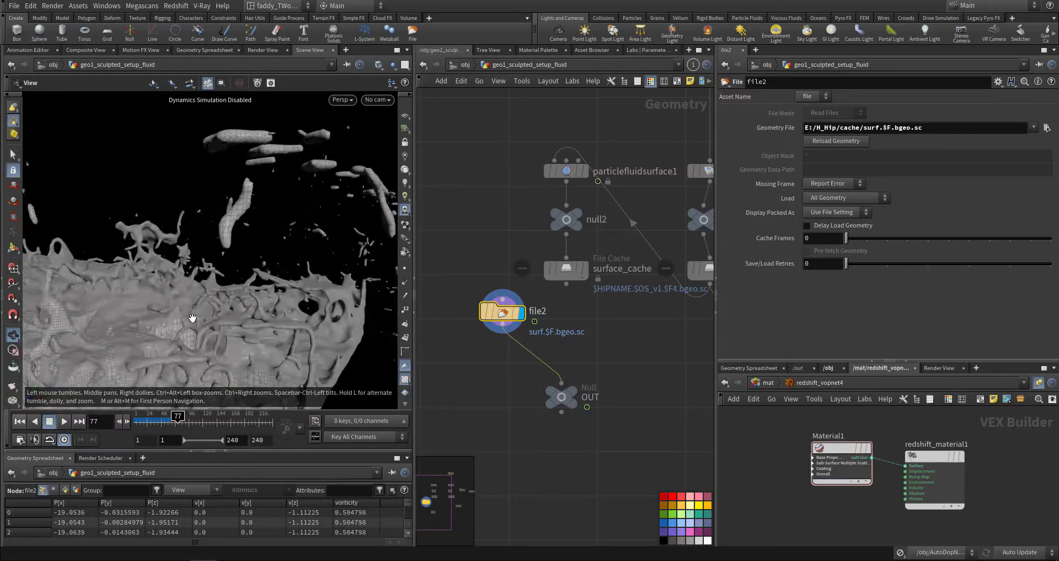
mouse_move(192, 317)
left_mouse_down()
mouse_move(69, 324)
mouse_move(158, 308)
mouse_move(175, 323)
left_mouse_up()
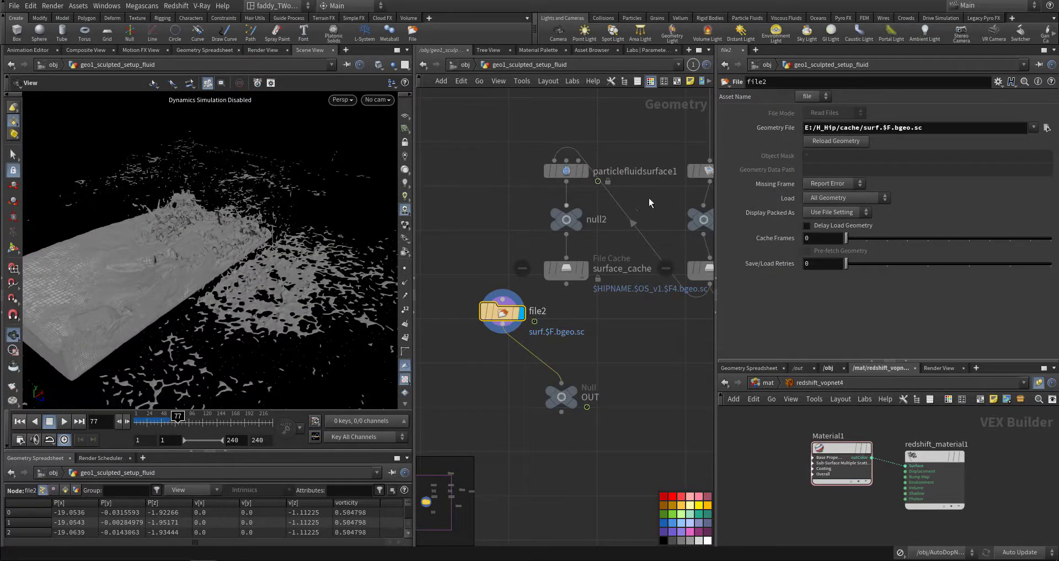
Try displaying particlefluidsurface1 directly and switch the display back to the file2 surface cache
left_click(584, 172)
left_click(571, 176)
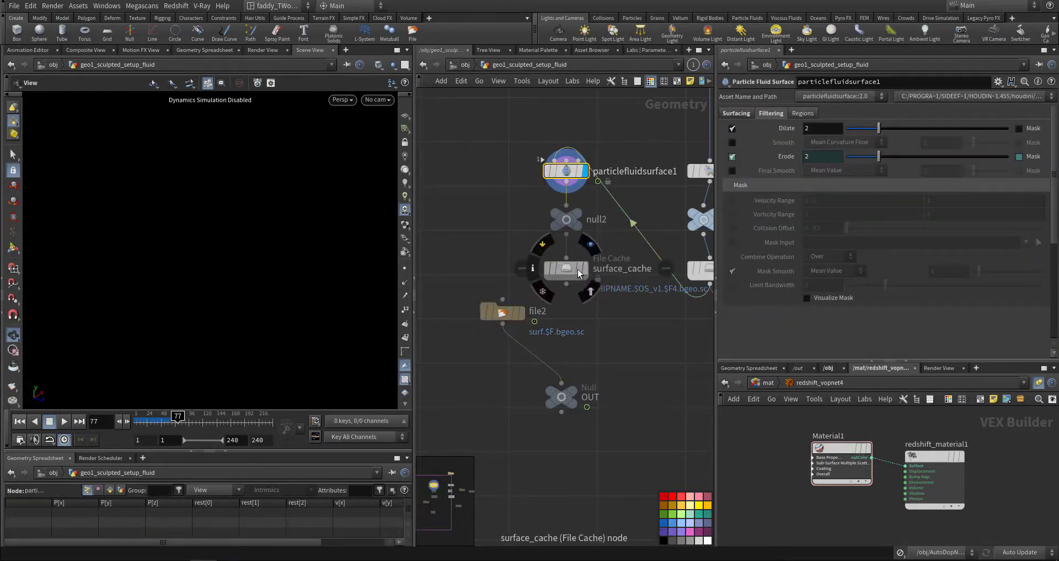
left_click(521, 313)
left_click(505, 315)
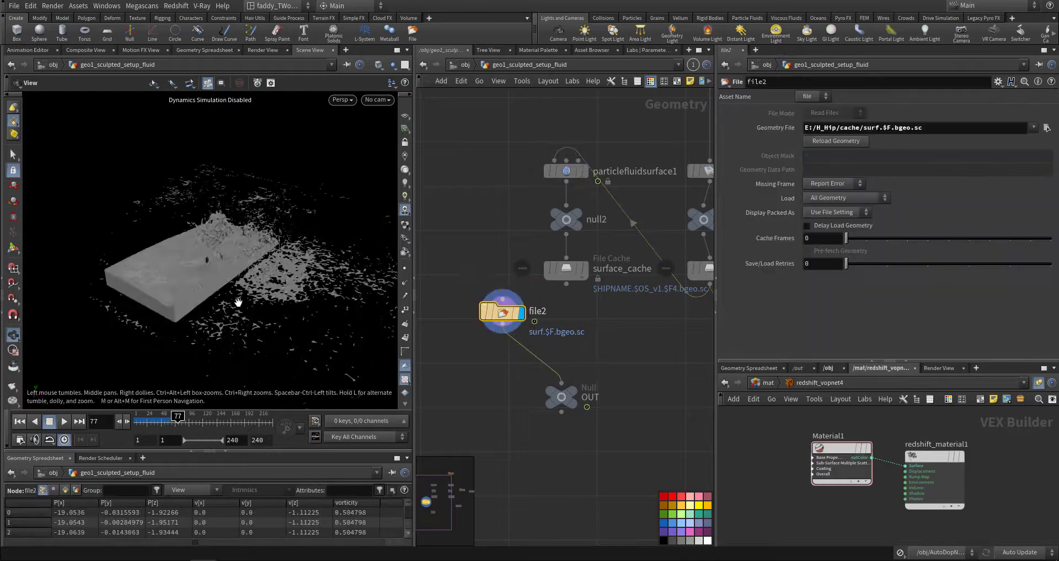
Inspect the meshed fluid at frames 158 and 125 from several angles and go back to frame 9
left_click_drag(321, 297, 356, 302)
mouse_move(215, 307)
right_mouse_down()
mouse_move(325, 290)
mouse_move(231, 299)
right_mouse_up()
left_click_drag(231, 298, 225, 395)
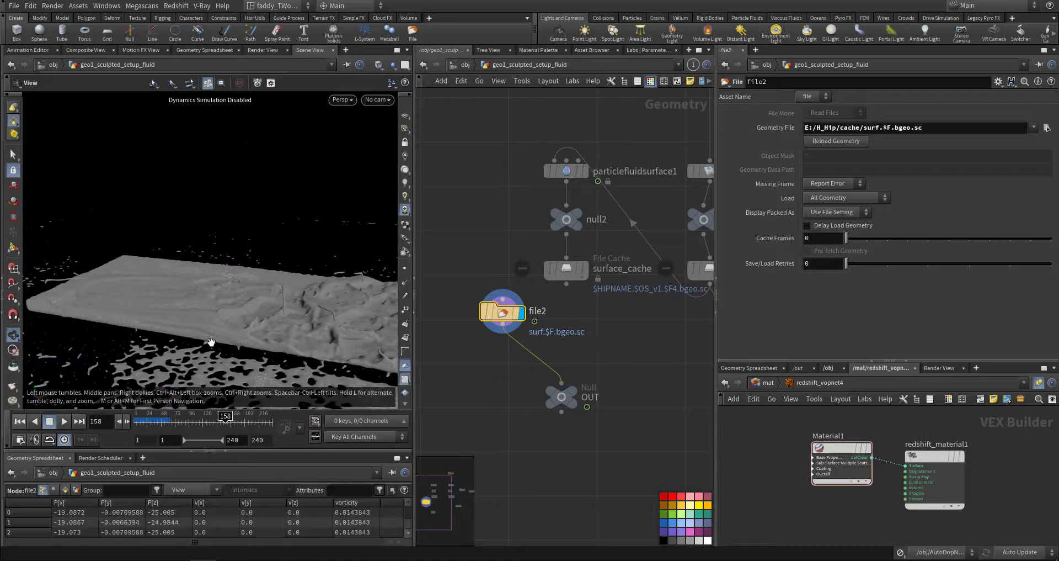
left_click_drag(212, 342, 320, 353)
right_click_drag(276, 356, 167, 359)
right_click_drag(249, 338, 173, 355)
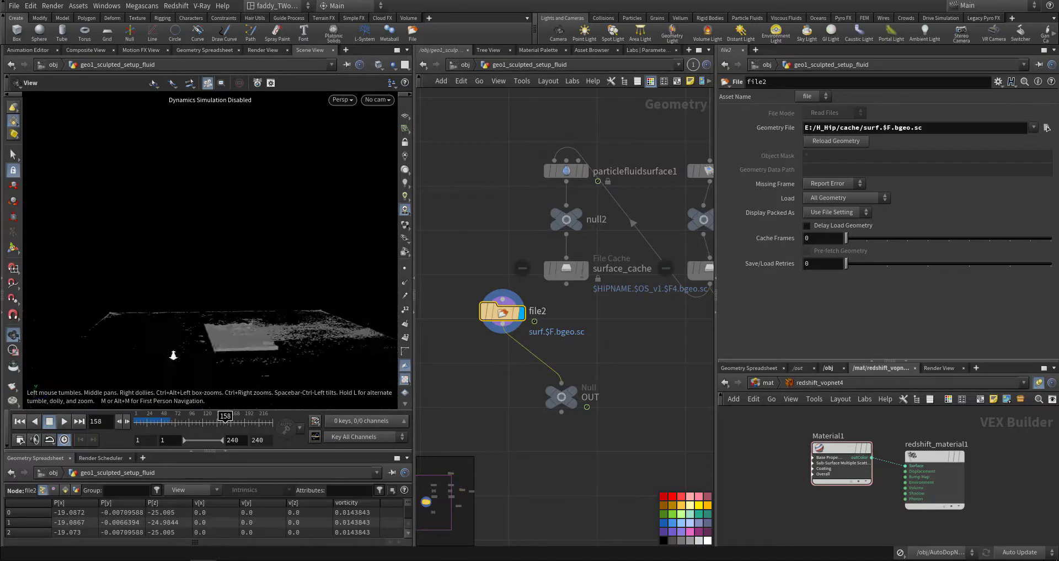
left_click_drag(173, 354, 253, 377)
right_click_drag(131, 333, 296, 287)
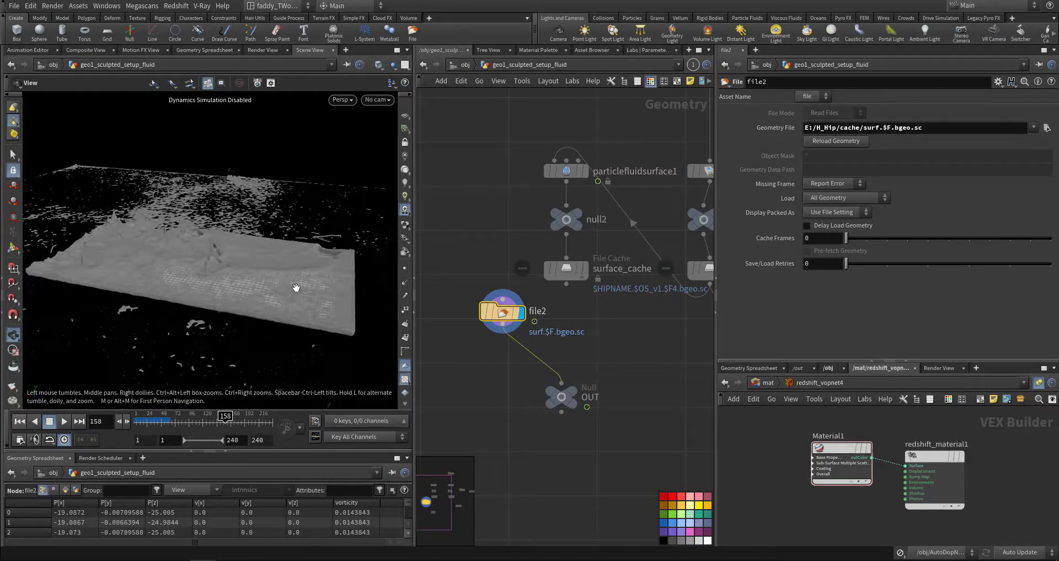
left_click(206, 421)
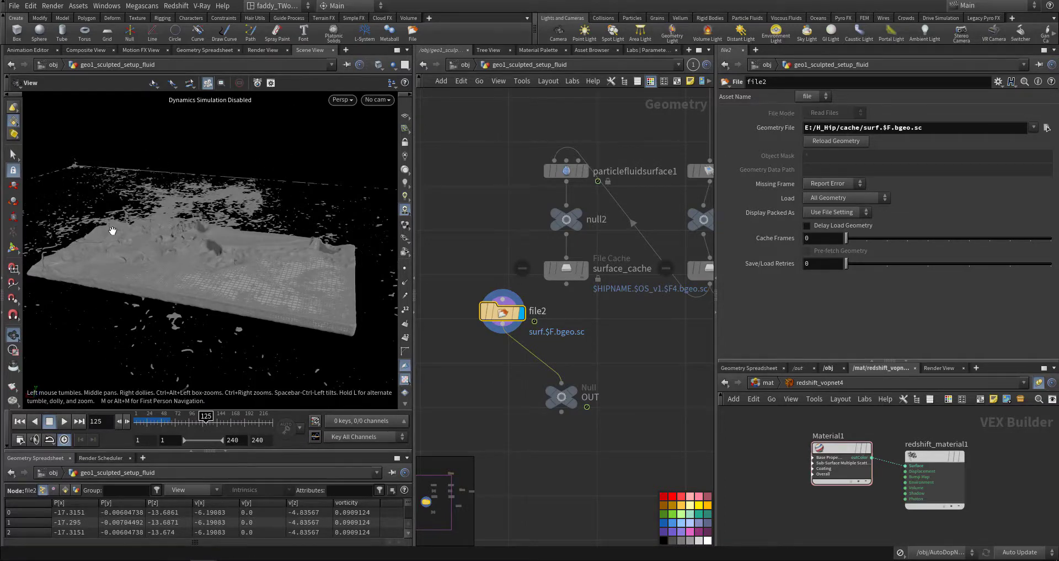
left_click(140, 421)
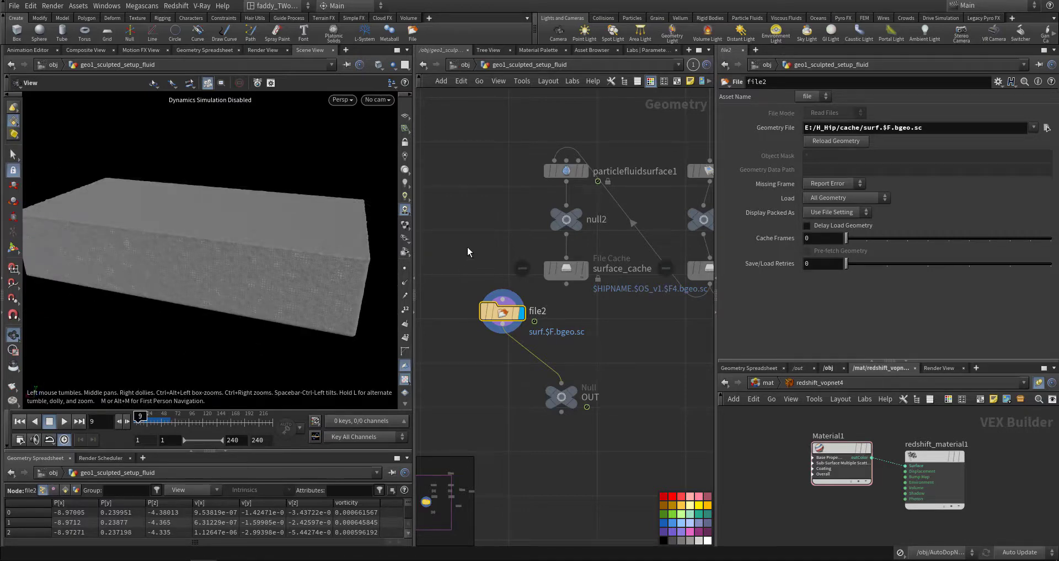
Return to the object level and move AutoDopNetwork, whitewater_sim and the three geo1_sculpted_setup nodes higher in the network
key("u")
middle_click_drag(465, 382, 534, 434)
scroll(534, 430, "down", 3)
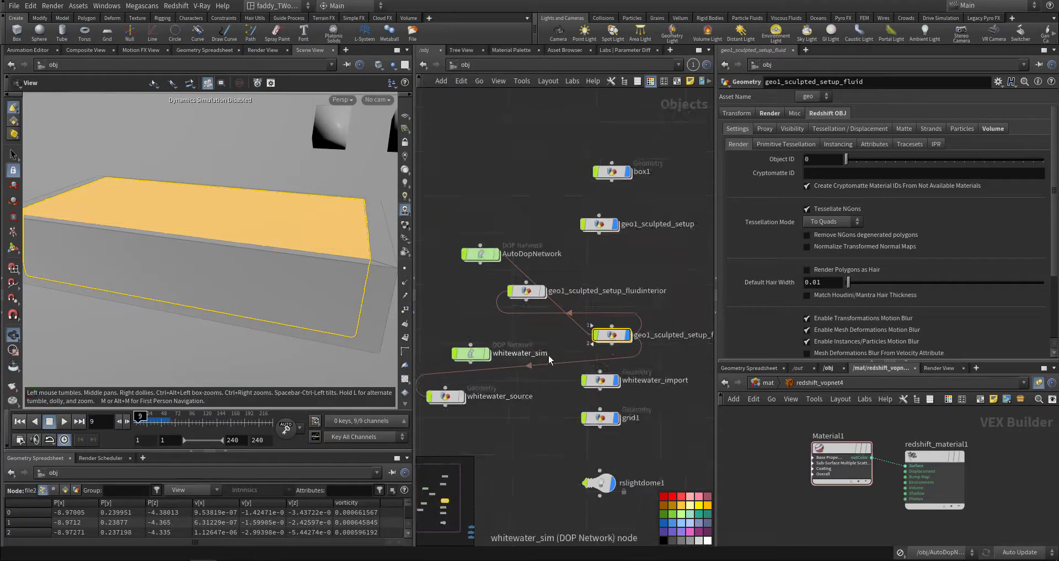
left_click_drag(657, 357, 453, 221)
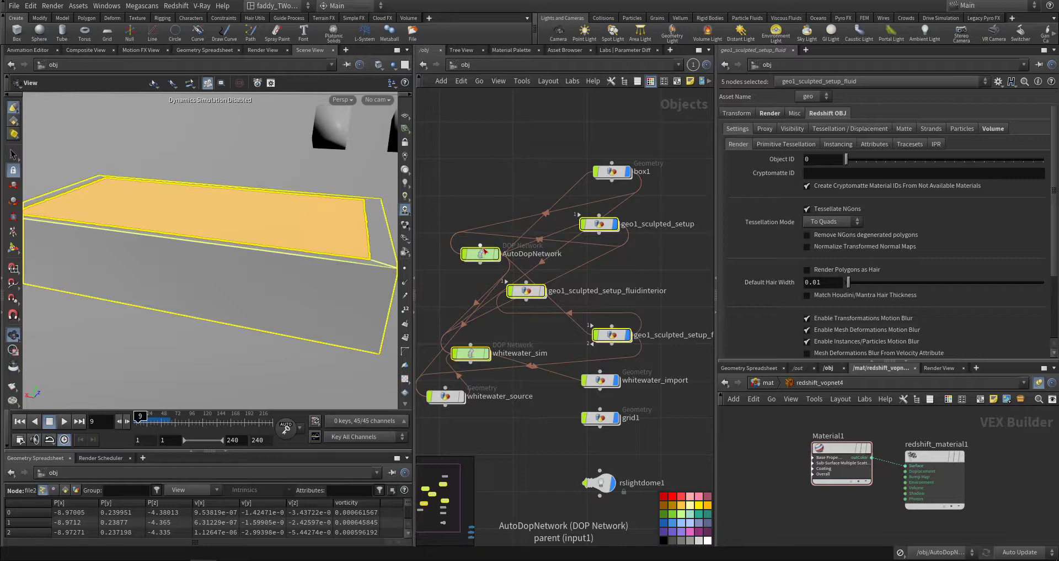
left_click_drag(486, 250, 487, 192)
left_click(484, 307)
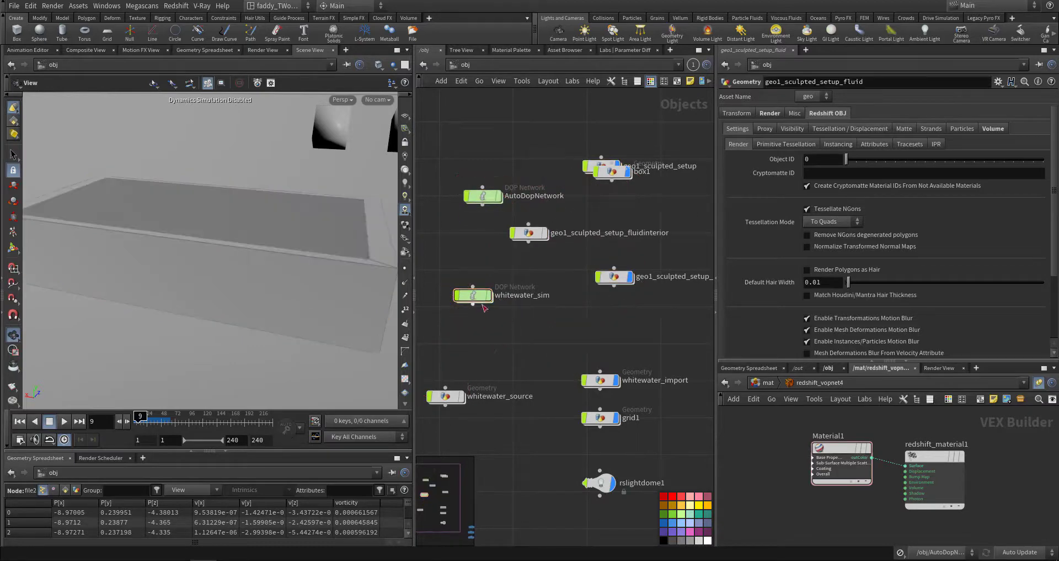
Open the whitewater_source network and examine the whitewatersource node's emission, curvature, acceleration and volume settings
scroll(487, 320, "up", 5)
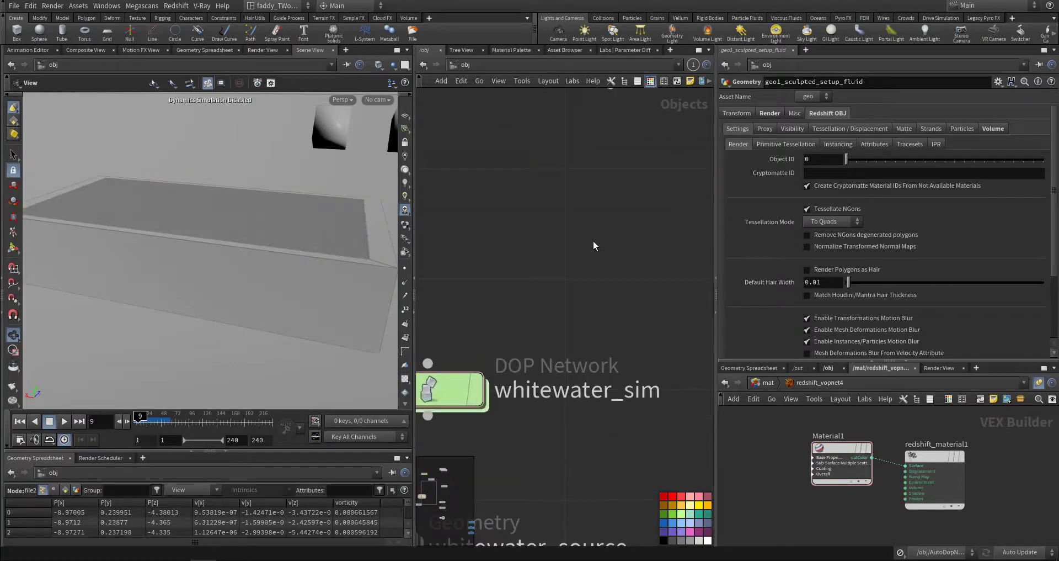
middle_click_drag(545, 316, 631, 232)
middle_click_drag(562, 352, 582, 239)
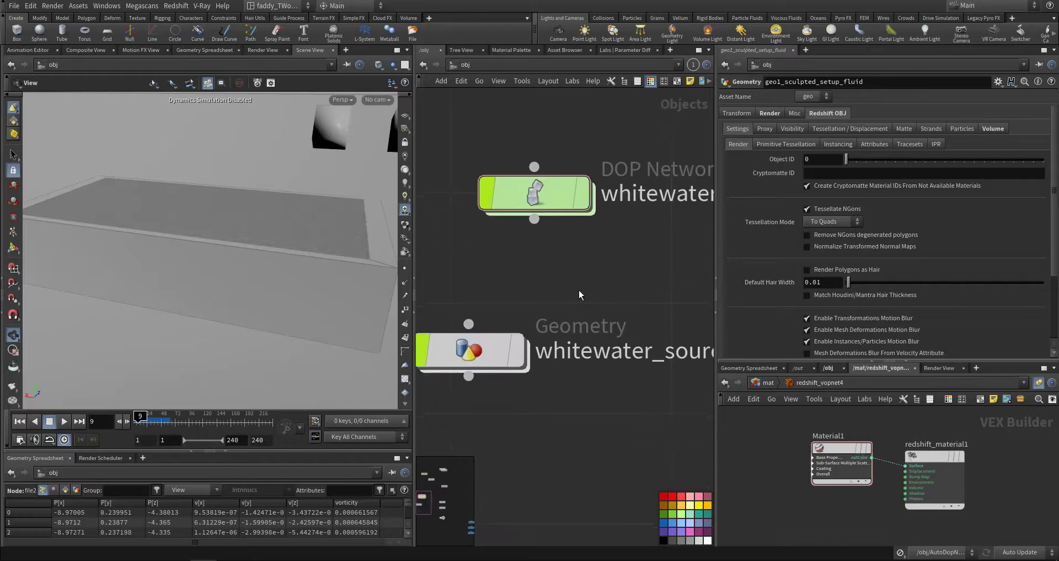
double_click(497, 345)
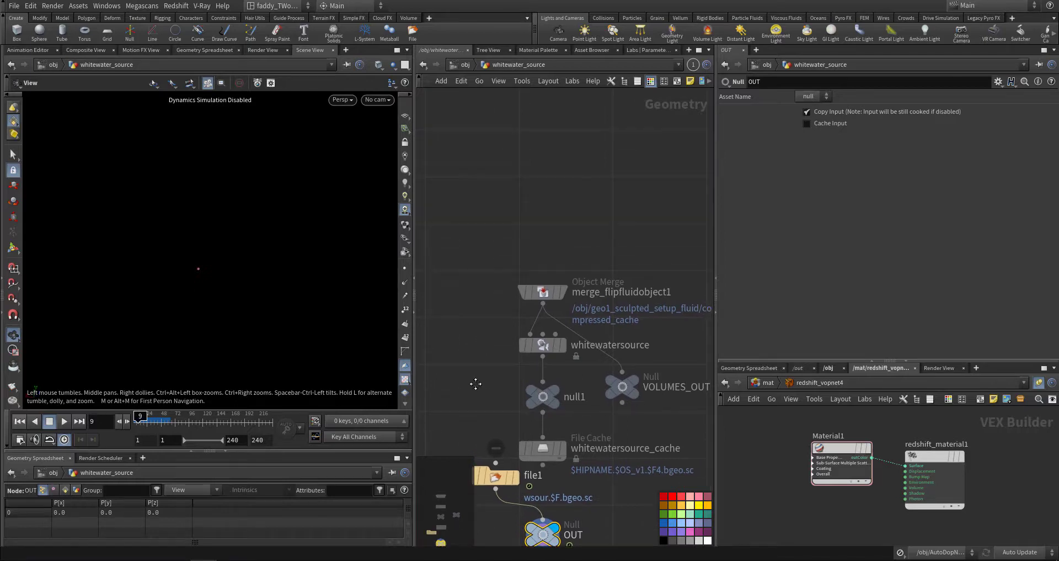
left_click(546, 353)
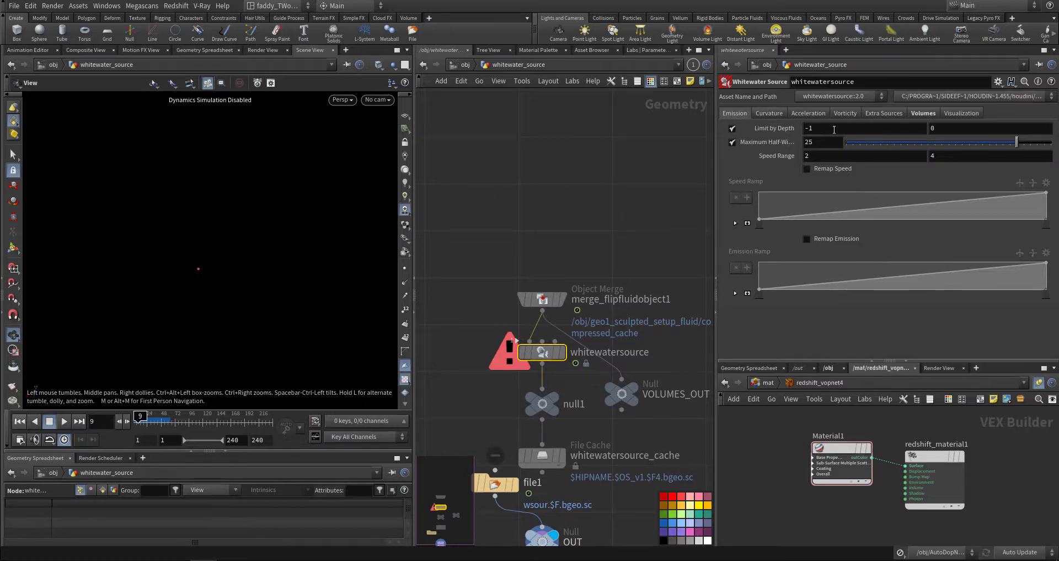
left_click(769, 112)
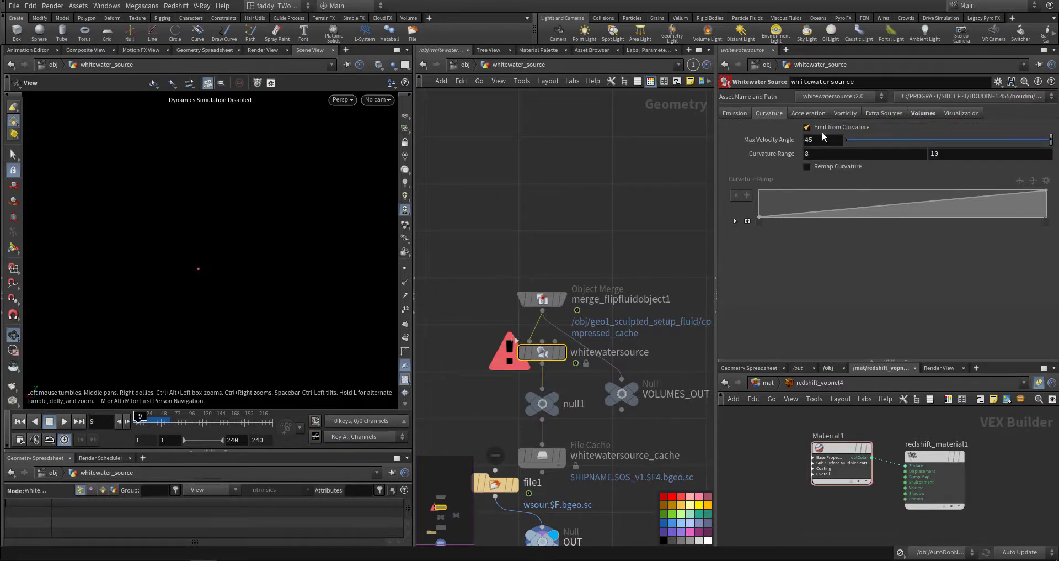
left_click(807, 113)
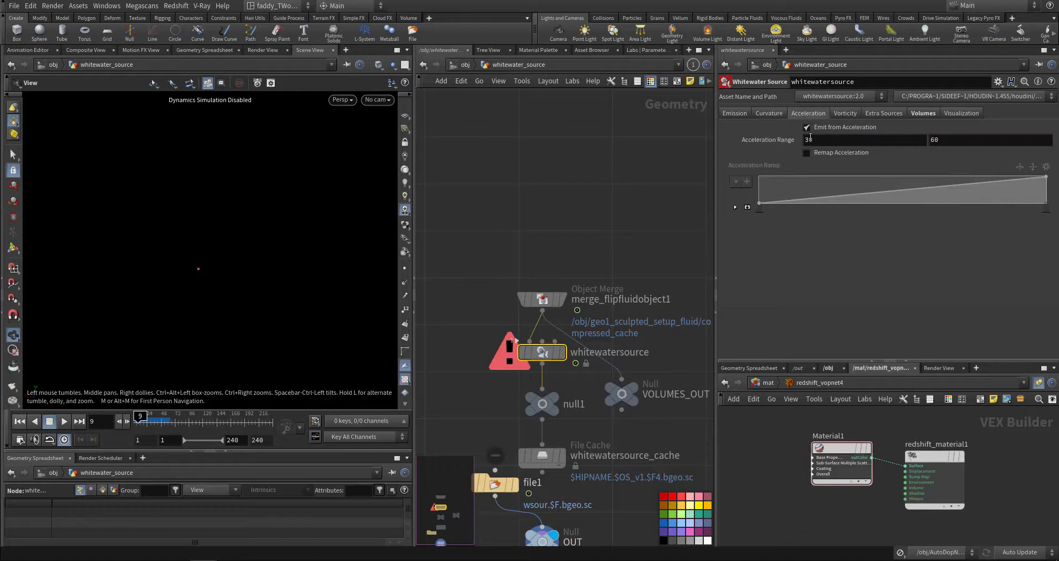
left_click(917, 113)
Display the file1 whitewater source cache and rewind the timeline to frame 1
middle_click_drag(497, 268, 555, 177)
middle_click_drag(525, 243, 492, 172)
left_click(540, 332)
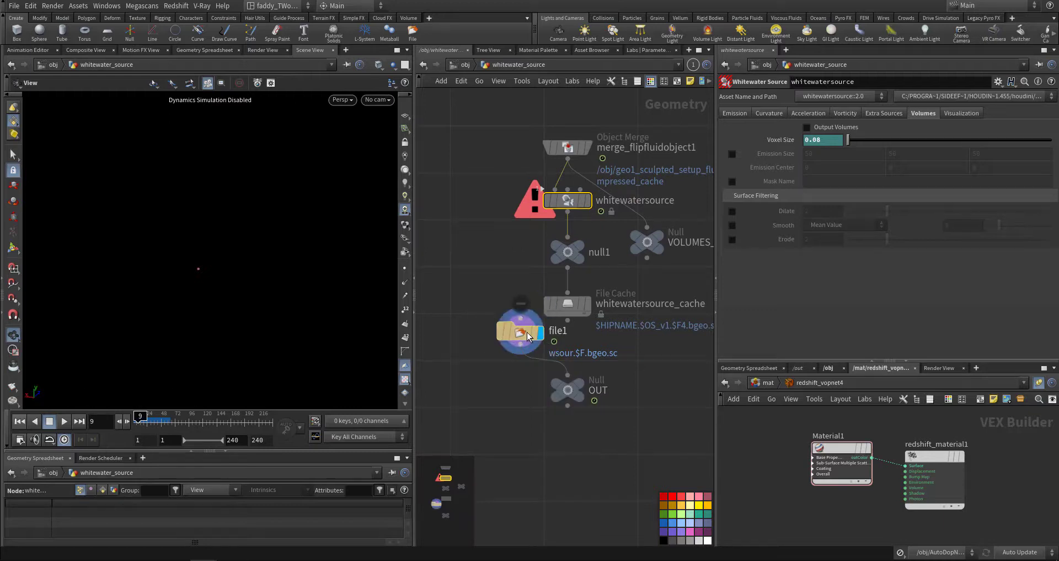
left_click_drag(157, 417, 136, 418)
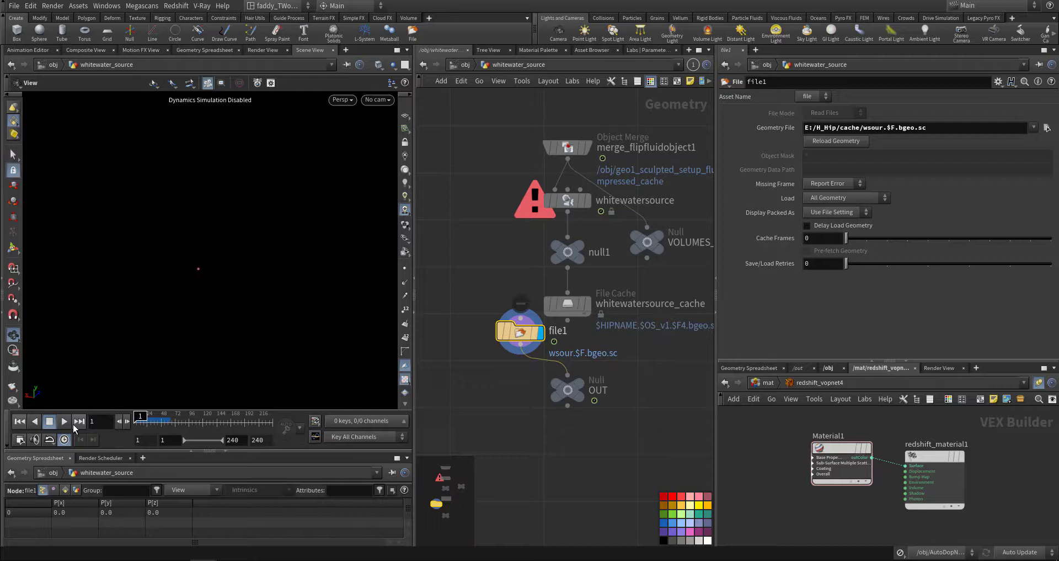
Play back the cached whitewater emission volume, pausing around frame 49 to view it from another angle
left_click(64, 421)
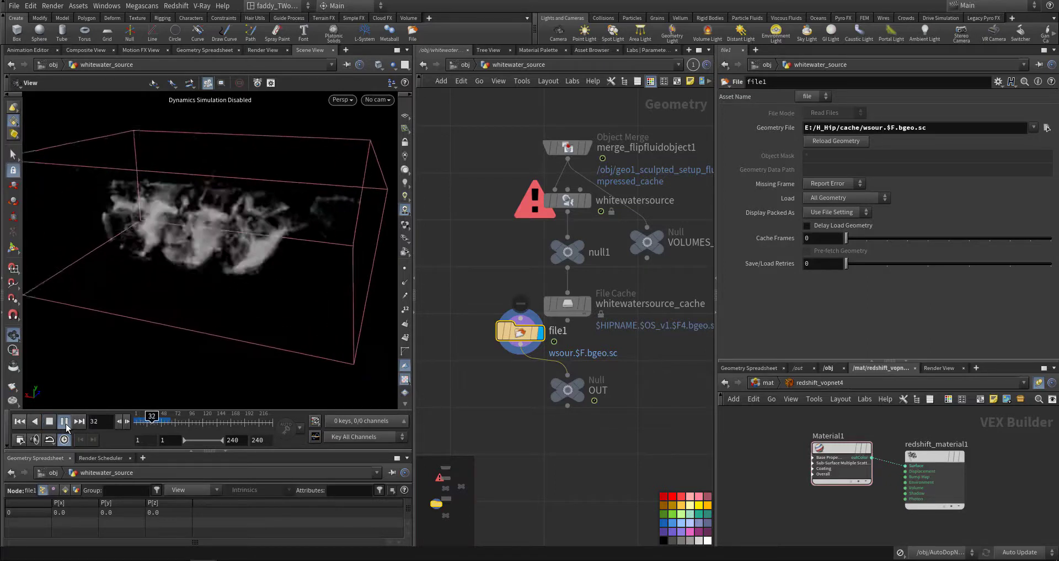
left_click_drag(70, 404, 211, 286)
left_click(66, 424)
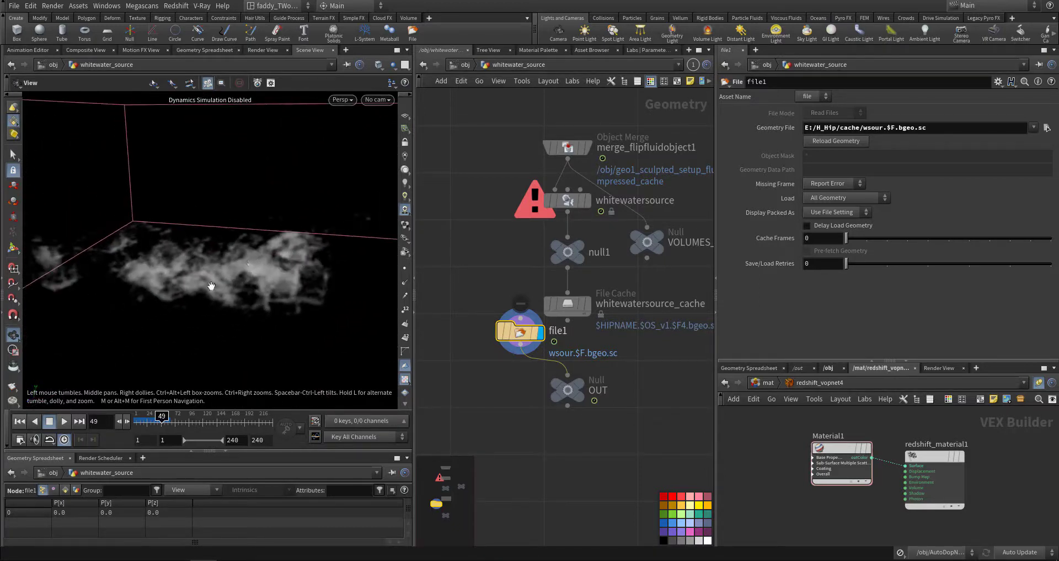
left_click(65, 421)
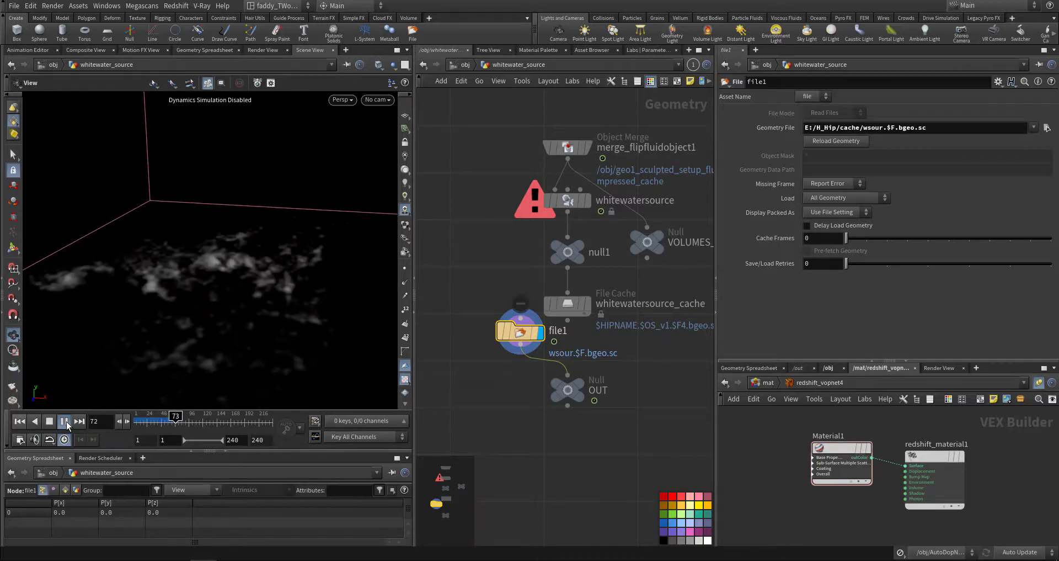
Scrub the cached whitewater emission back to frame 1 and return to the object level
left_click(202, 420)
left_click_drag(183, 421, 141, 420)
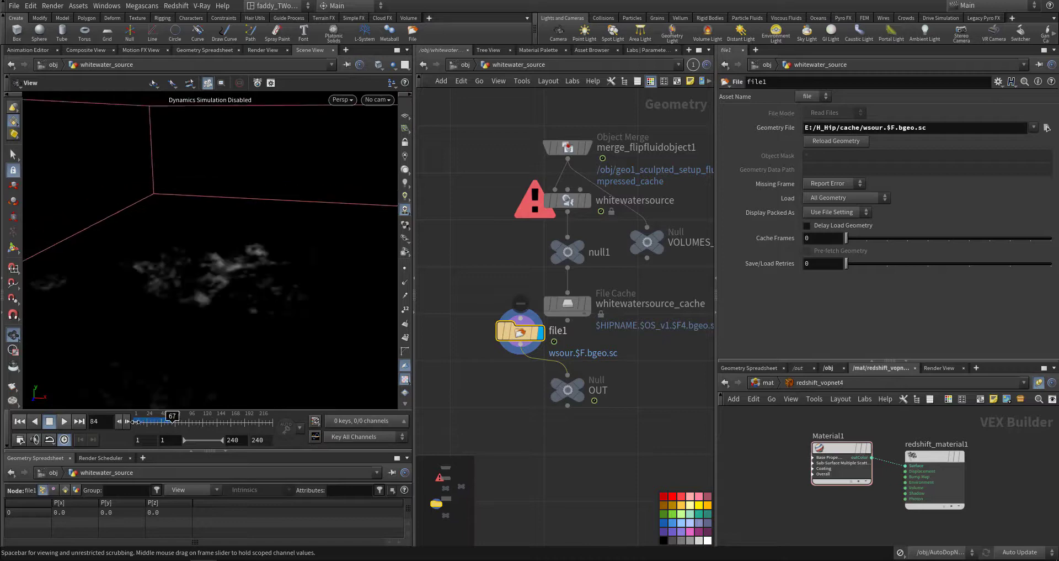
left_click(466, 64)
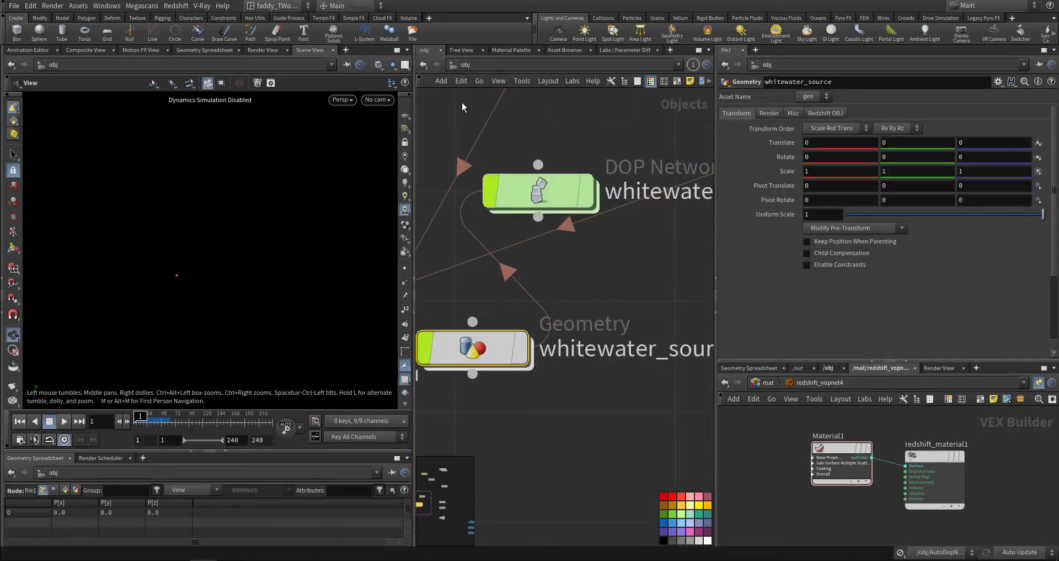
Open the whitewater_sim DOP network and examine its static collision branch with groundplane1, geo1_sculpted_setup, merge2 and staticsolver1
middle_click_drag(607, 300, 583, 397)
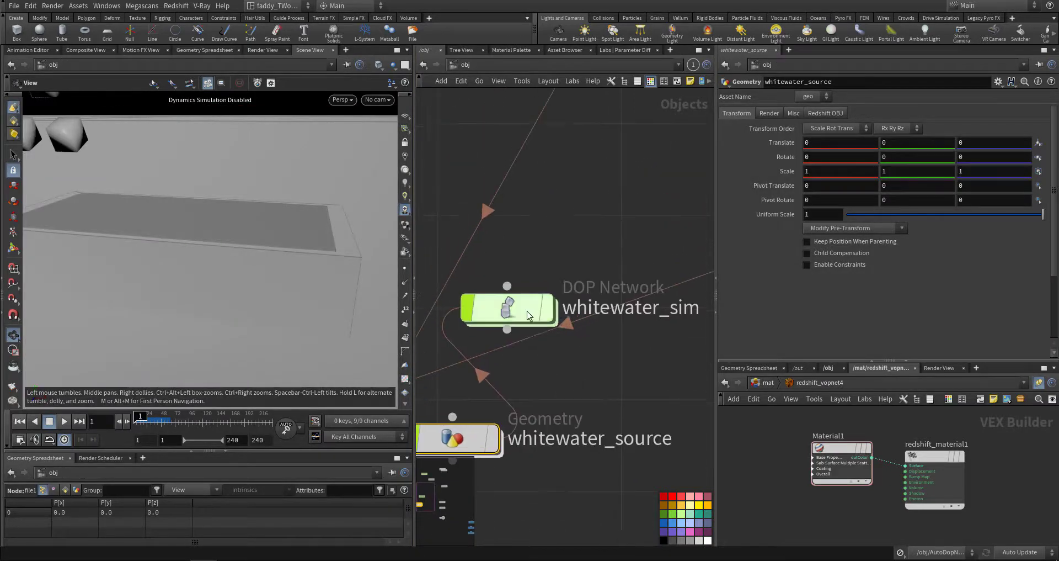
double_click(524, 308)
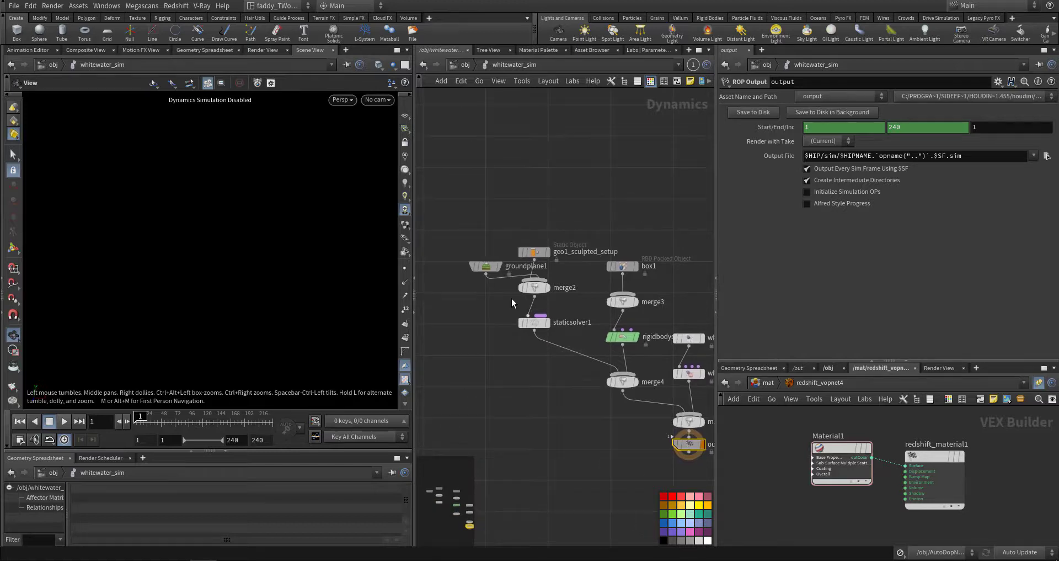
left_click_drag(470, 221, 559, 337)
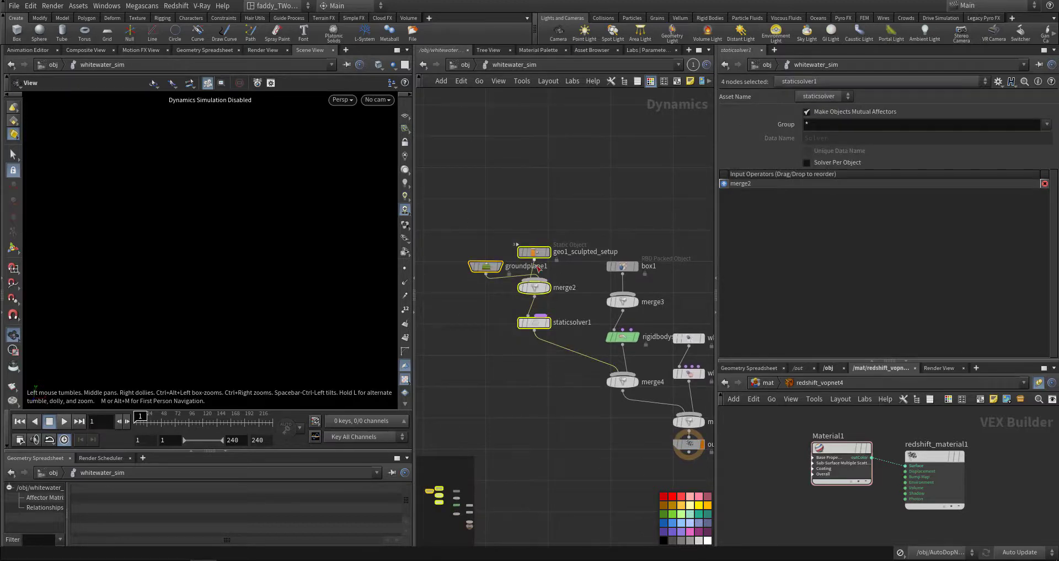
scroll(536, 265, "up", 3)
middle_click_drag(610, 336, 581, 315)
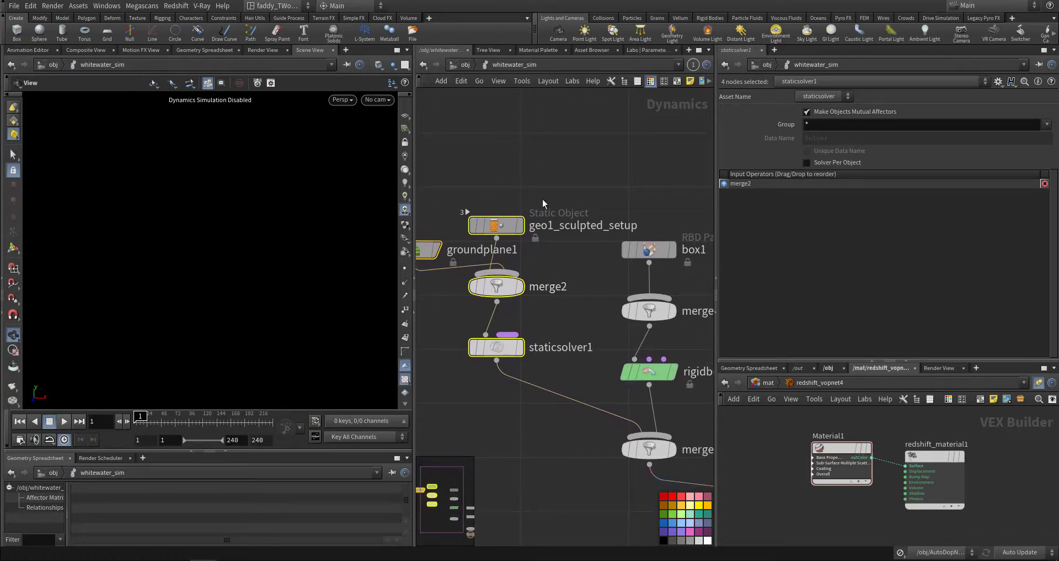
left_click(496, 227)
Examine the rigid body branch of whitewater_sim, selecting box1, merge3 and the rigid body solver
middle_click_drag(560, 259, 504, 252)
middle_click_drag(634, 197, 540, 178)
left_click_drag(556, 172, 465, 346)
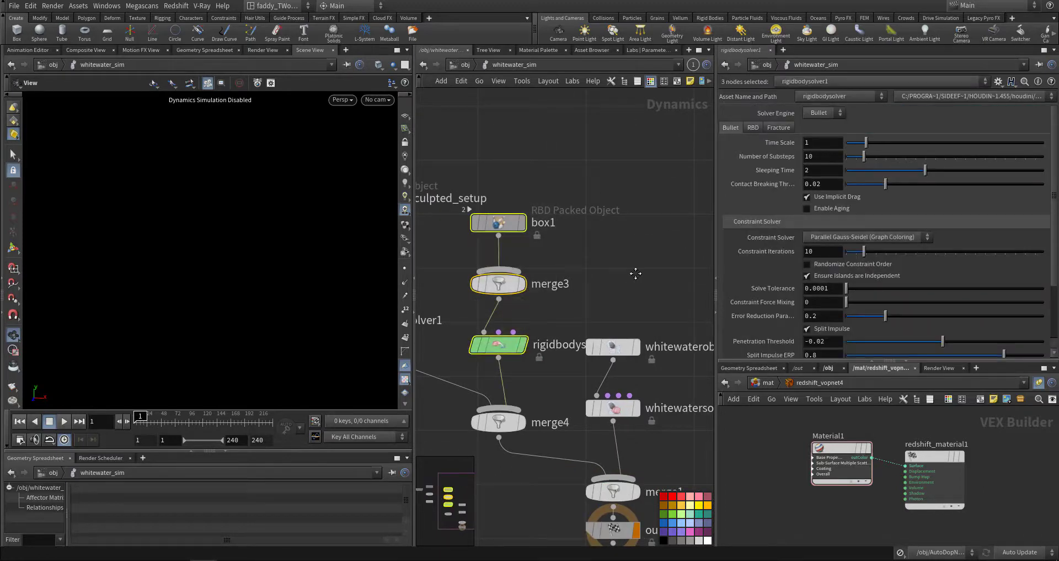
middle_click_drag(636, 292, 642, 209)
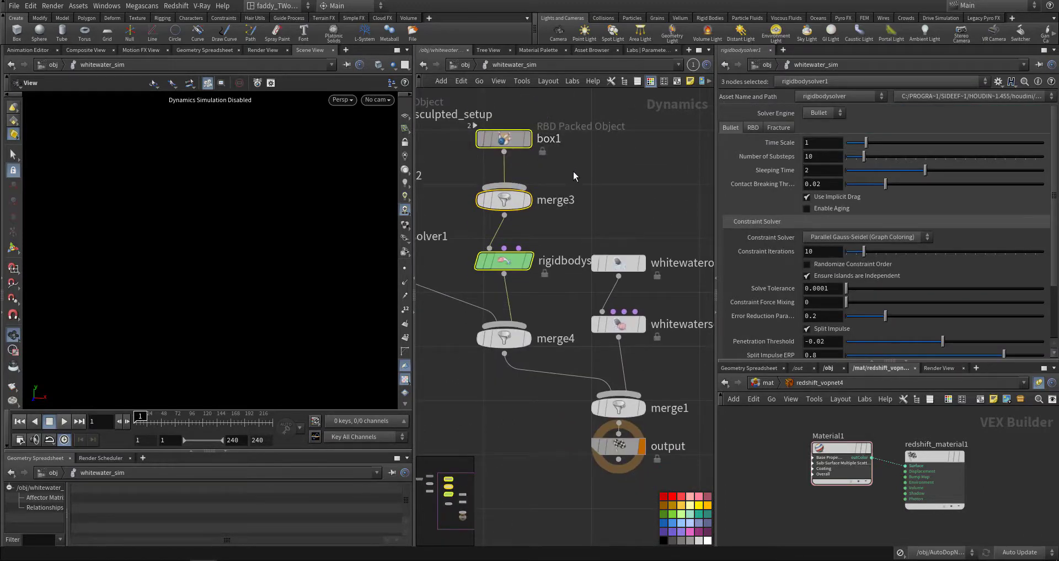
Examine whitewatersolver1's limit and emission settings, including its emission source path
middle_click_drag(640, 220, 564, 204)
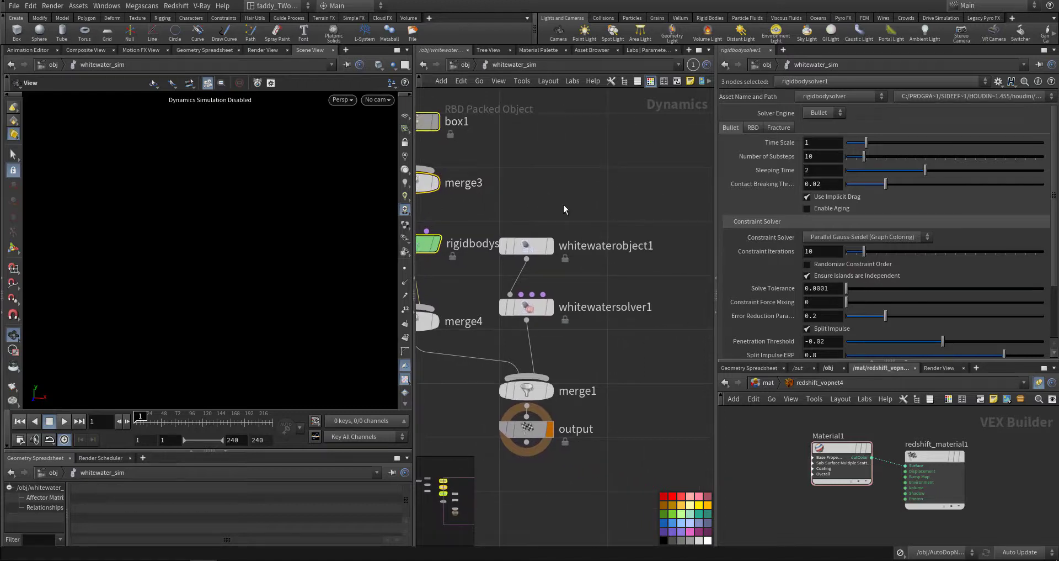
left_click(522, 308)
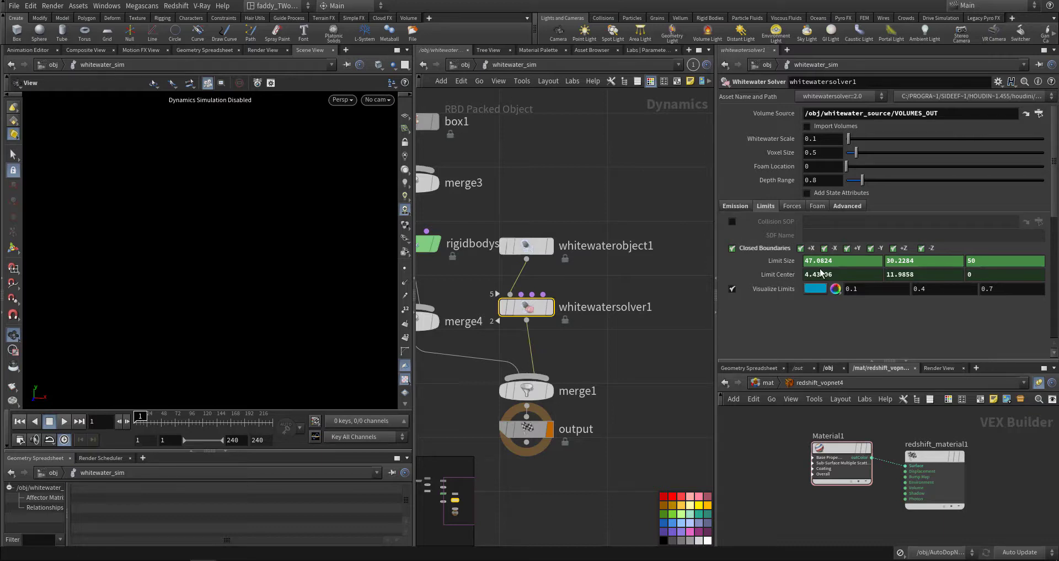
left_click(735, 206)
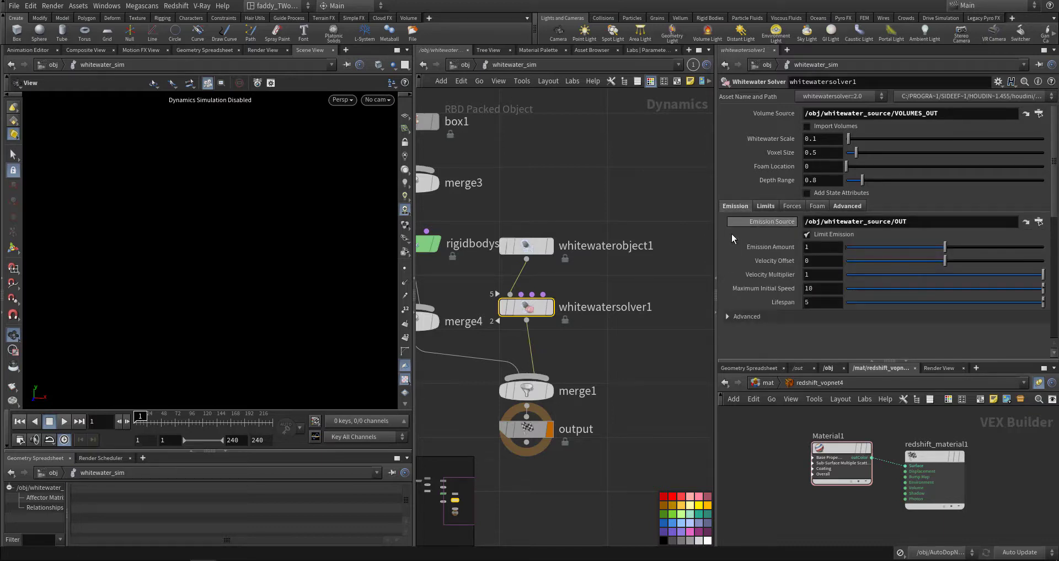
triple_click(888, 221)
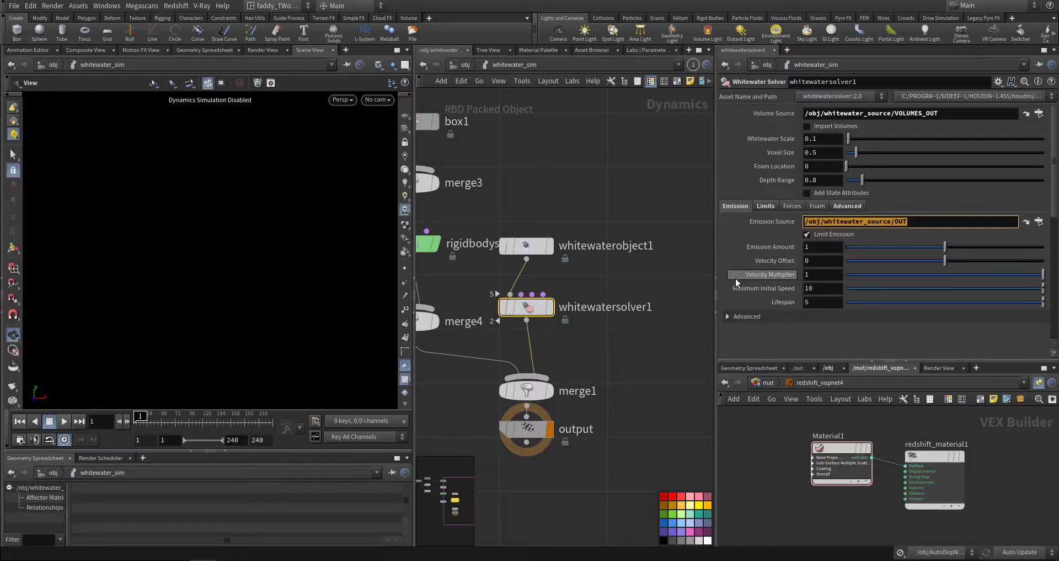
Return to the object level and open the whitewater_import network
left_click(456, 65)
scroll(508, 314, "down", 5)
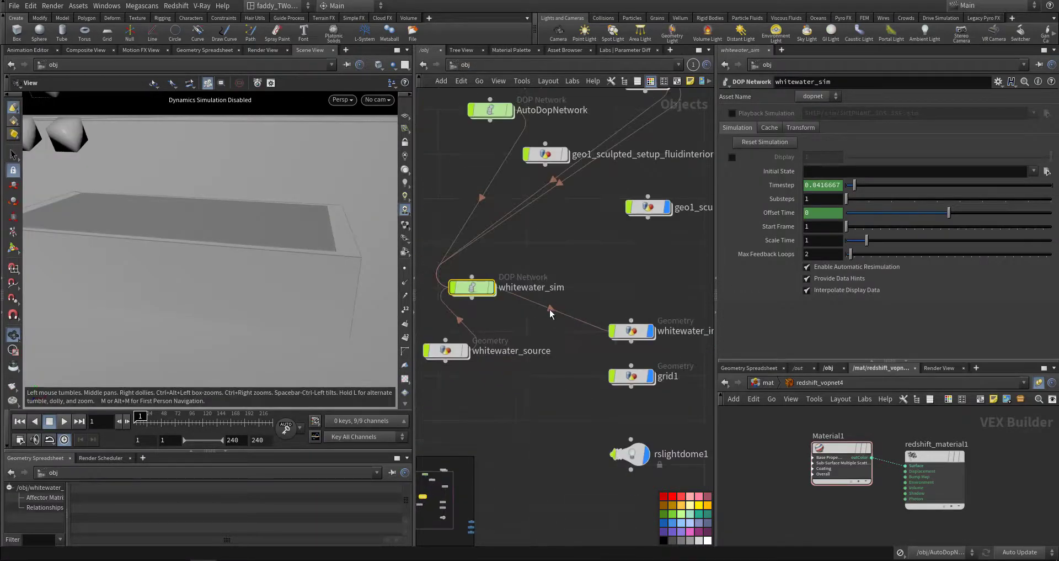
scroll(546, 303, "up", 5)
double_click(536, 293)
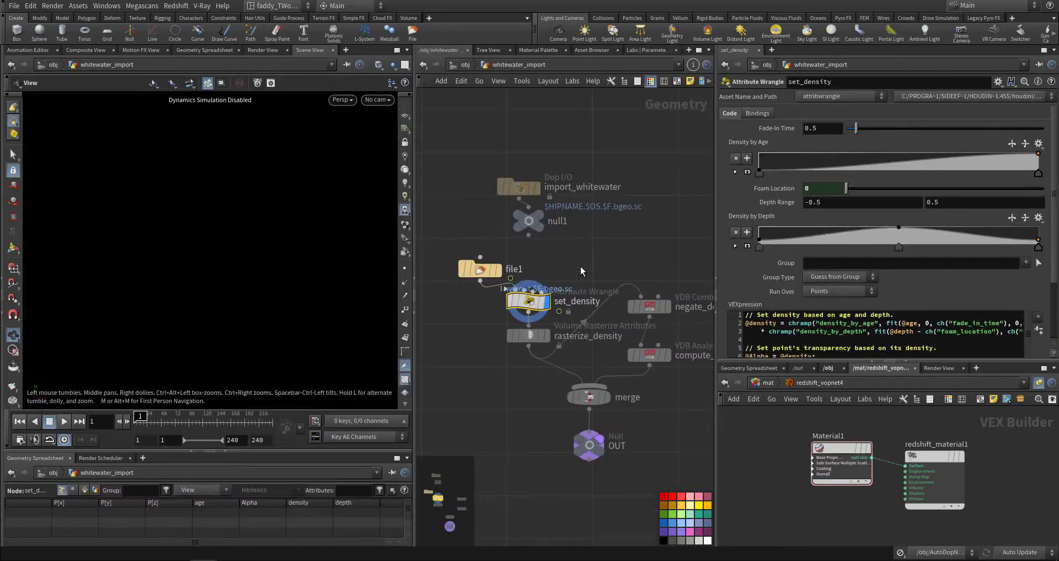
Display the file1 whitewater cache in place of set_density and play it back, stopping at frame 126
middle_click_drag(592, 306, 613, 282)
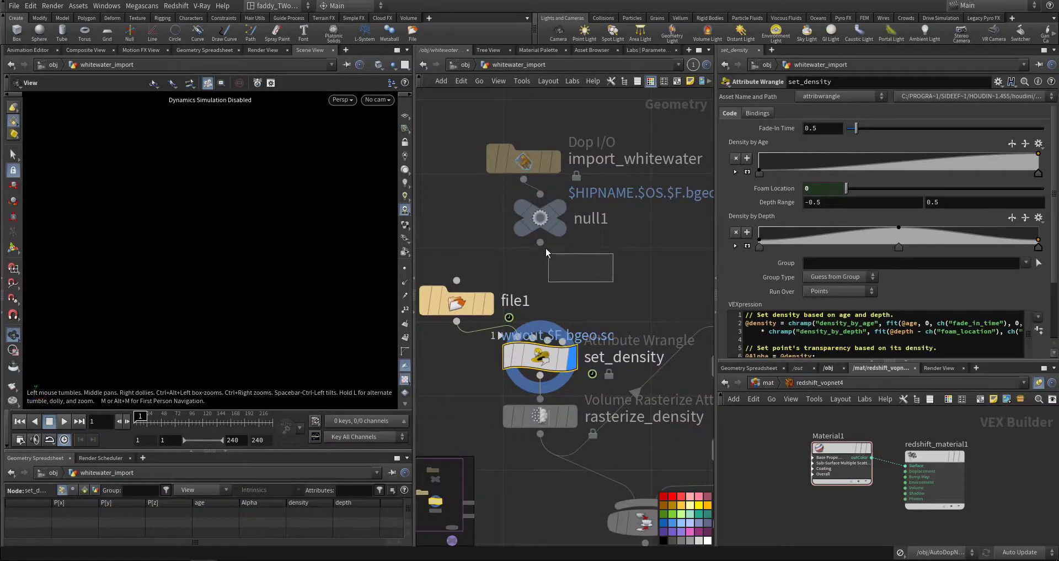
left_click_drag(546, 249, 532, 225)
middle_click_drag(527, 290, 593, 256)
left_click(552, 273)
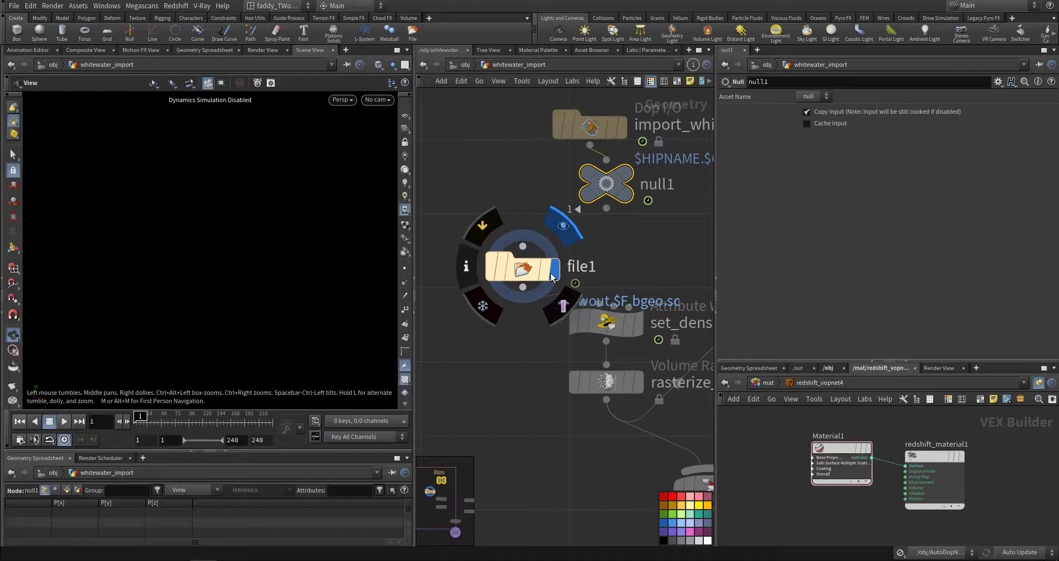
left_click(524, 273)
scroll(489, 279, "down", 3)
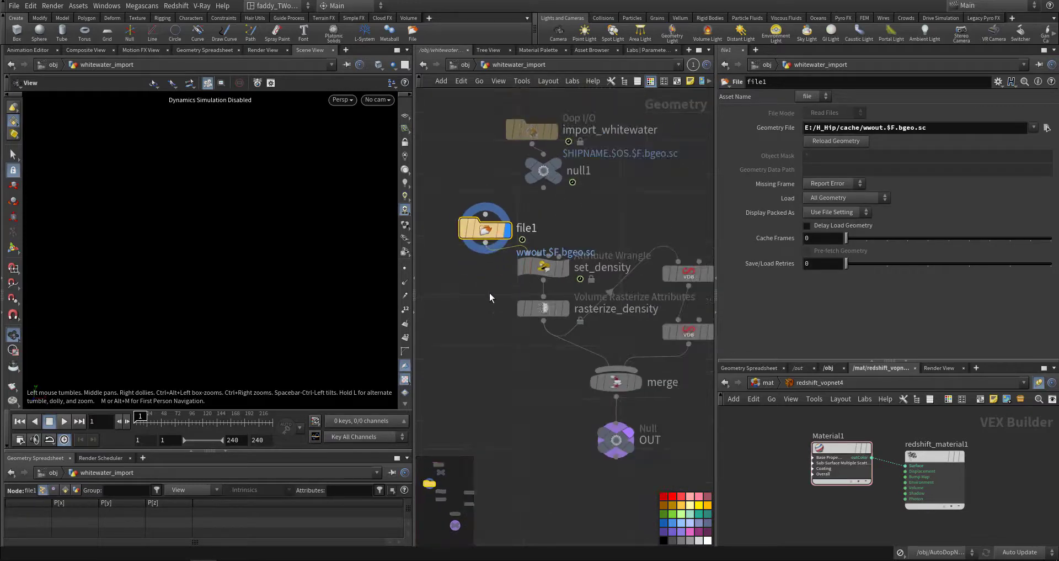
left_click(63, 421)
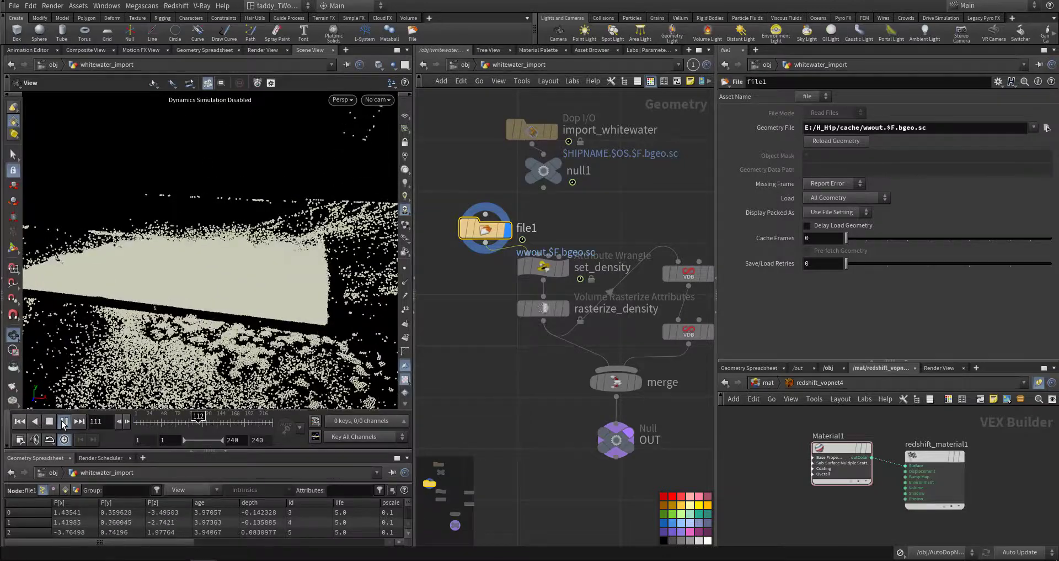
left_click(63, 422)
Add a Color node below file1, connect file1's output to it and display the result
middle_click_drag(463, 366, 519, 406)
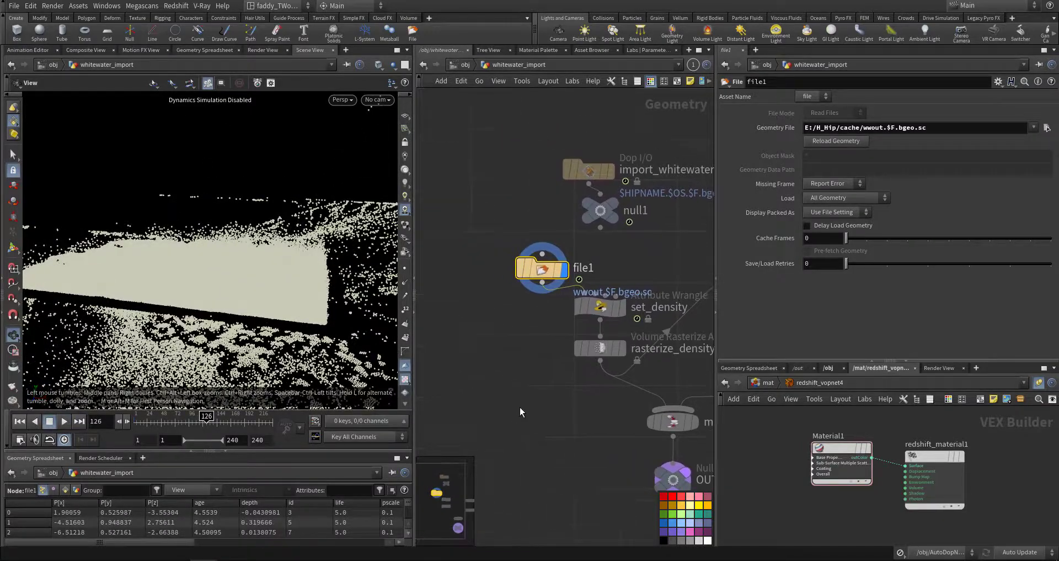
key("Tab")
type("c")
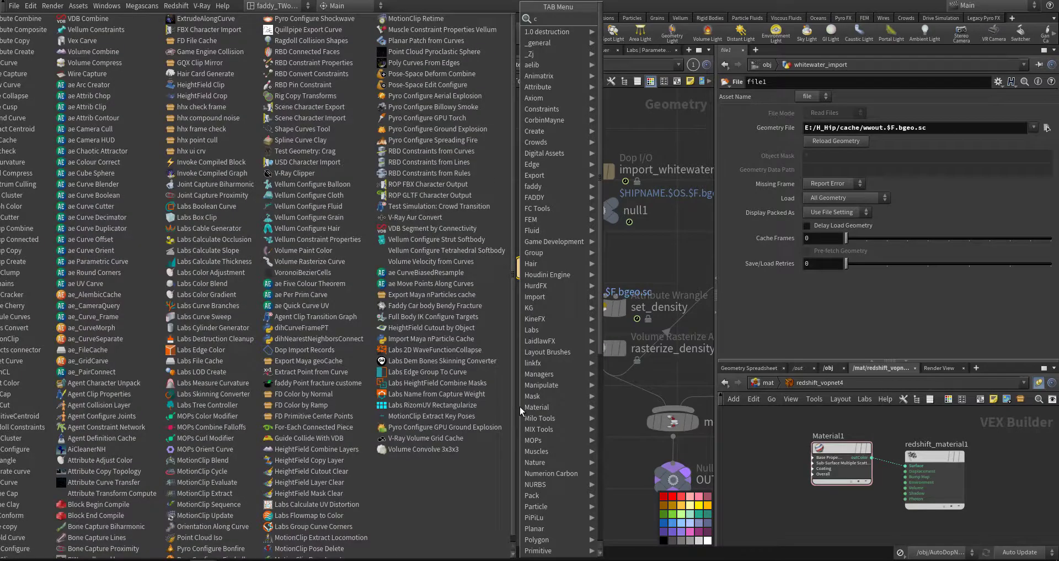
type("olor")
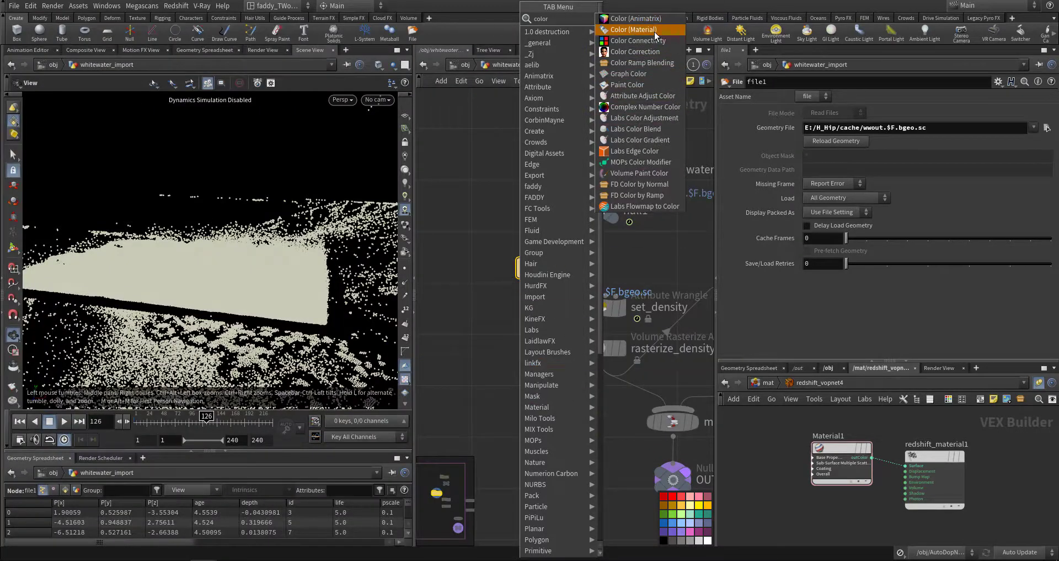
left_click(652, 31)
left_click(524, 392)
left_click(543, 283)
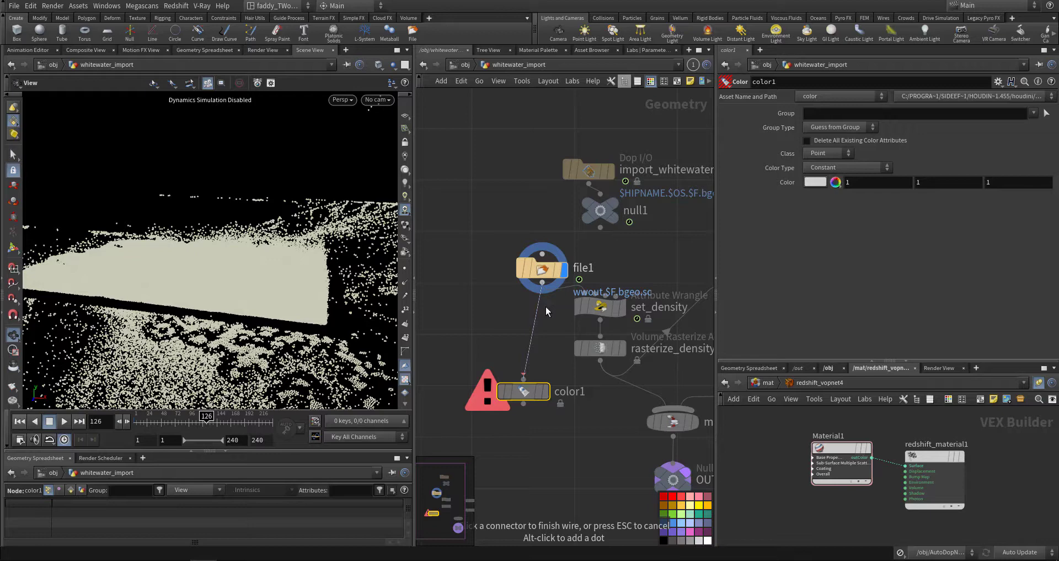
left_click(524, 379)
left_click(547, 392)
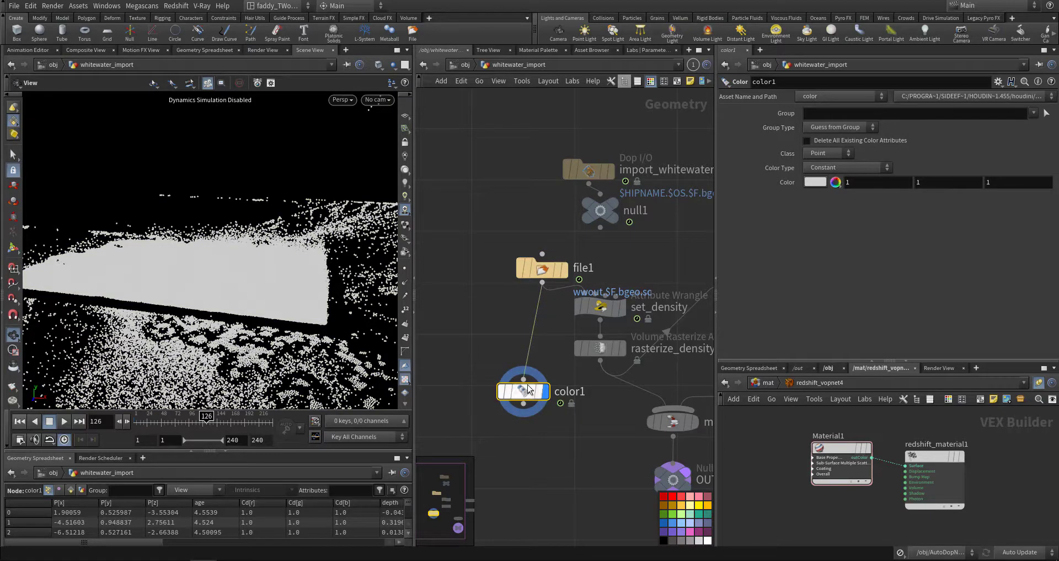
Set color1's color type to Ramp from Attribute and use the velocity attribute v
left_click(840, 166)
left_click(841, 212)
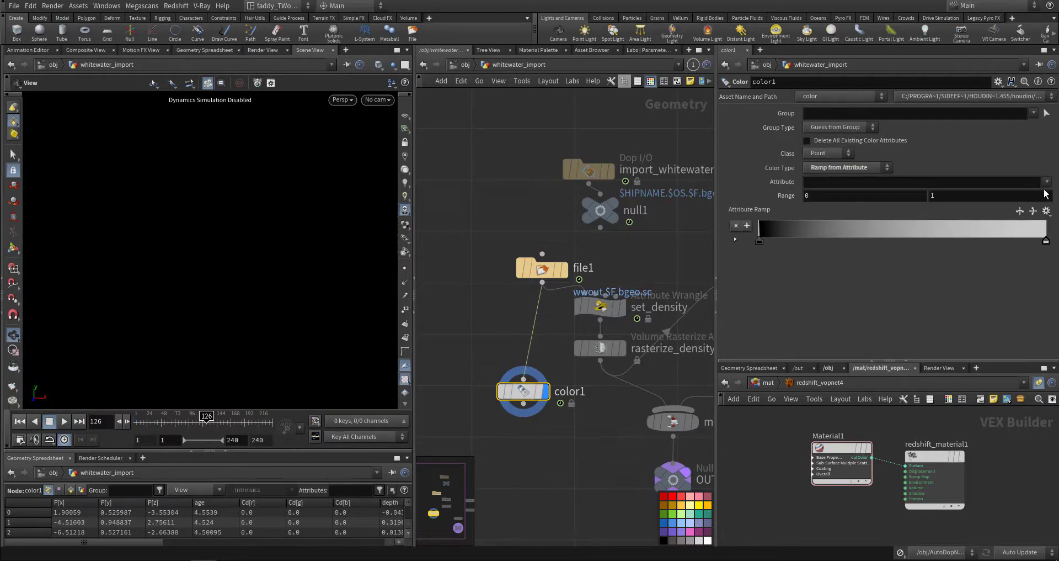
left_click(1046, 182)
left_click(1028, 205)
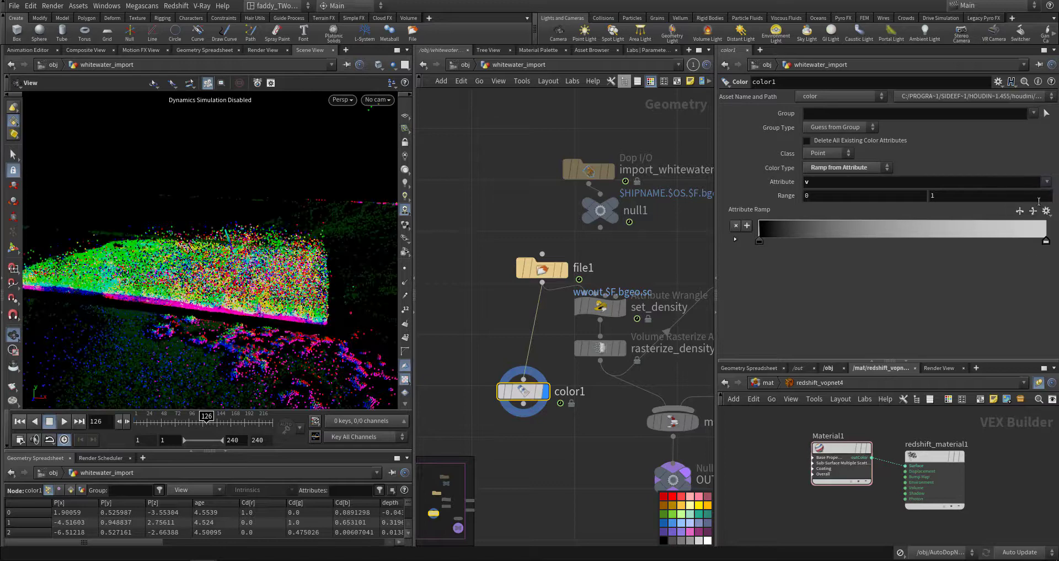
Try the Cividis preset on color1's attribute ramp, and replace it with the Whitewater preset
left_click(1046, 211)
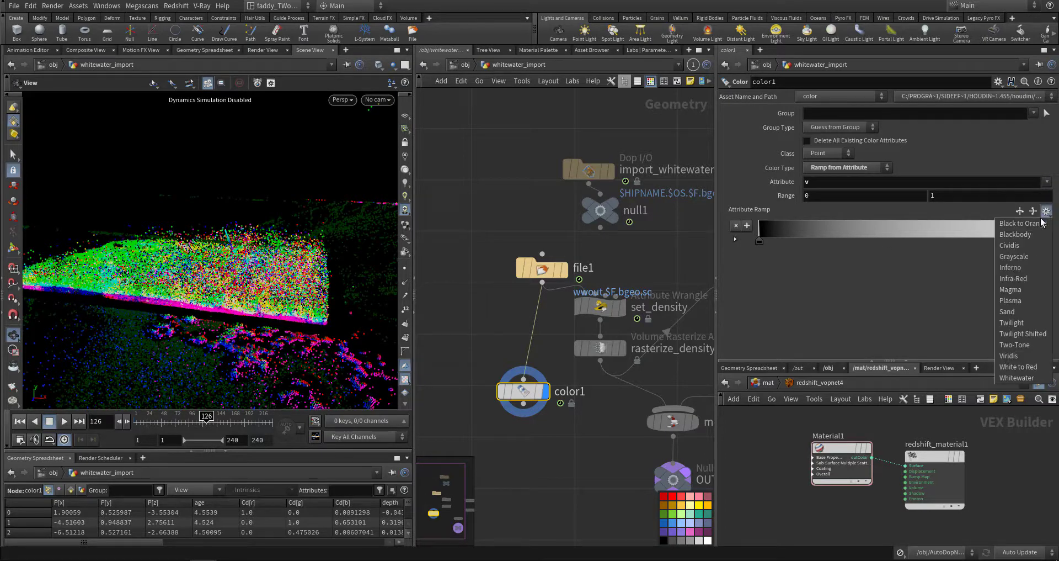
left_click(1035, 246)
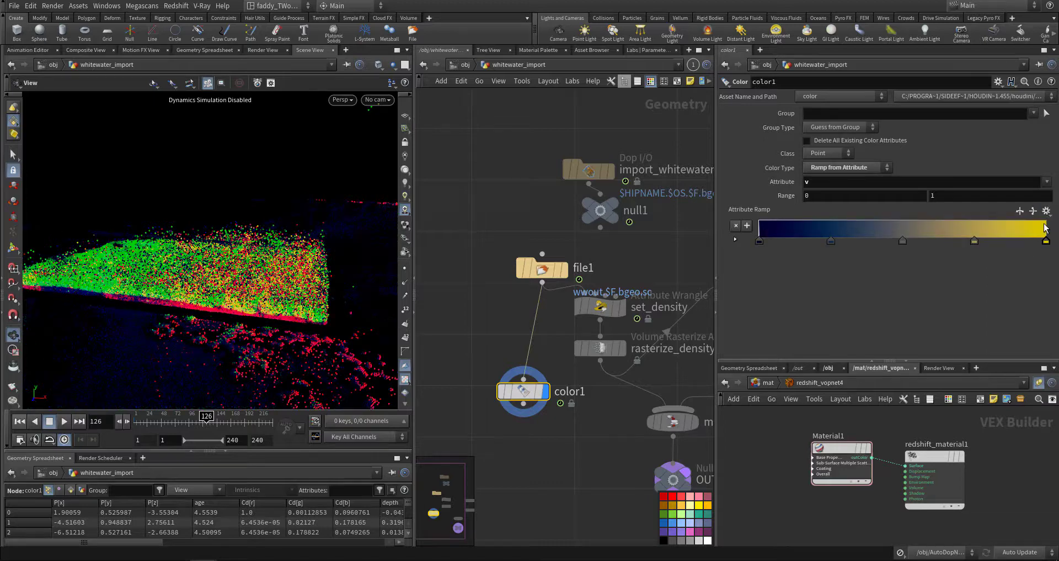
left_click(1048, 212)
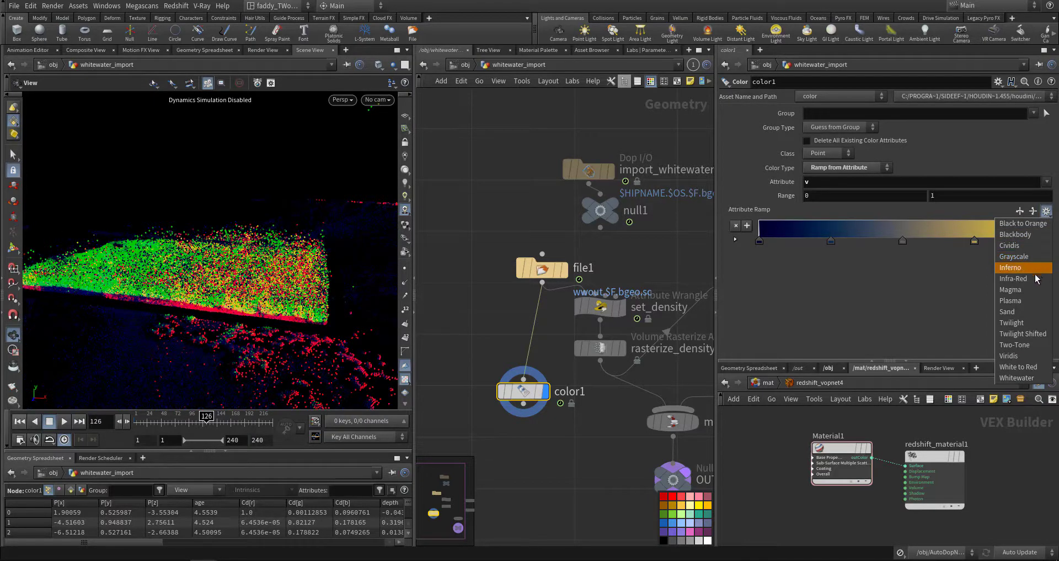
left_click(1035, 378)
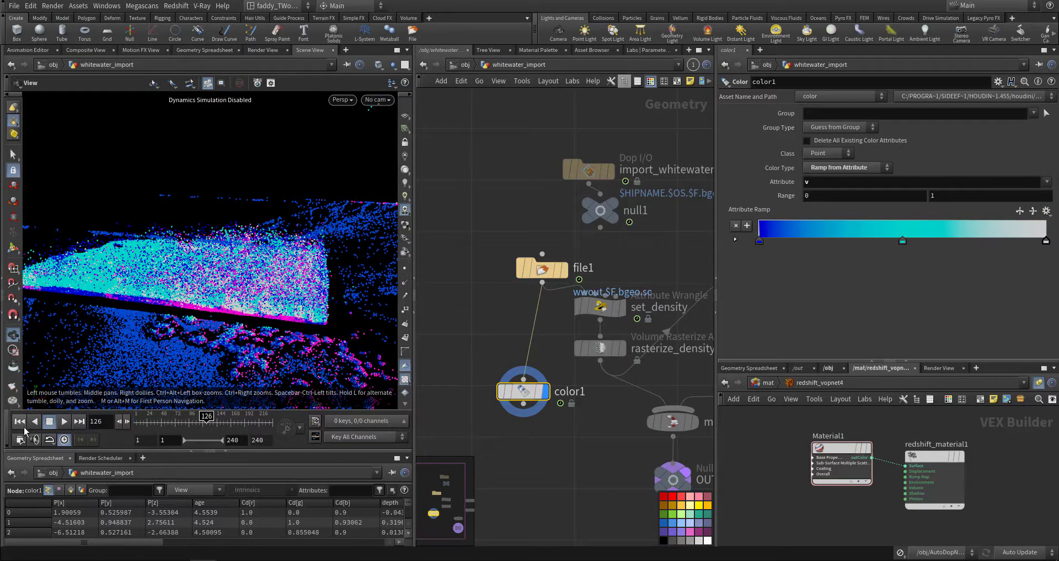
Play the coloured whitewater points from frame 1 to frame 58 and set the color range's upper limit to 17
left_click(20, 421)
left_click(64, 421)
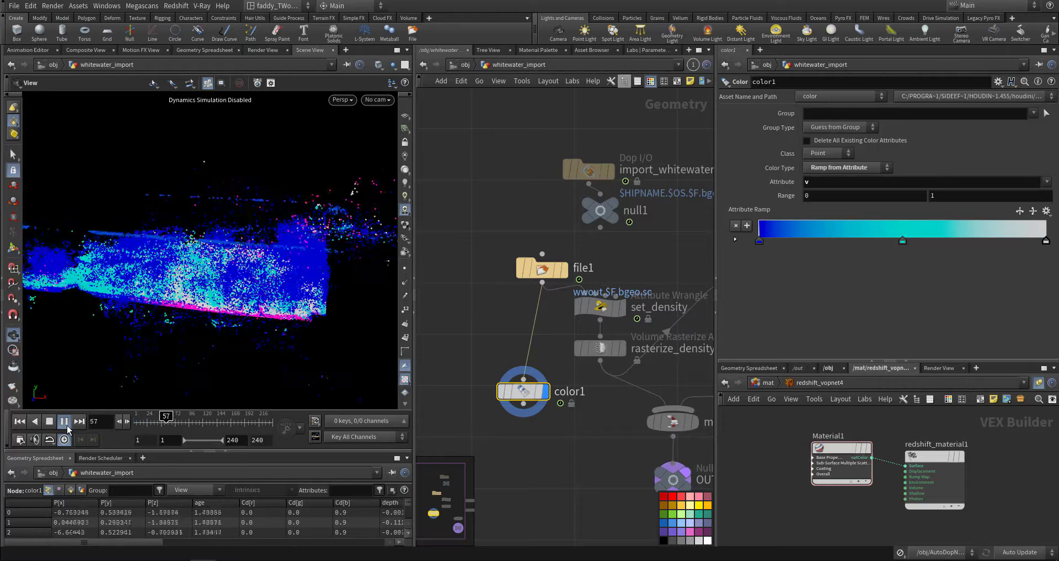
left_click(67, 422)
middle_click_drag(950, 195, 1034, 188)
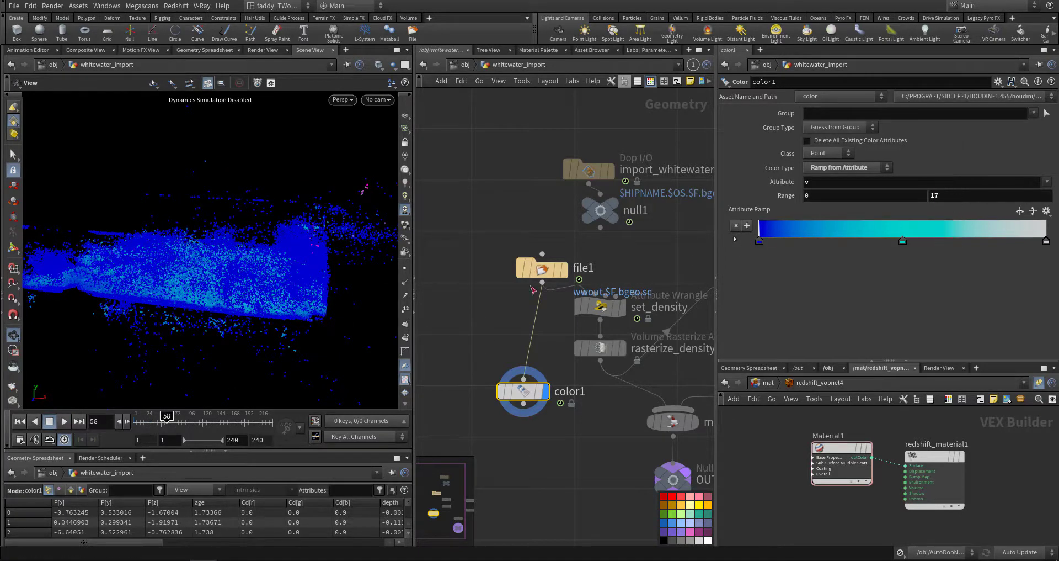
Play back the velocity-coloured whitewater while viewing it from other angles, stopping at frame 113
left_click(64, 422)
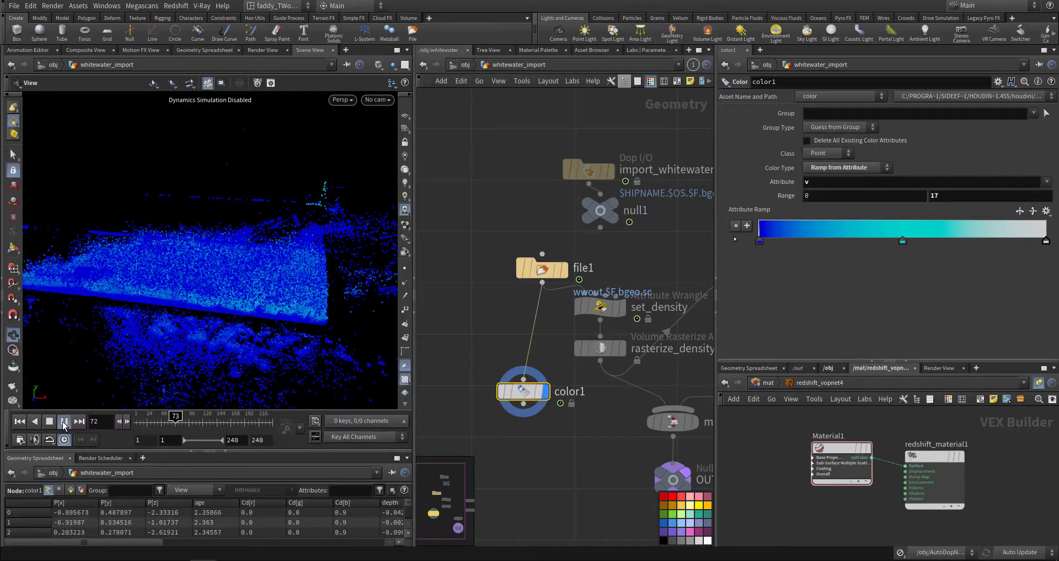
left_click_drag(139, 343, 194, 343)
middle_click_drag(221, 312, 278, 311)
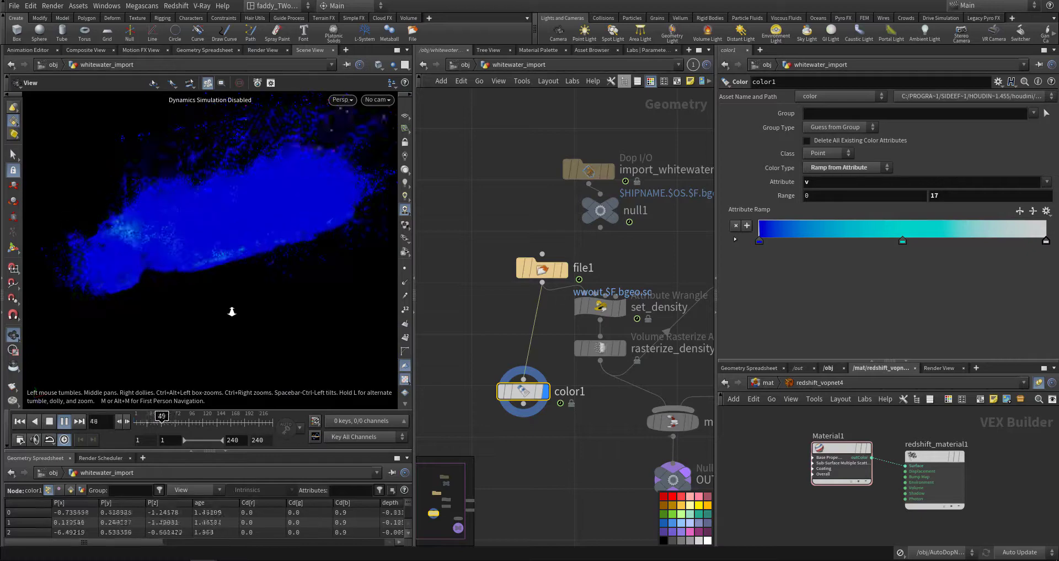
left_click_drag(235, 314, 252, 308)
right_click_drag(253, 308, 203, 326)
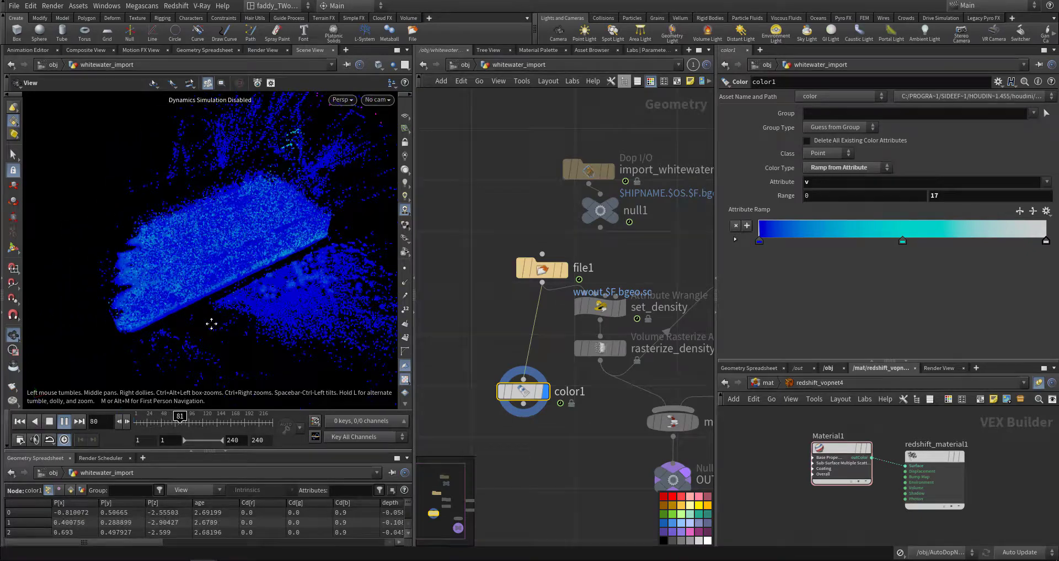
middle_click_drag(211, 323, 177, 336)
left_click(65, 422)
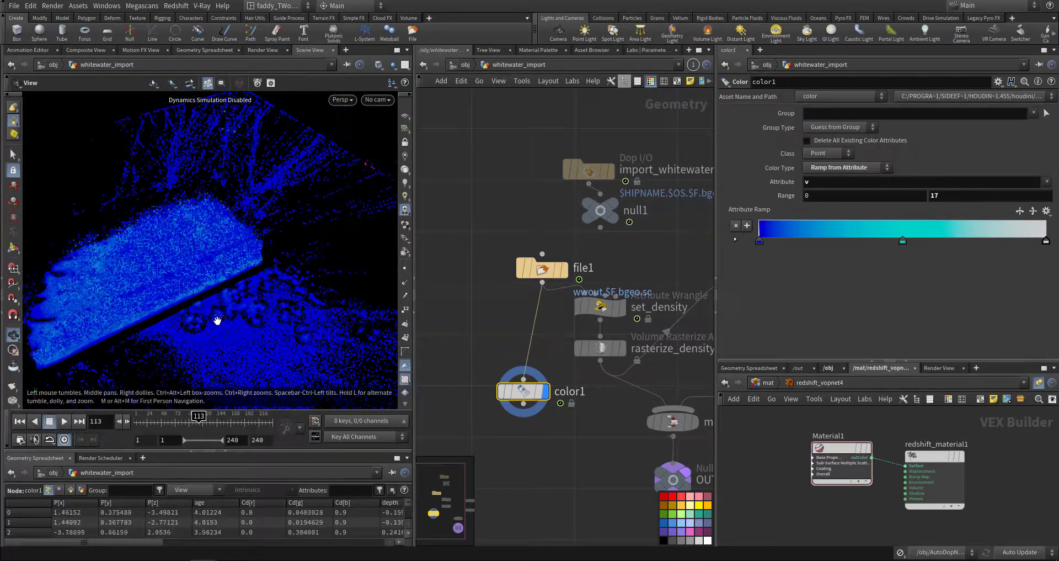
View the velocity-coloured points from another angle and bring up color1's node information to check its point attributes
left_click_drag(217, 320, 269, 330)
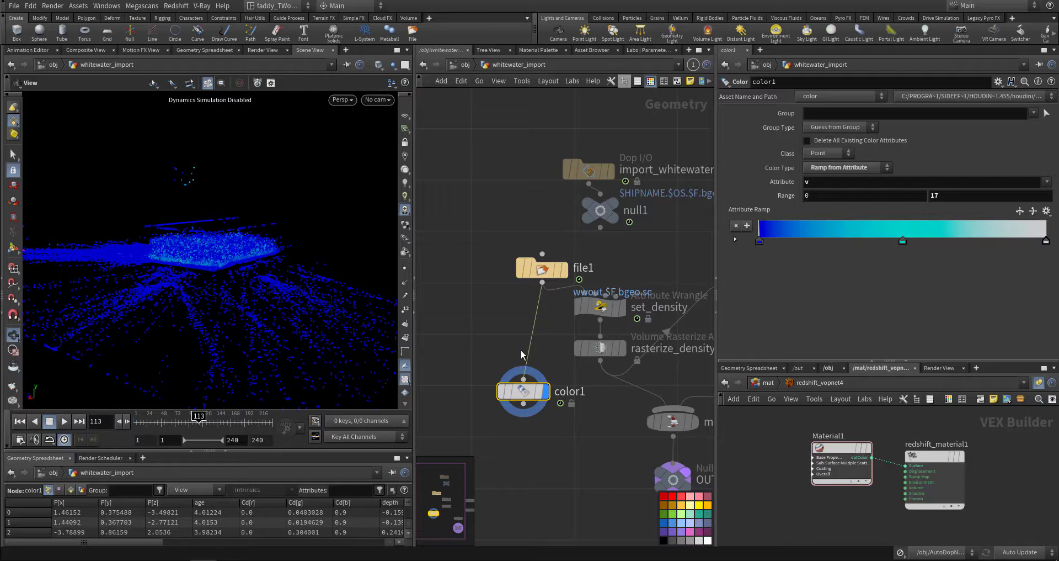
middle_click(524, 392)
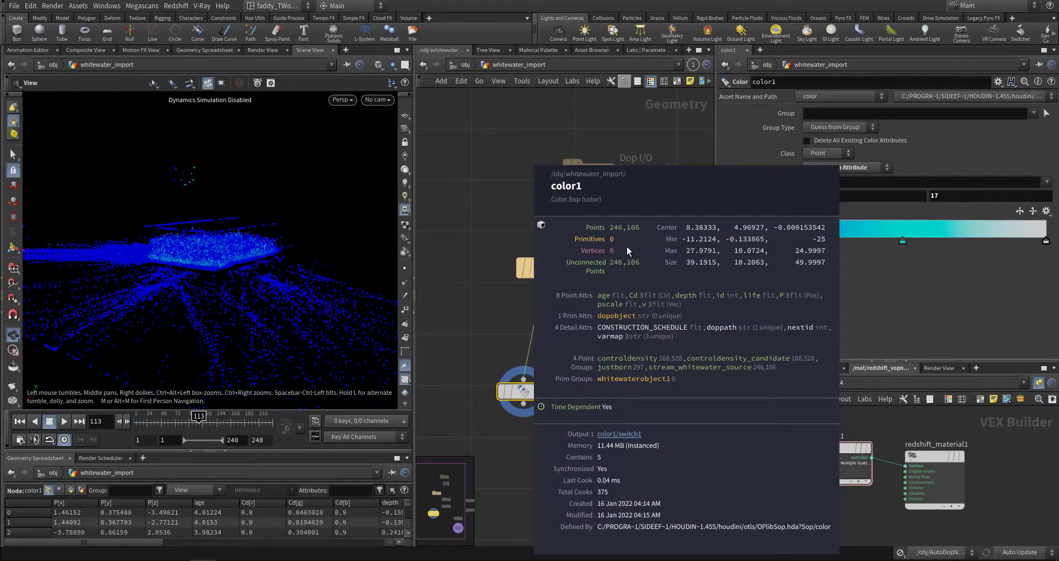
Display the set_density wrangle and review its density ramps and VEXpression
middle_click_drag(591, 421, 503, 365)
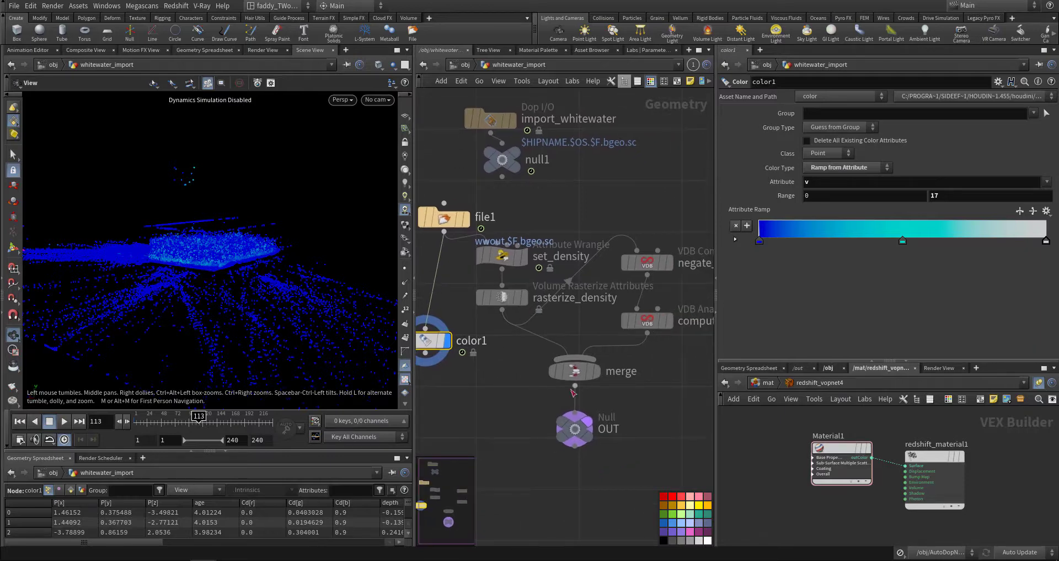
left_click(523, 258)
left_click(507, 262)
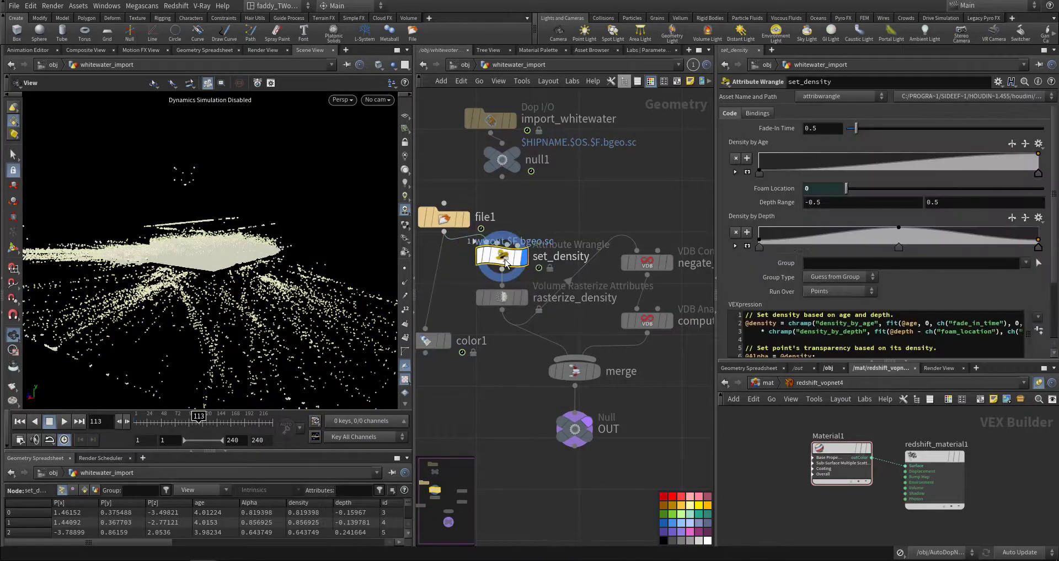
scroll(749, 289, "down", 2)
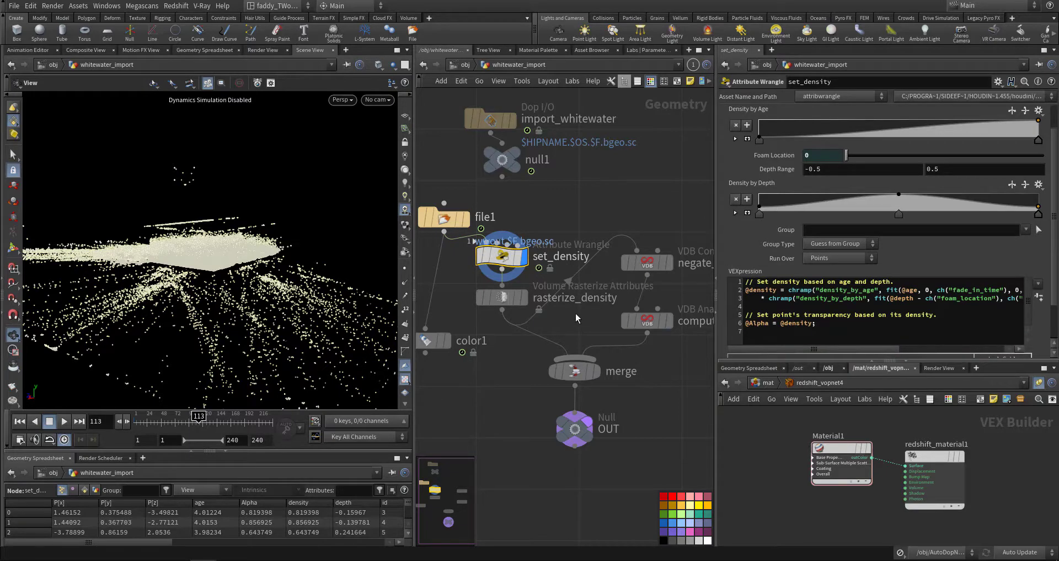
Display rasterize_density and play back its density volume from frame 1 to frame 62
left_click(523, 297)
left_click(502, 297)
left_click_drag(225, 302, 246, 313)
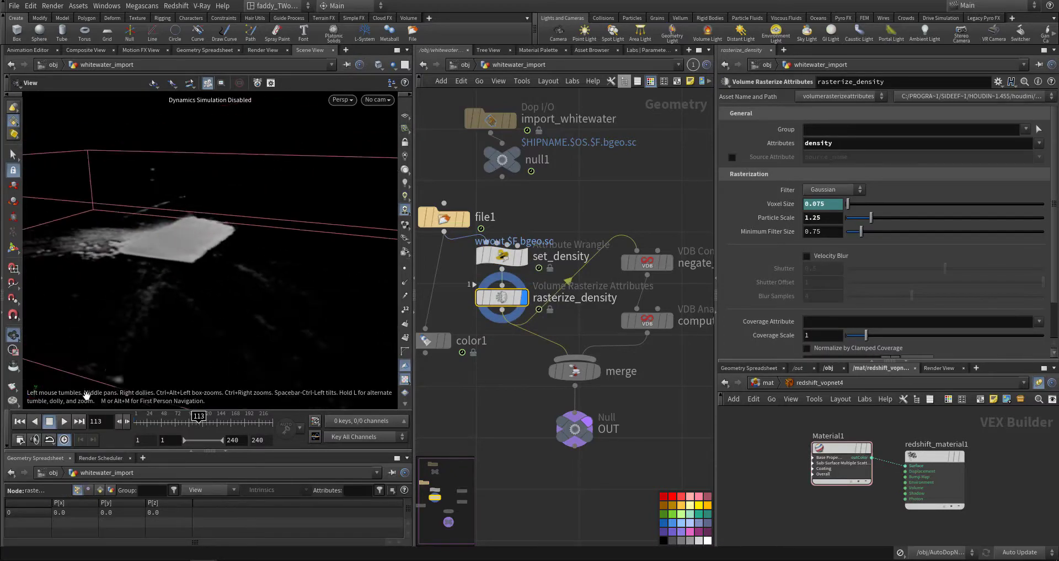
left_click(19, 421)
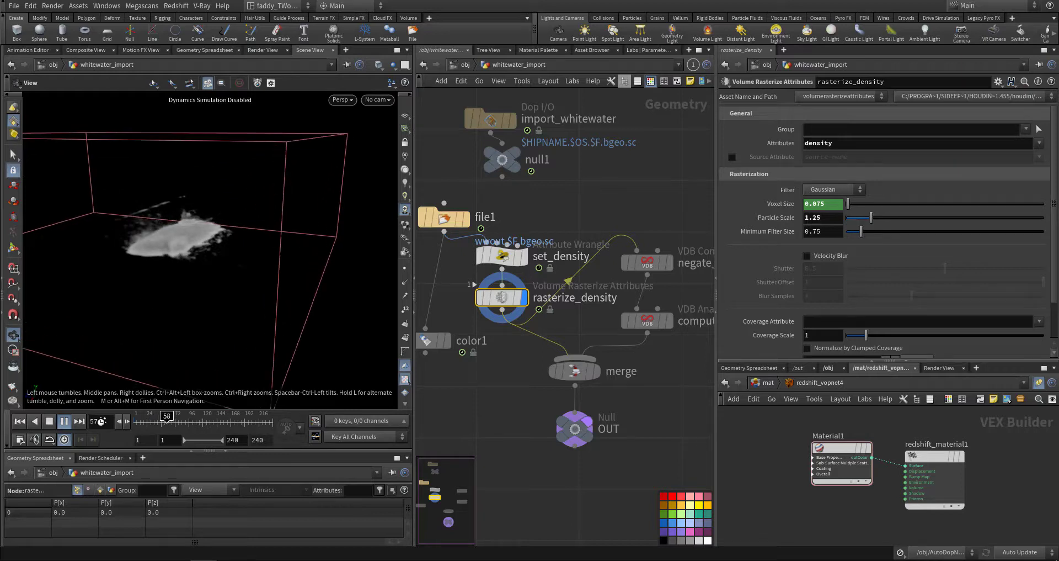
left_click(64, 423)
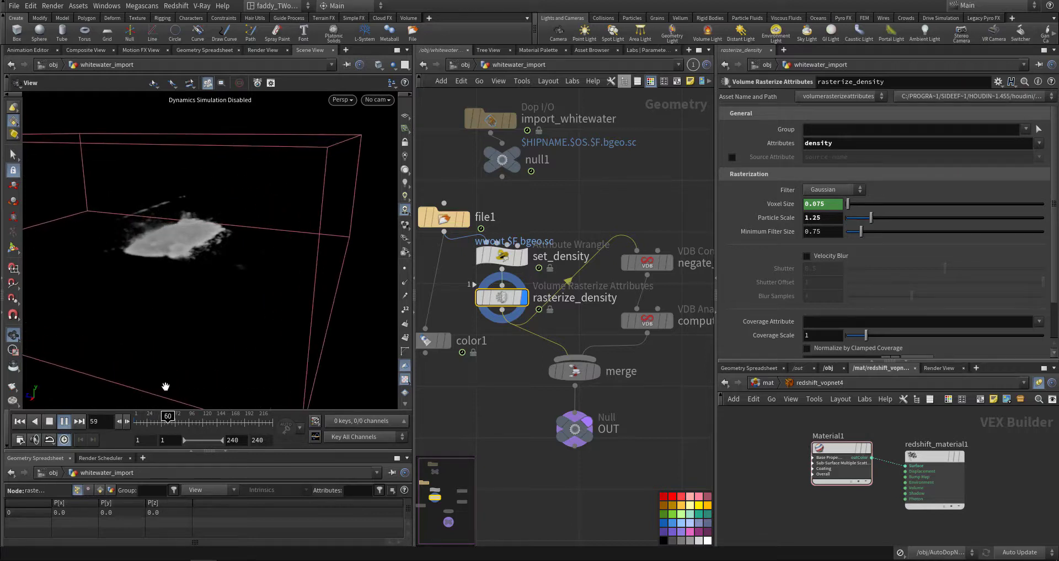
Display the OUT null and select compute_gradient to review its VDB Analysis settings
left_click(584, 429)
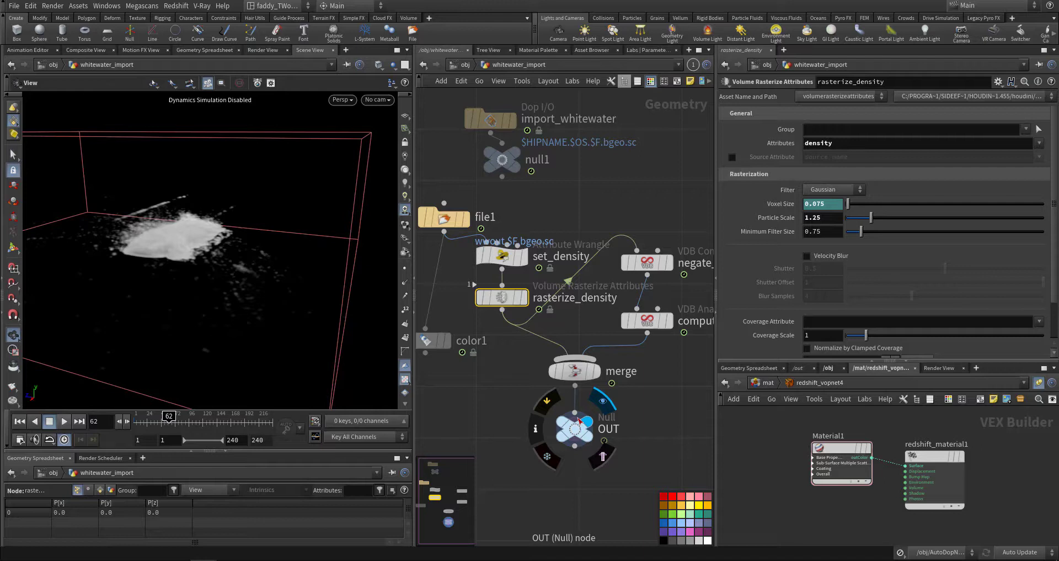
mouse_move(663, 269)
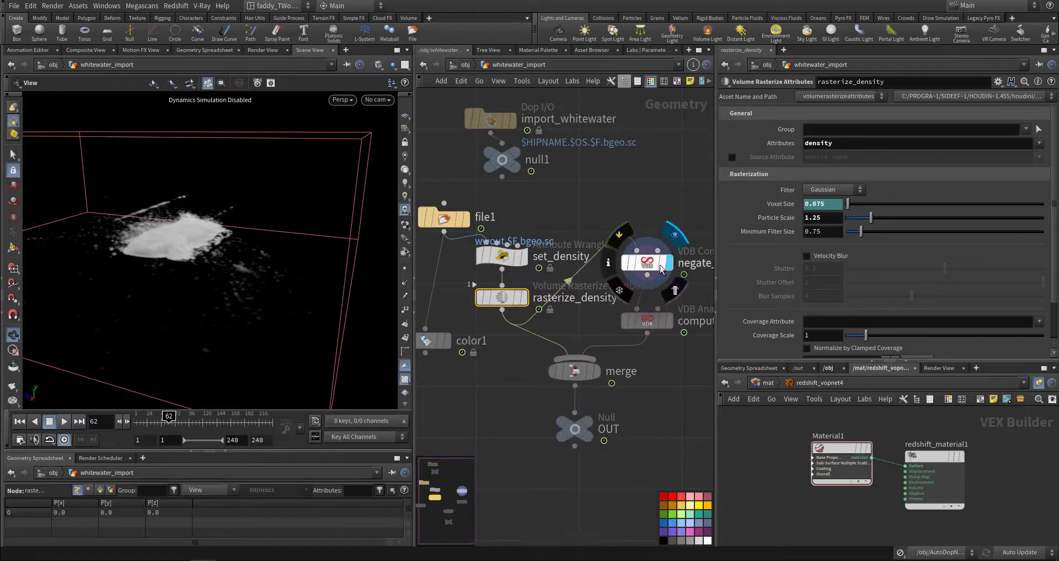
left_click(654, 324)
mouse_move(601, 377)
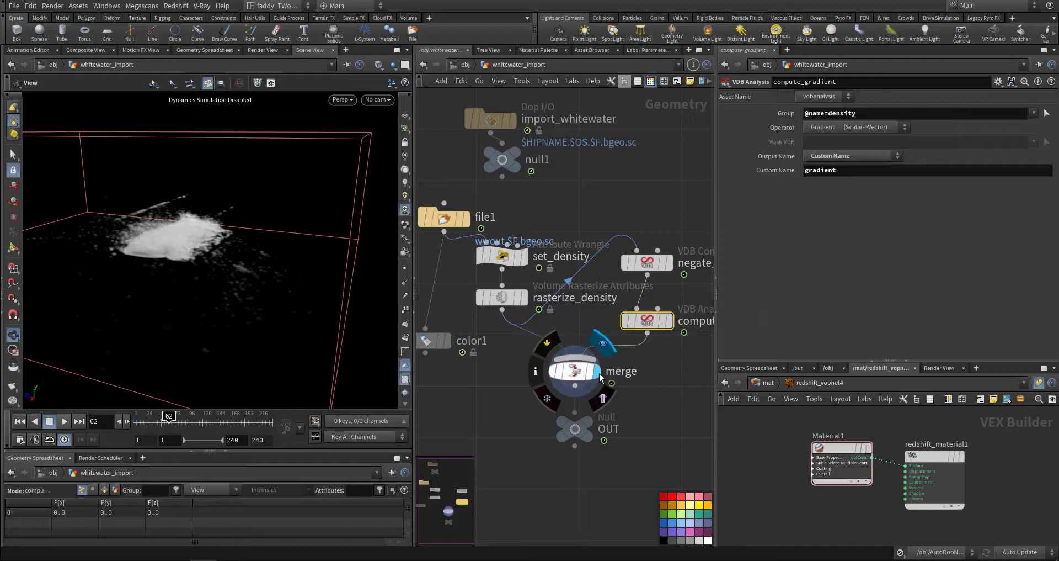
mouse_move(554, 414)
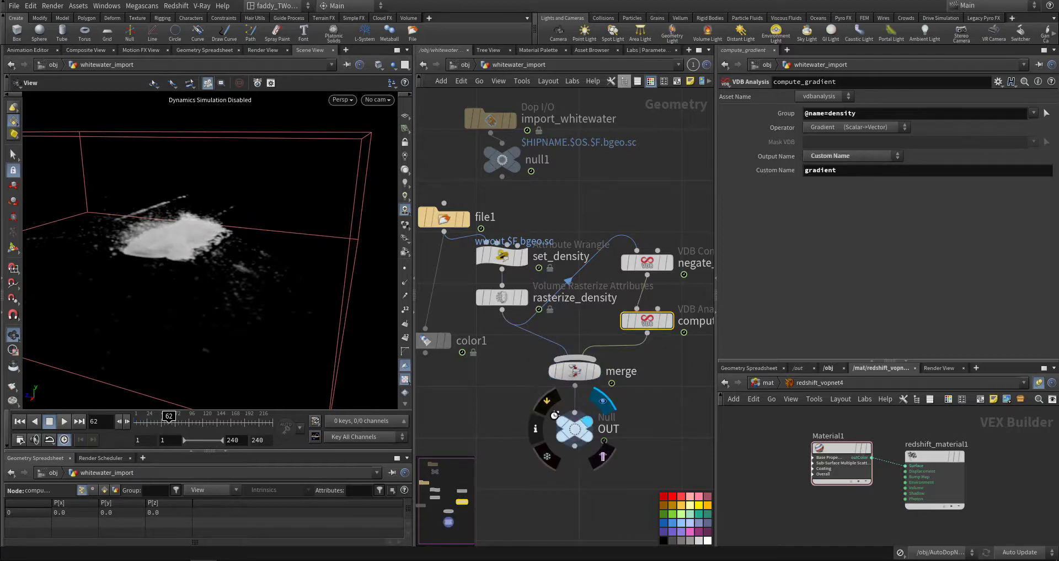
Wire color1 into the merge node and play back the combined points and volume from frame 1 to frame 43
left_click(573, 356)
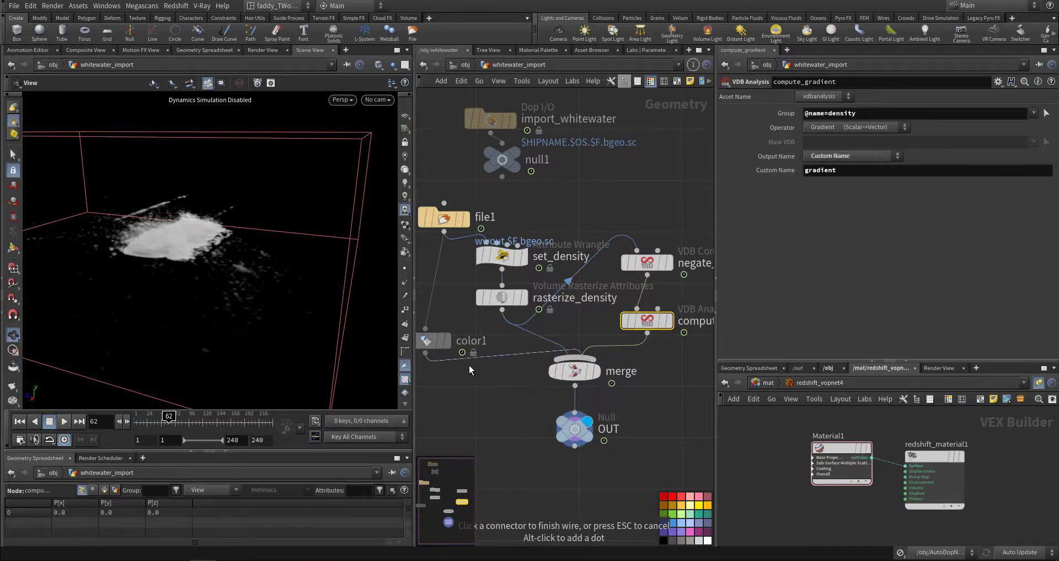
left_click(426, 353)
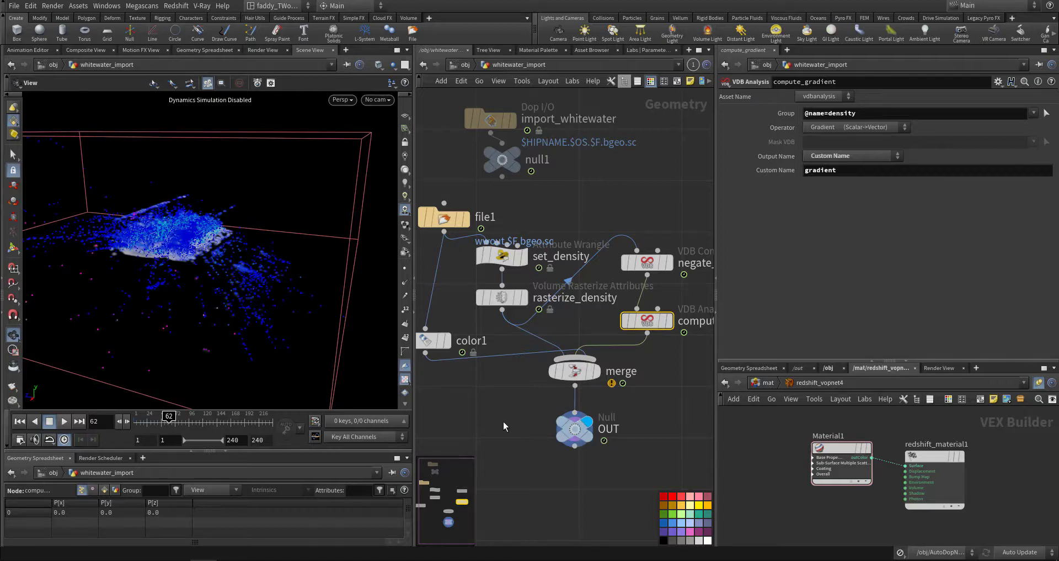
left_click(18, 422)
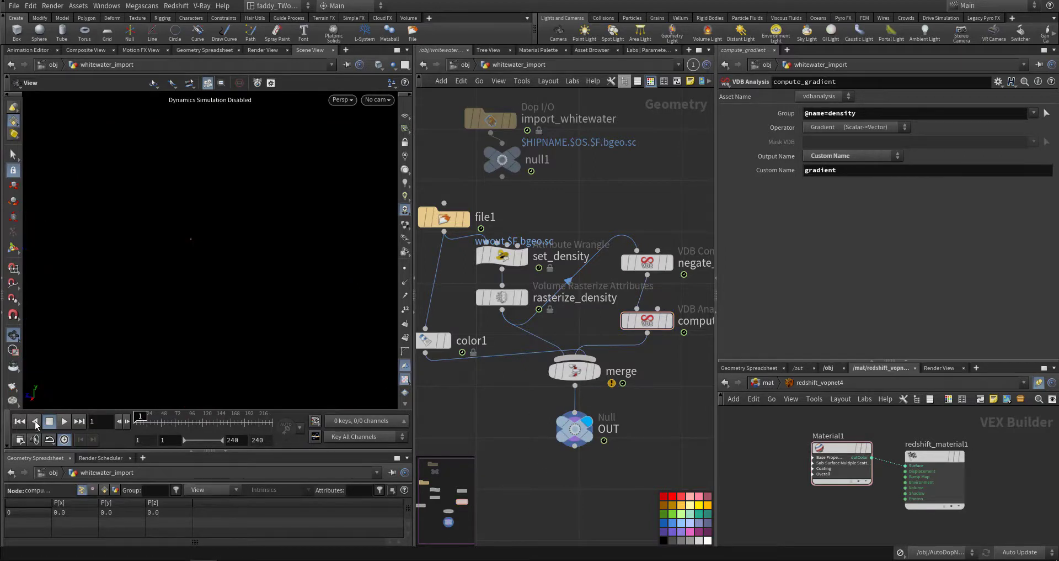
left_click(64, 423)
left_click_drag(77, 296, 381, 270)
Disconnect color1 from the merge node and wire it back in
mouse_move(605, 369)
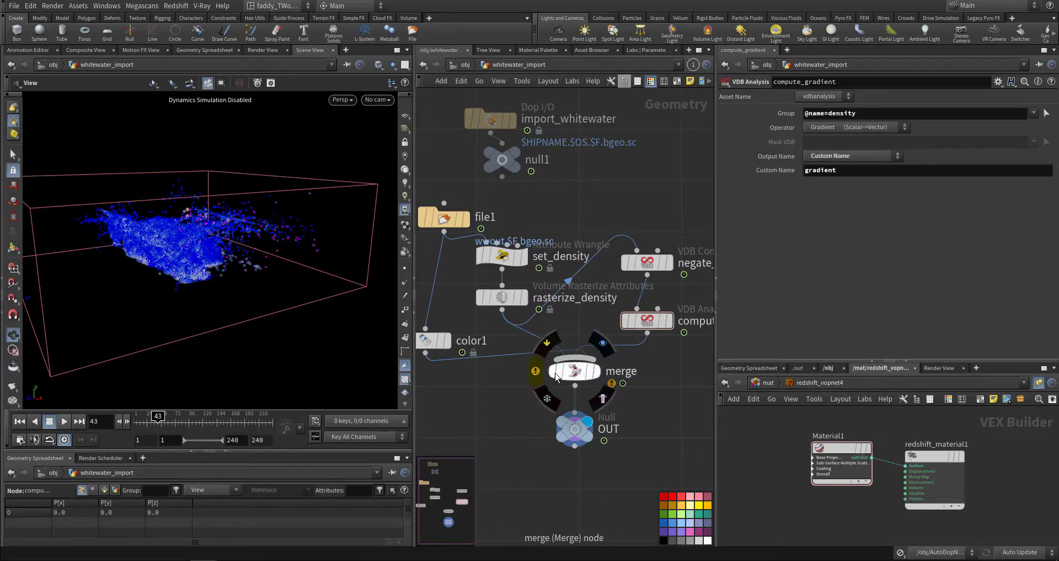
right_click(514, 361)
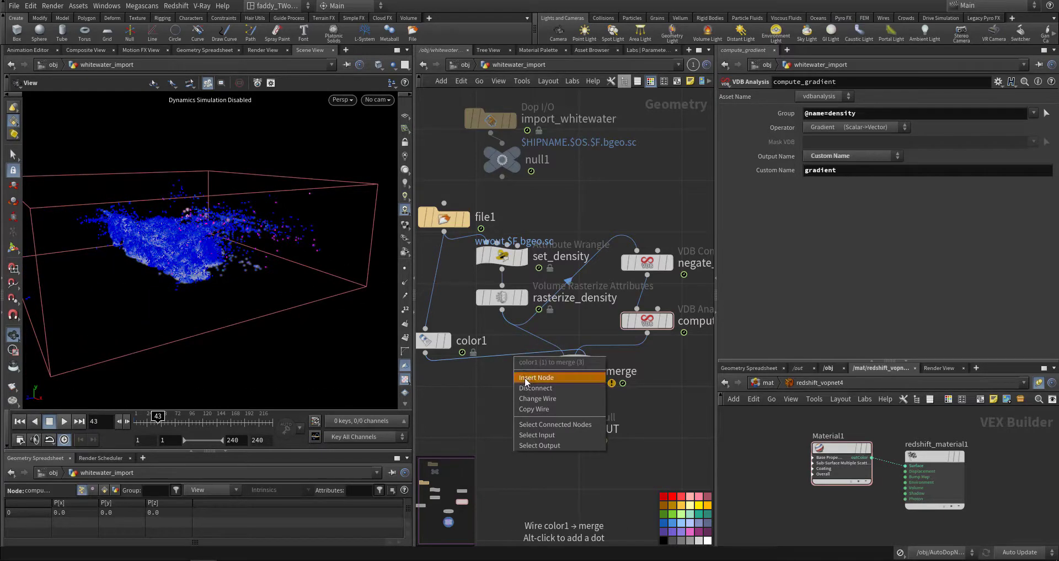
left_click(526, 390)
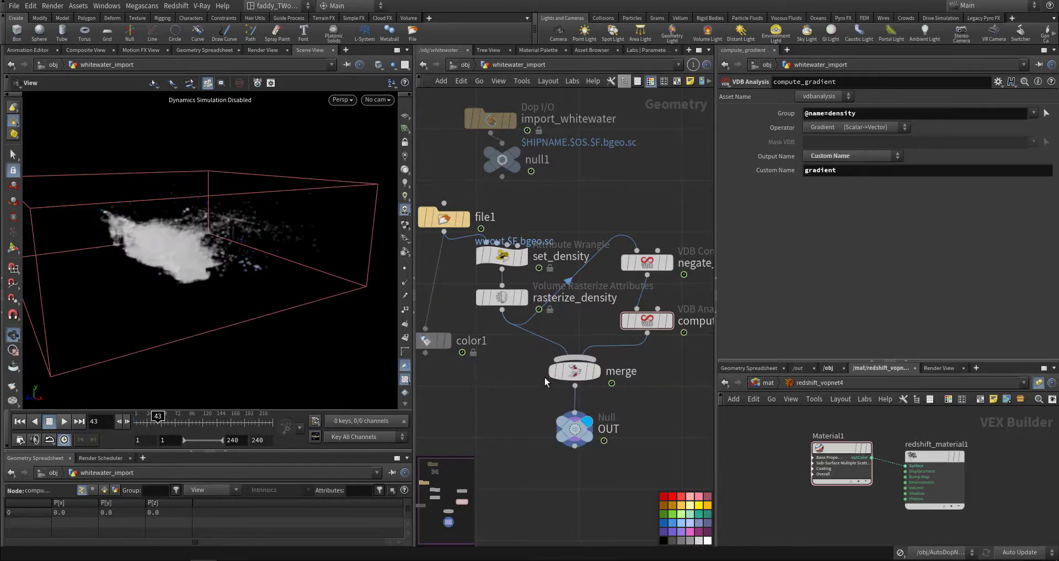
left_click_drag(425, 352, 564, 356)
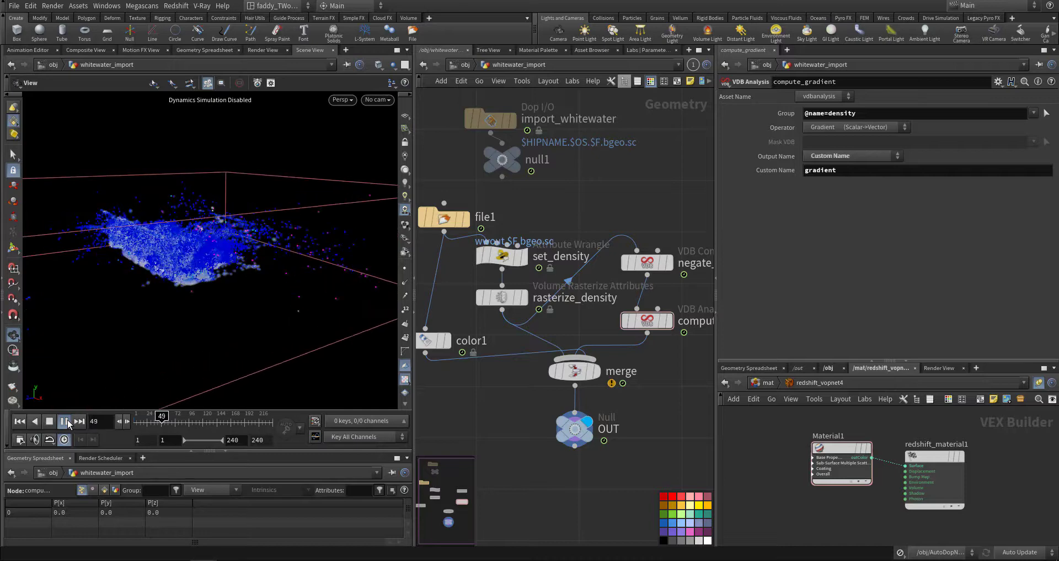
Continue playback to frame 54 and examine the merged points and density volume up close from several angles
left_click(68, 423)
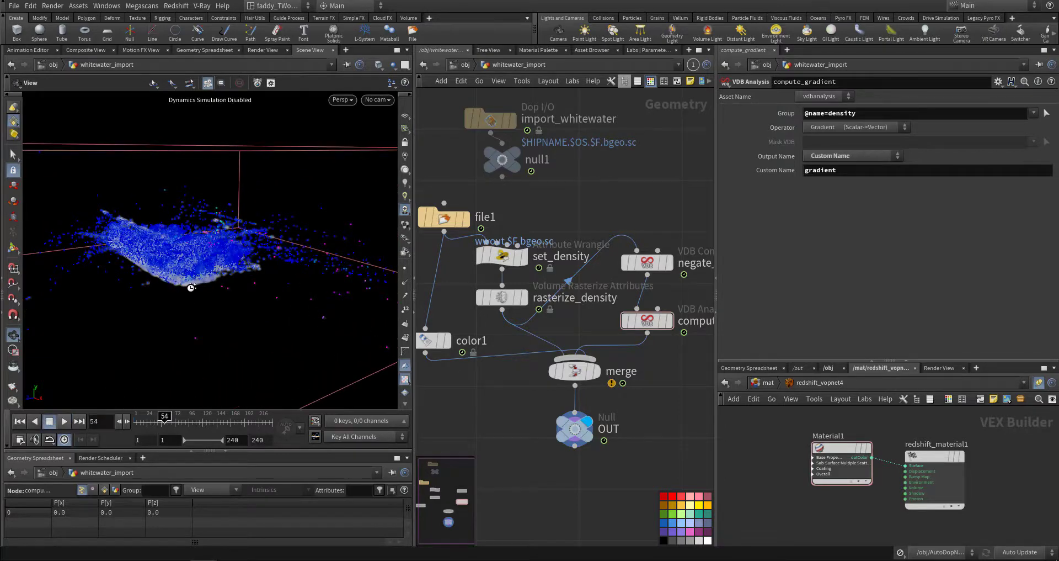
left_click_drag(192, 287, 230, 297)
left_click_drag(166, 292, 295, 301)
right_click_drag(294, 302, 340, 282)
middle_click_drag(340, 281, 260, 293)
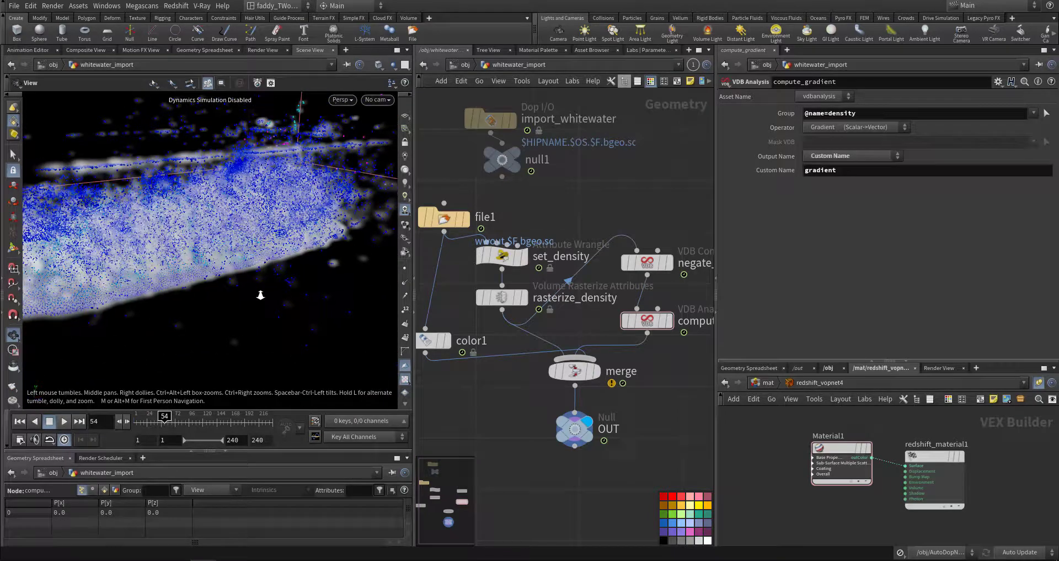
right_click_drag(260, 293, 192, 286)
middle_click_drag(192, 286, 188, 287)
left_click_drag(188, 288, 194, 288)
right_click_drag(194, 289, 298, 319)
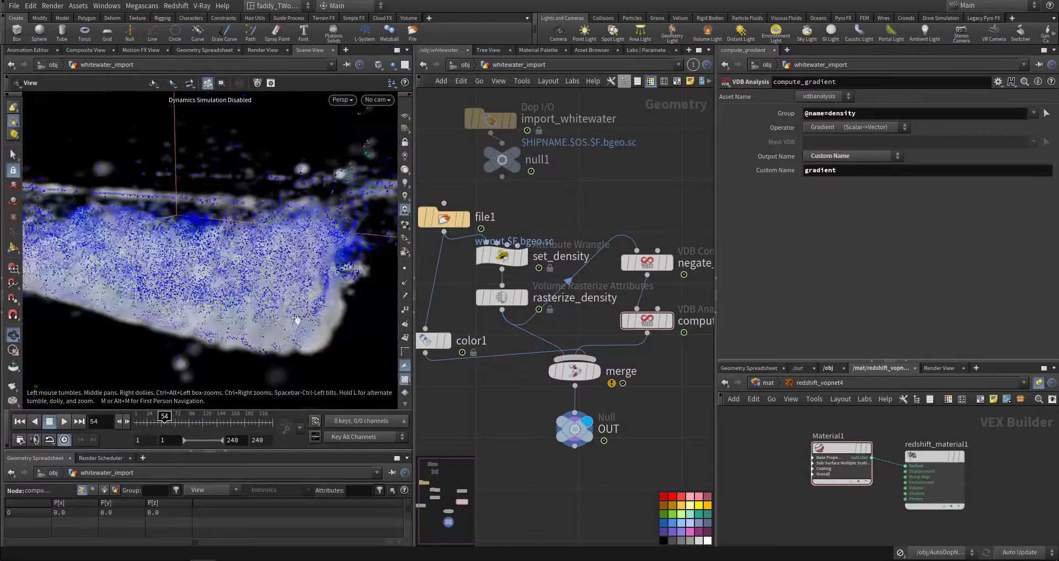
Return to frame 1, leave whitewater_import and open the mat network
left_click(20, 422)
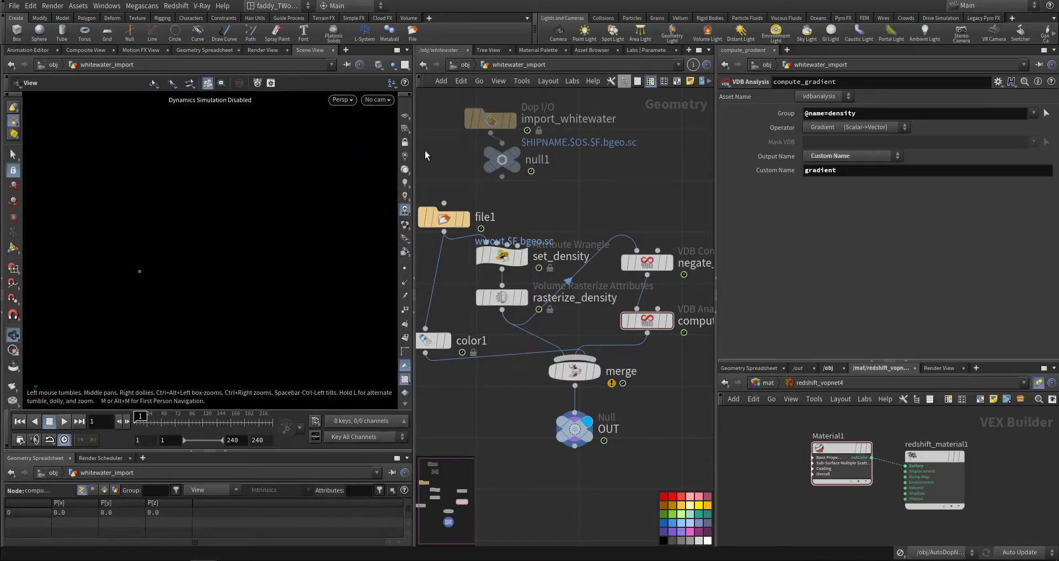
left_click(466, 65)
left_click(482, 65)
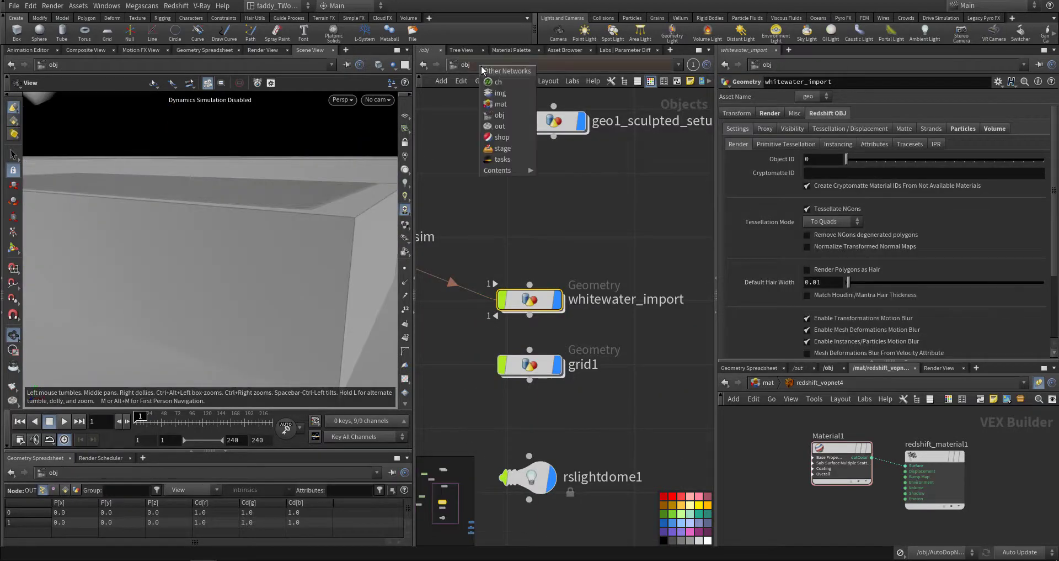
left_click(516, 109)
Select the basicliquid, uniformvolume and whitewater material builders together
middle_click_drag(521, 221, 487, 199)
scroll(613, 254, "up", 6)
left_click_drag(485, 197, 669, 448)
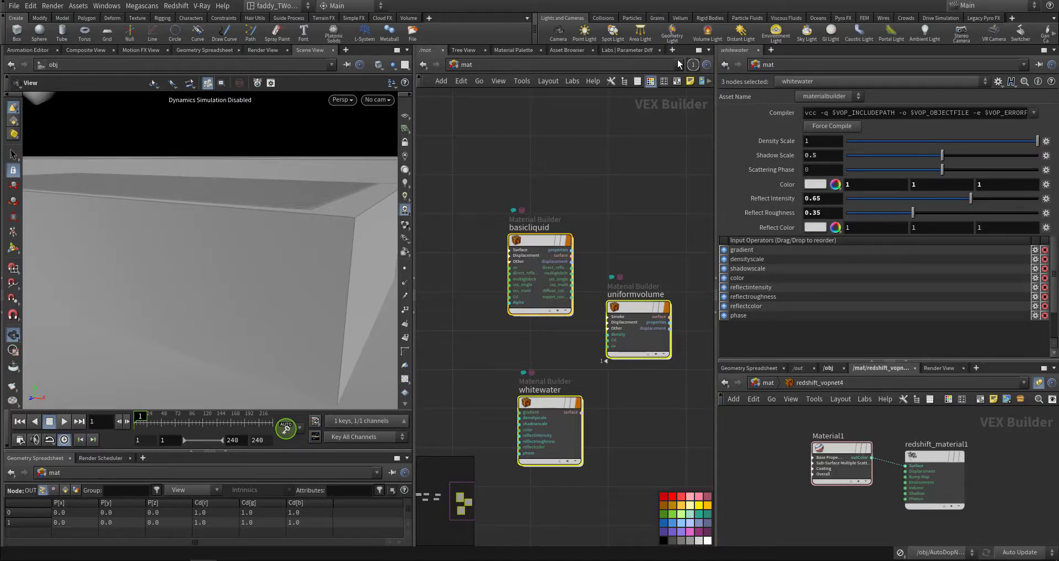
Select the Volume1 shader and review its density channel, scatter, absorption and emission settings
mouse_move(456, 175)
middle_mouse_down()
mouse_move(550, 185)
mouse_move(653, 215)
middle_mouse_up()
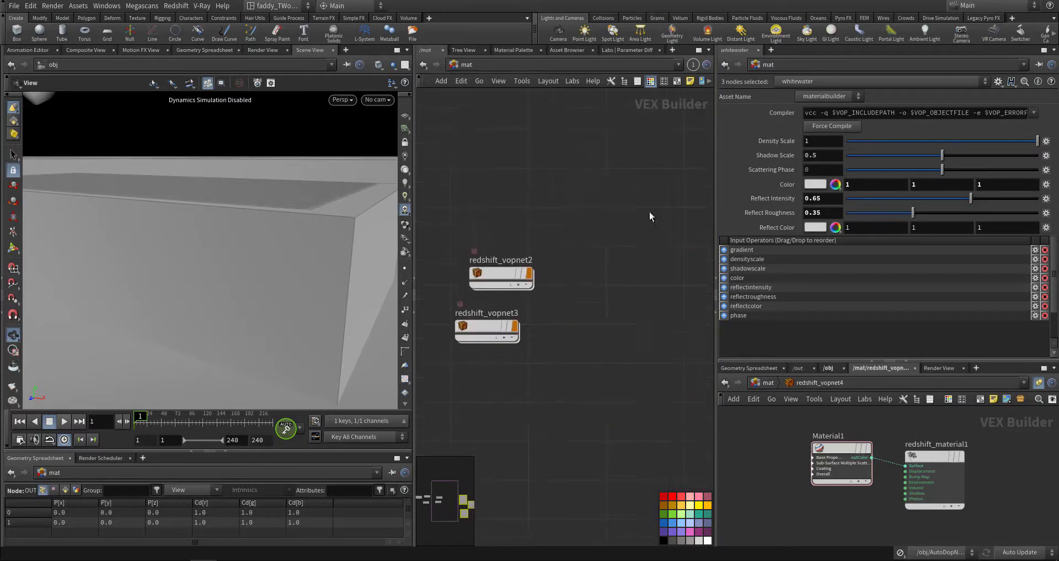
middle_click_drag(577, 216, 715, 205)
middle_click_drag(558, 192, 642, 203)
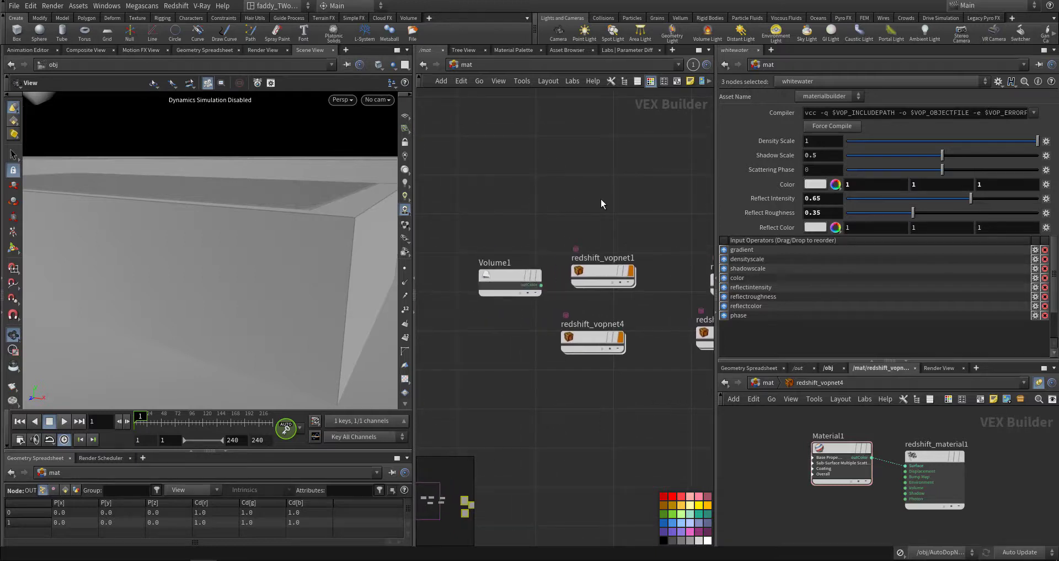
left_click(503, 264)
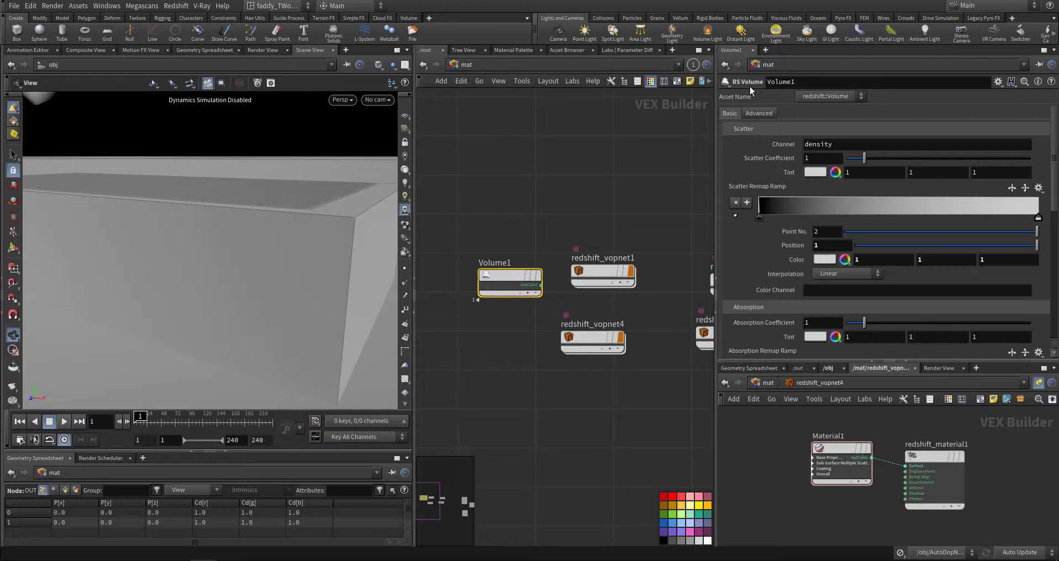
double_click(829, 144)
scroll(754, 267, "down", 2)
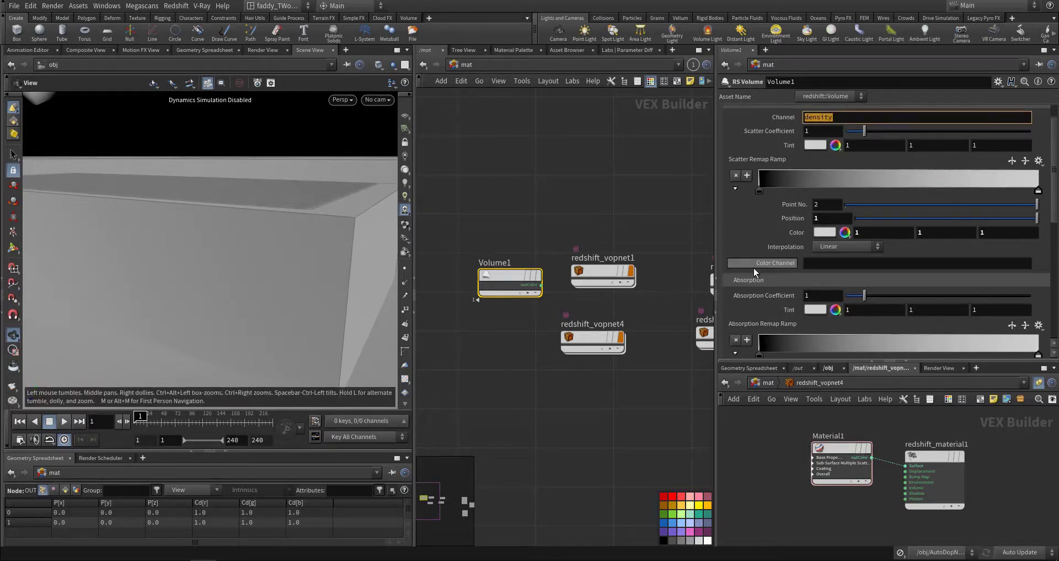
scroll(766, 257, "down", 3)
scroll(766, 258, "down", 5)
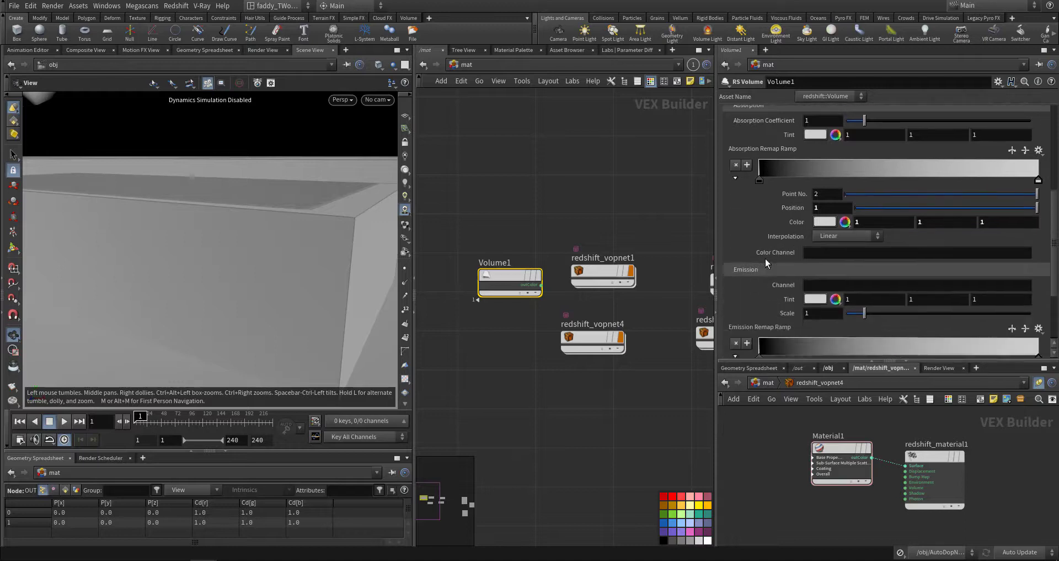
Enter redshift_vopnet1 and select Material1 to check its material preset
left_click(613, 270)
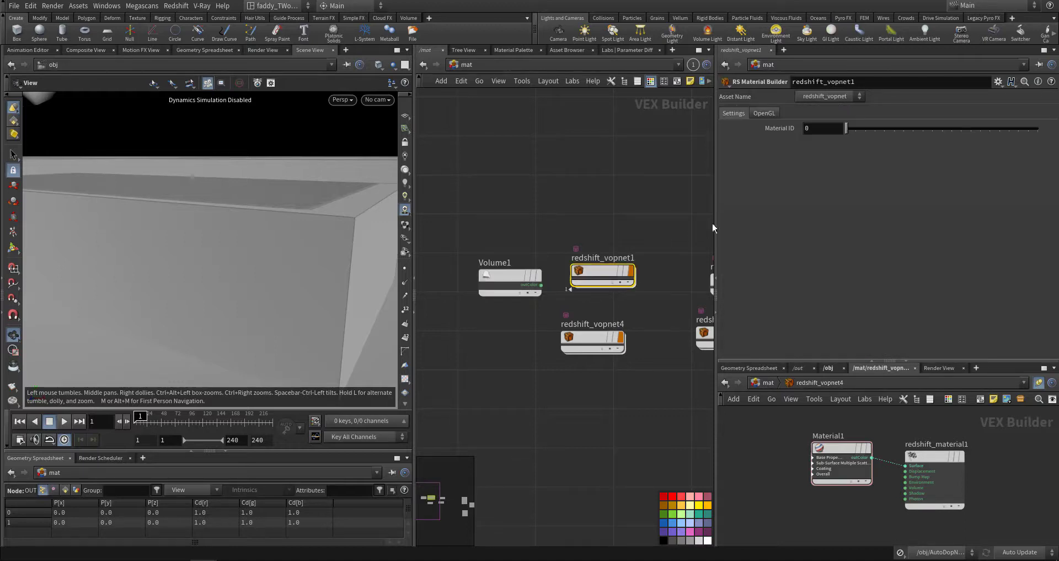
double_click(603, 271)
left_click(515, 310)
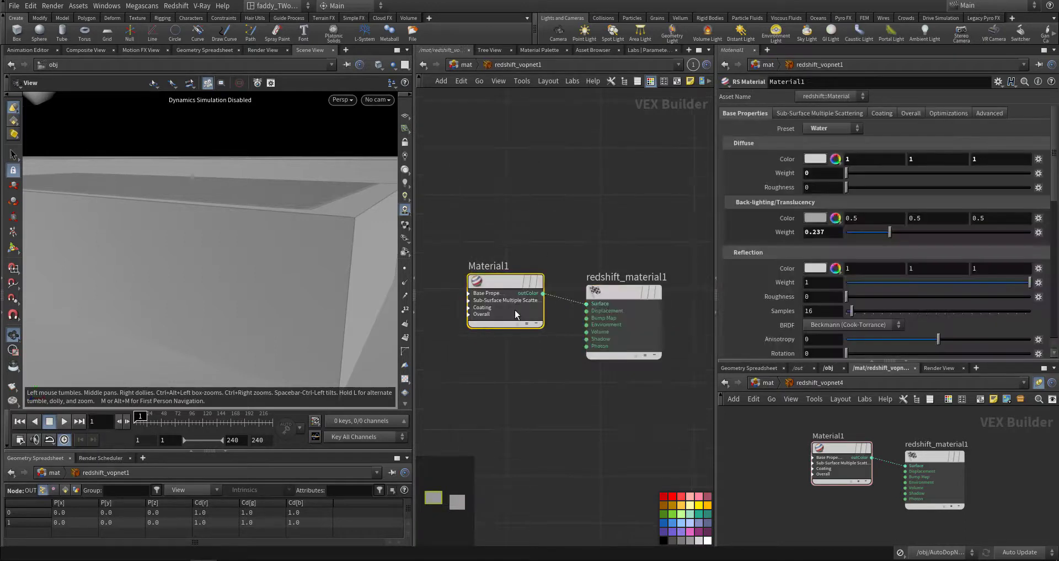
left_click(823, 127)
left_click(823, 128)
Review Material1's reflection, refraction and sub-surface settings, and inspect its transmittance color in the color editor without changing it
scroll(779, 251, "down", 8)
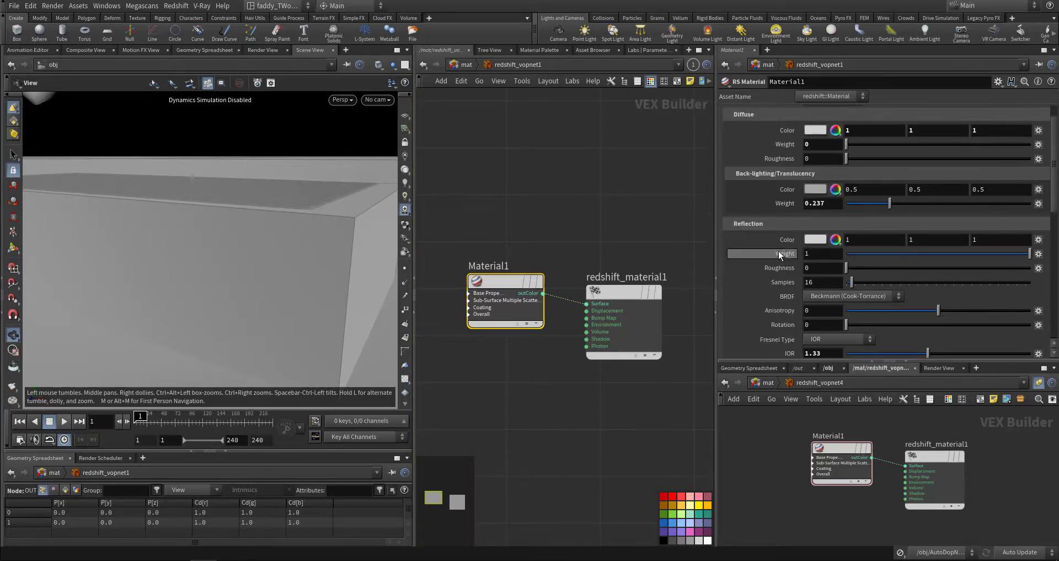
scroll(779, 256, "down", 5)
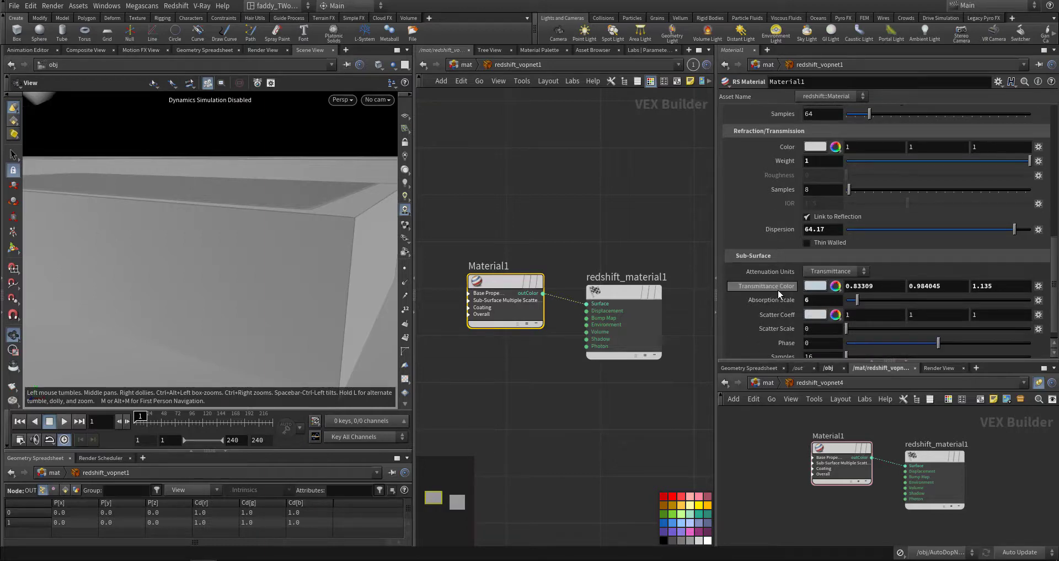
left_click(815, 286)
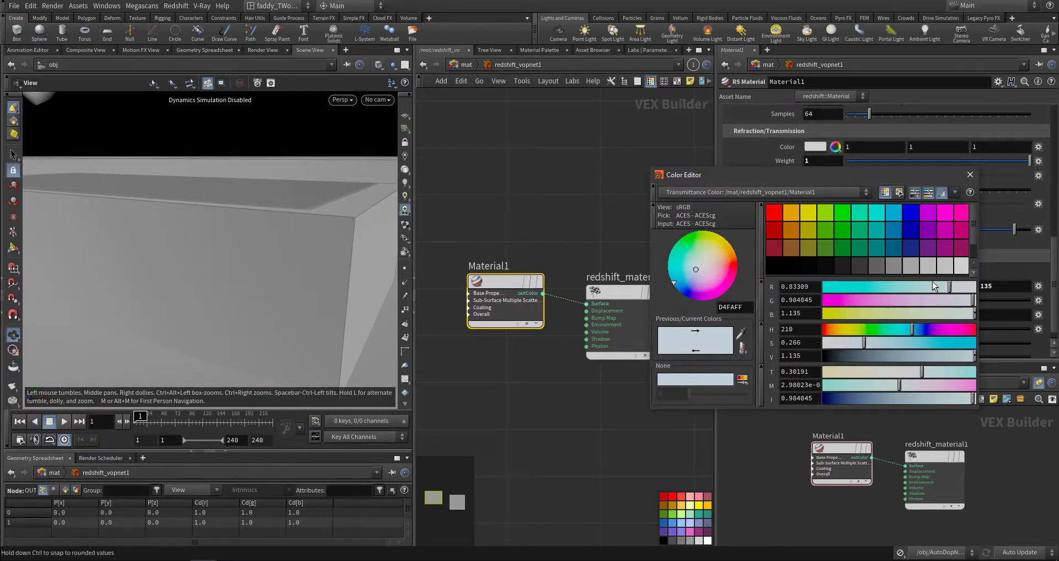
left_click(971, 175)
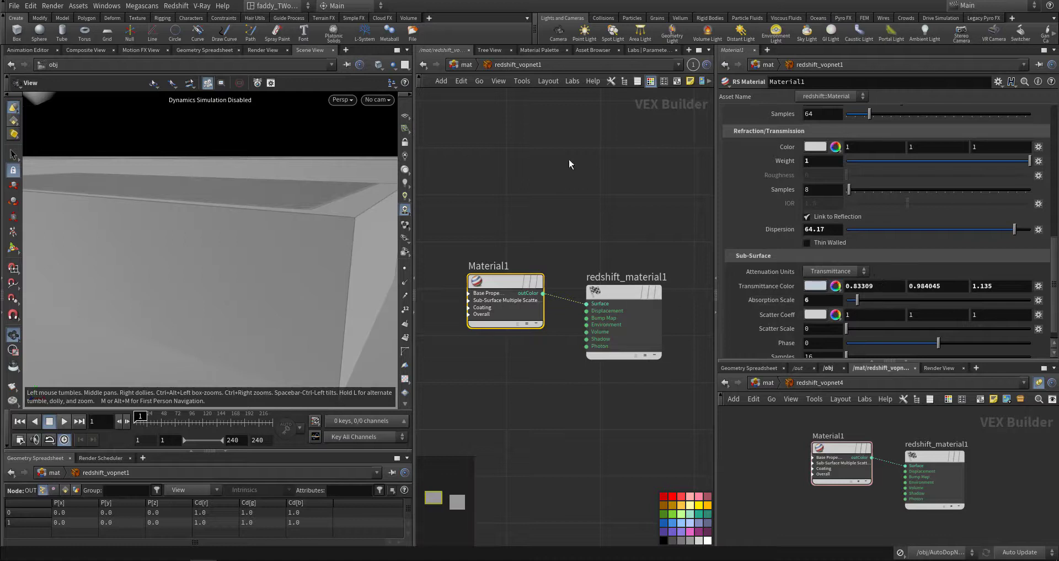
Leave redshift_vopnet1, look inside the redshift_vopnet2 material builder, and return to the mat network
left_click(466, 65)
middle_click_drag(647, 314, 586, 295)
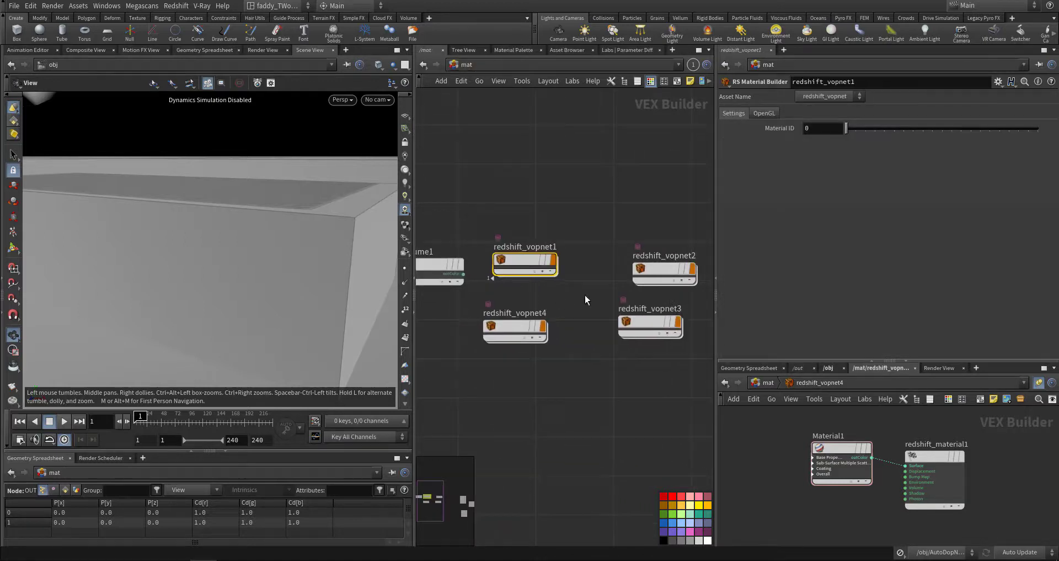
left_click(661, 273)
double_click(661, 270)
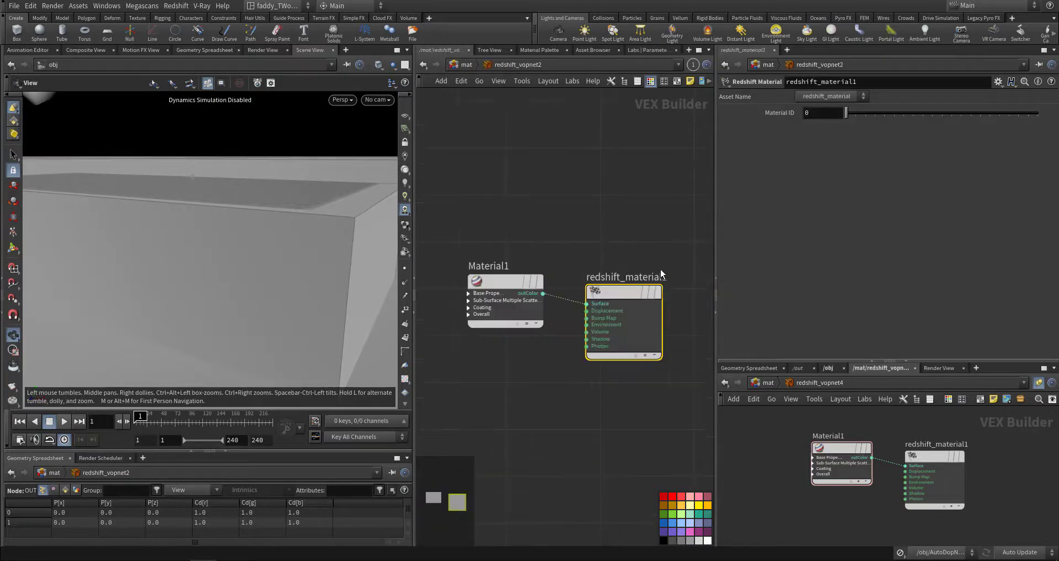
left_click(461, 67)
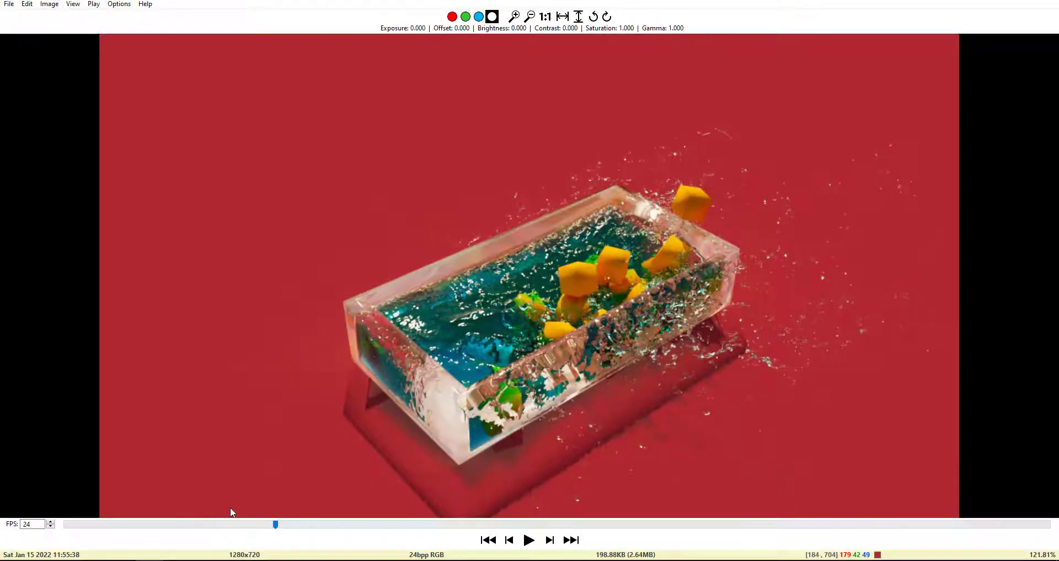
Switch to the image sequence viewer, play the rendered water tank animation and pause it
left_click(529, 541)
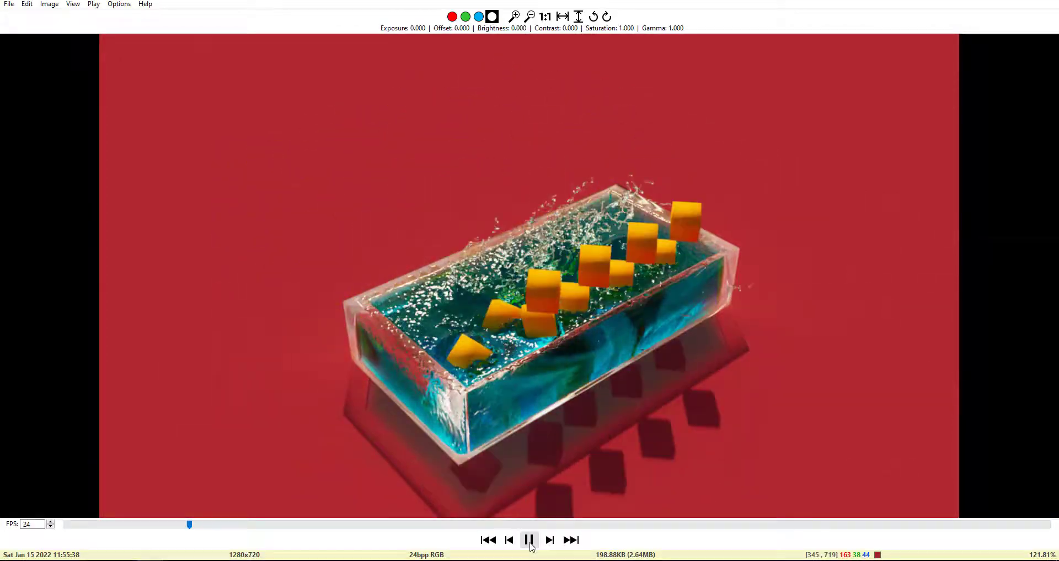
left_click(529, 541)
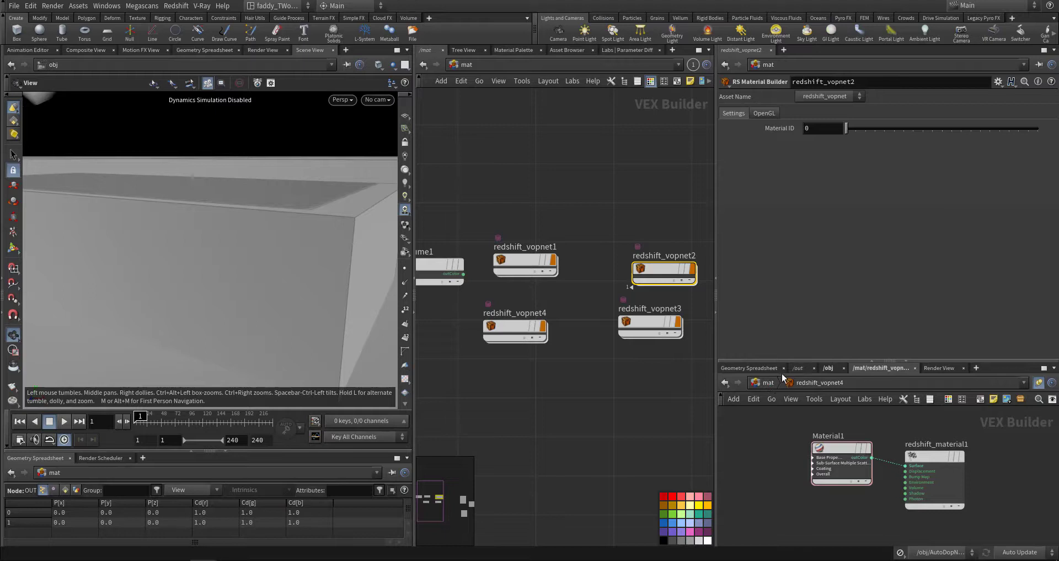
Switch back to Houdini, open the out network and select geometry1 to check its cache output settings
left_click(801, 368)
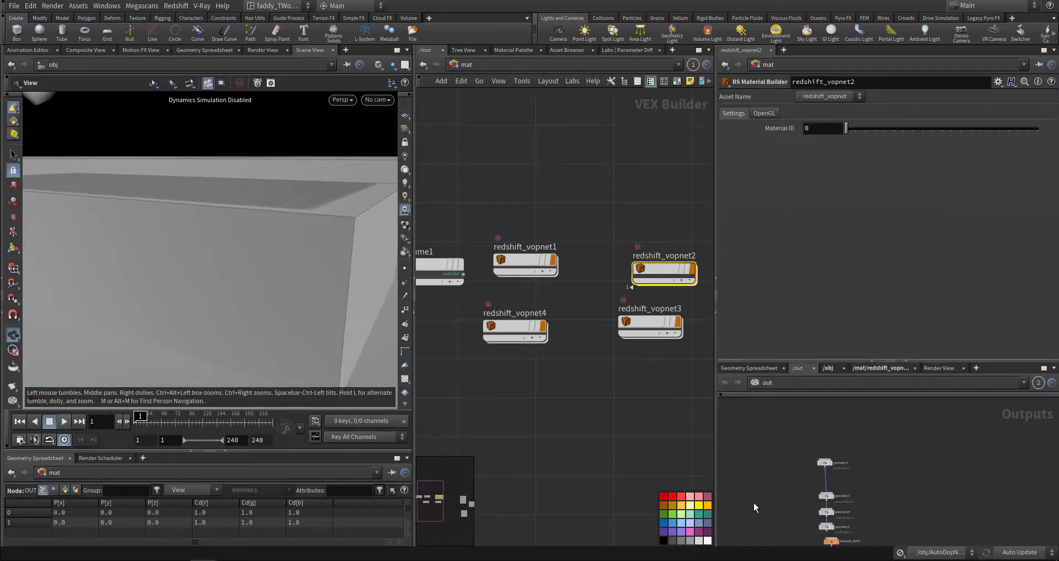
scroll(796, 469, "up", 2)
middle_click_drag(804, 473, 742, 506)
left_click(822, 472)
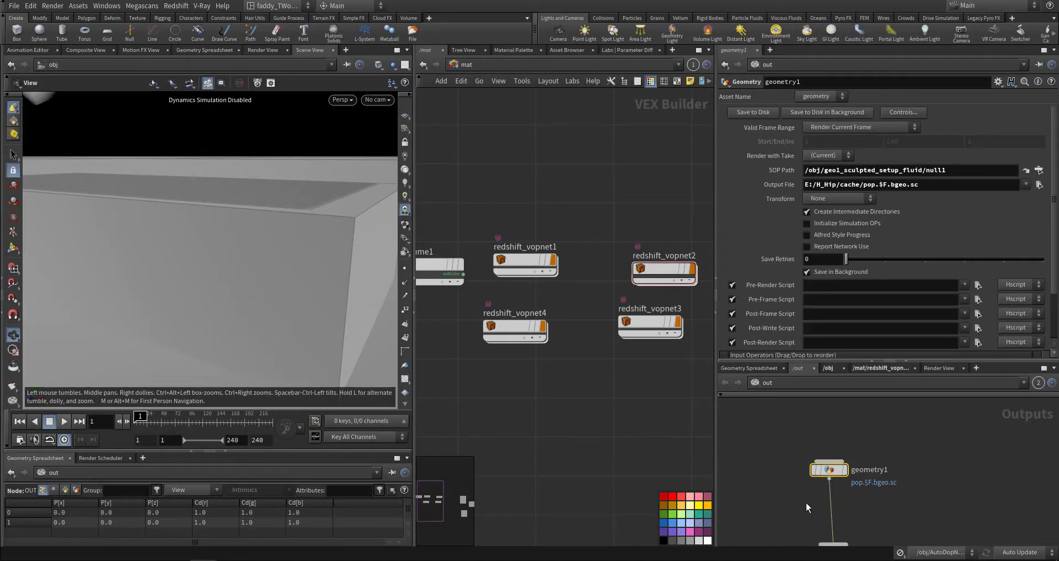
Select Redshift_ROP1 and review its Motion Blur and Caustics render settings
middle_click_drag(800, 481, 792, 414)
middle_click_drag(791, 496, 786, 426)
mouse_move(779, 472)
middle_mouse_down()
mouse_move(773, 405)
mouse_move(779, 445)
mouse_move(829, 421)
middle_mouse_up()
left_click(831, 432)
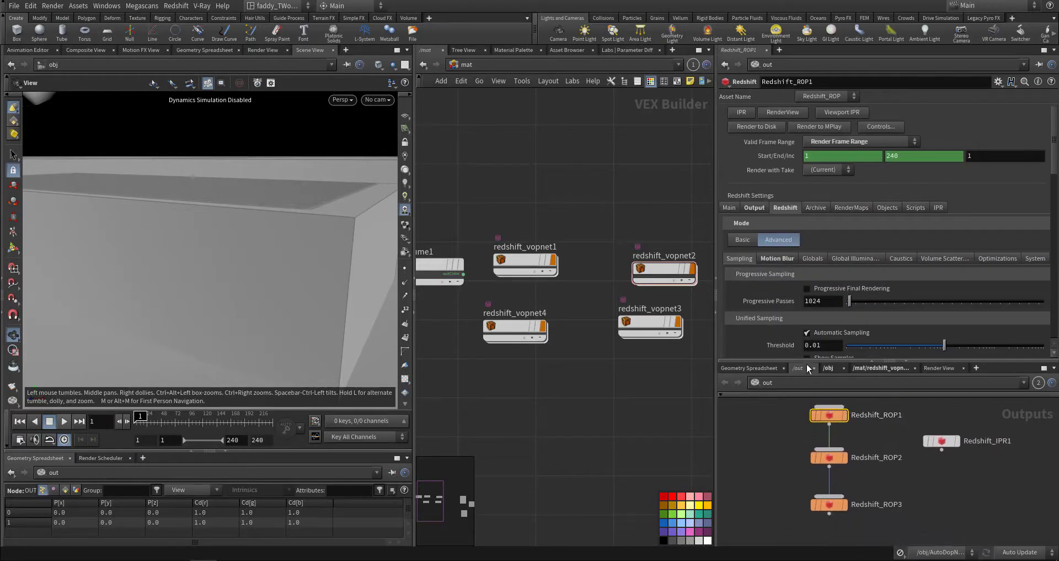
left_click(782, 260)
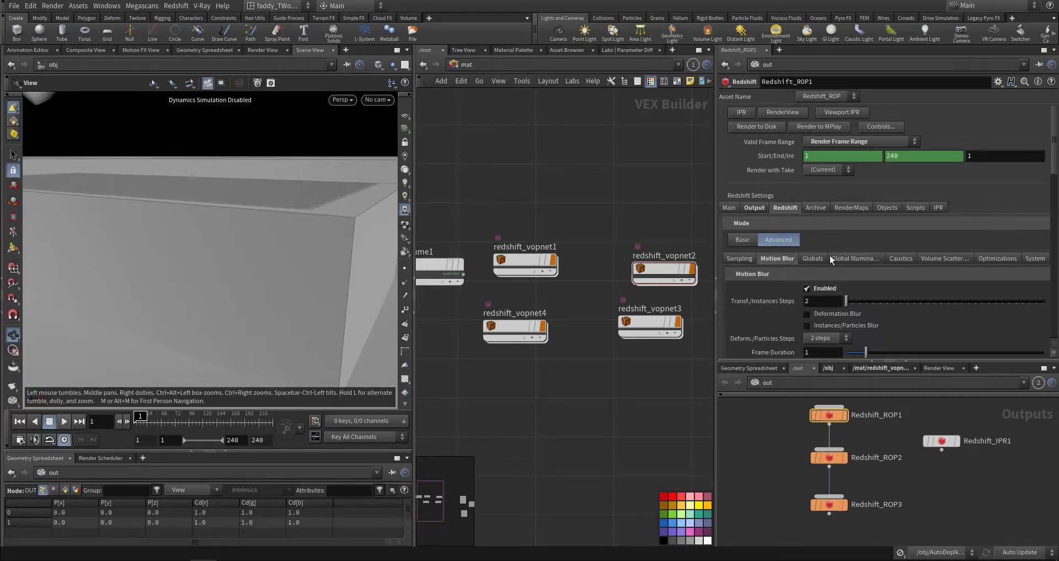
left_click(907, 257)
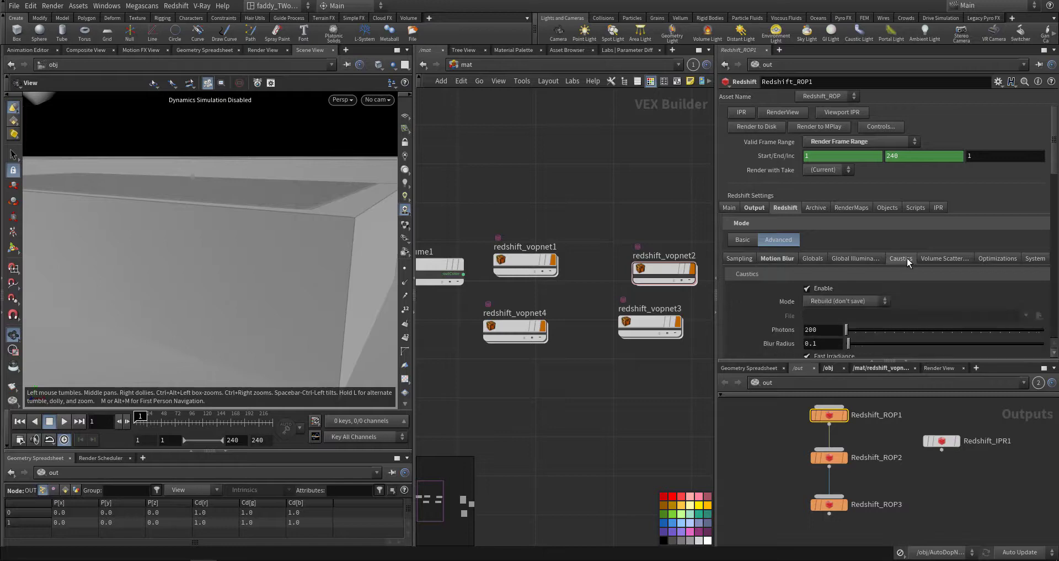
scroll(776, 299, "down", 1)
middle_click_drag(778, 440, 784, 418)
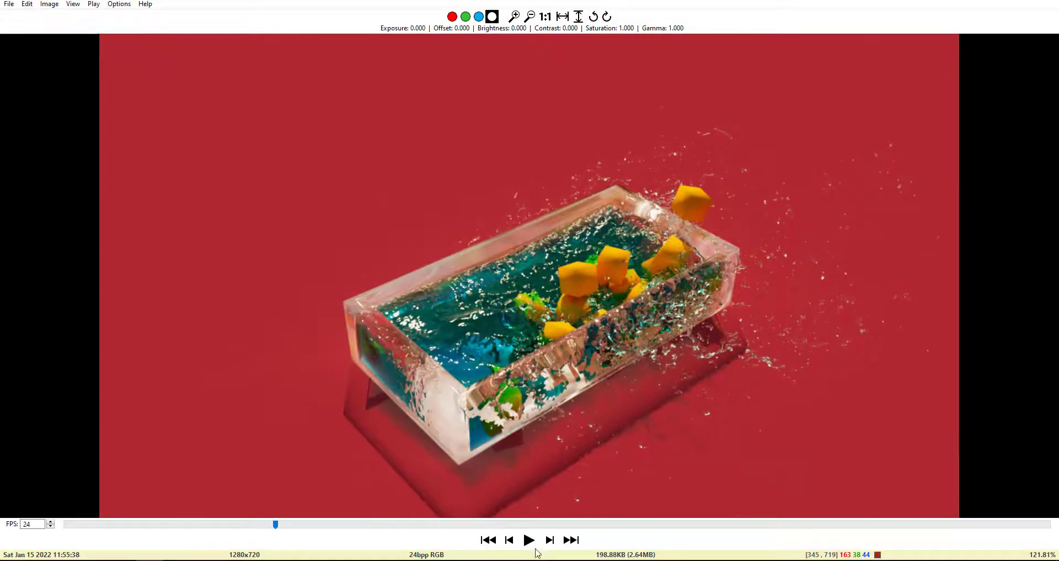
Switch to the image sequence viewer and replay the rendered animation to examine the splashes
left_click(530, 542)
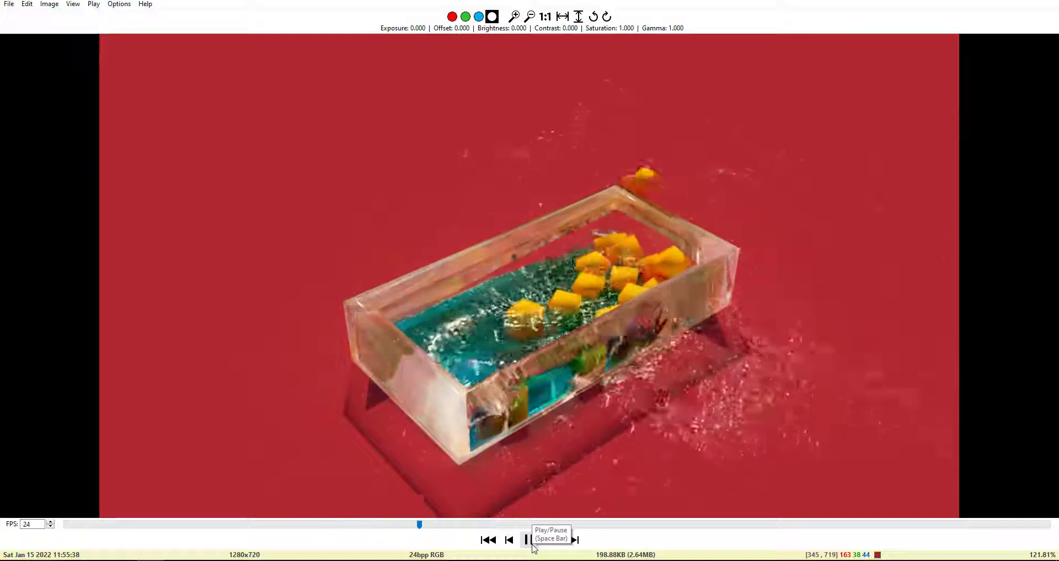